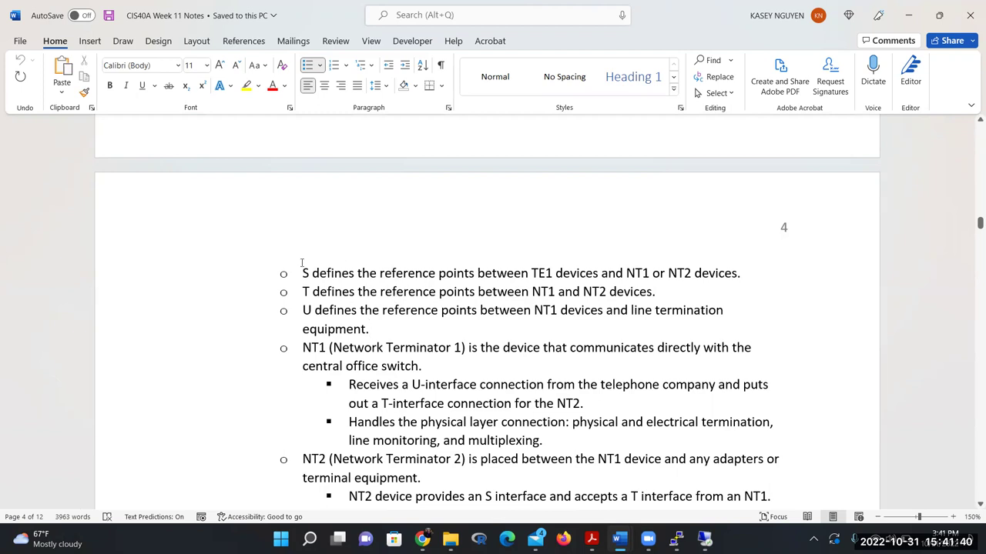
Review the ISDN reference-point notes, highlighting 'reference points between TE1' and 'NT1 and NT2'
scroll(416, 348, "up", 5)
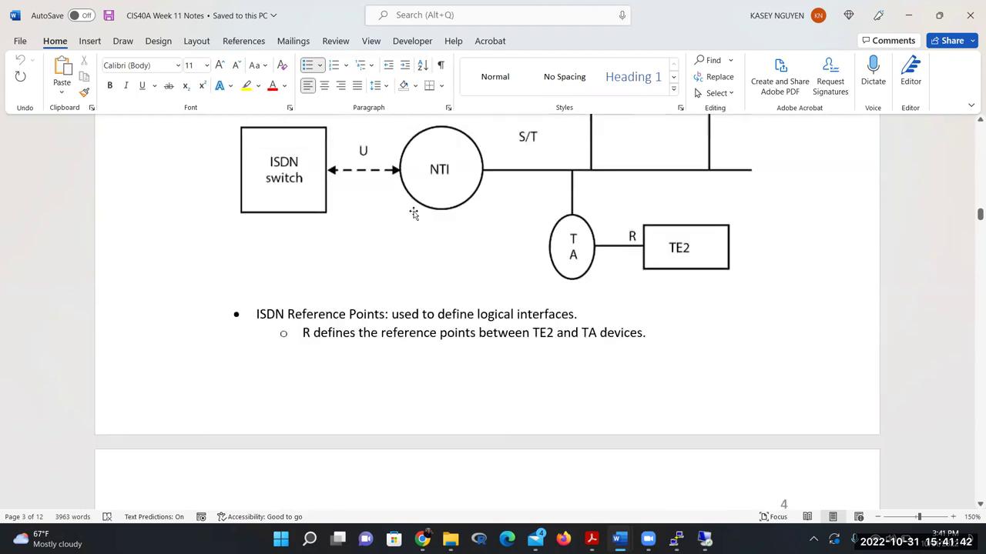
scroll(467, 308, "up", 1)
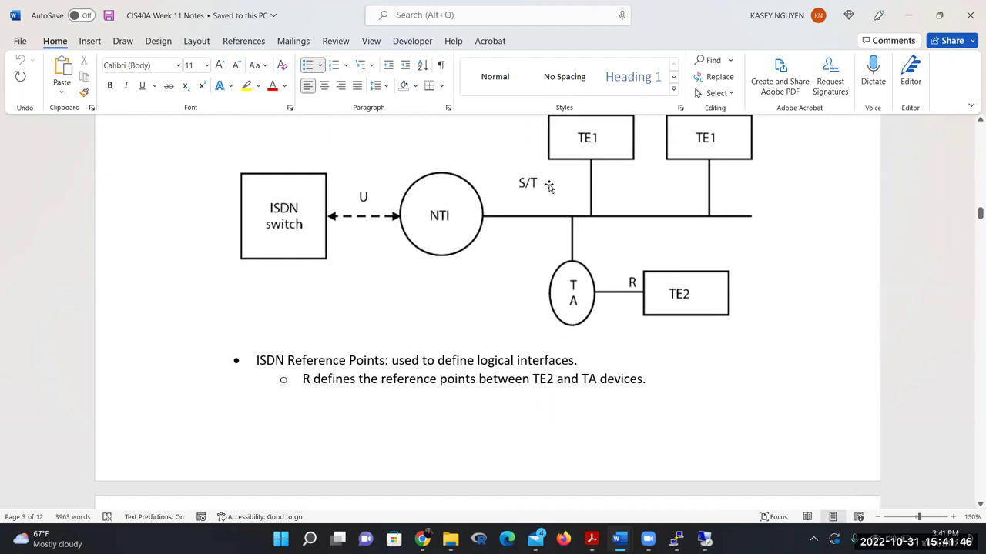
scroll(590, 348, "down", 3)
scroll(589, 348, "down", 2)
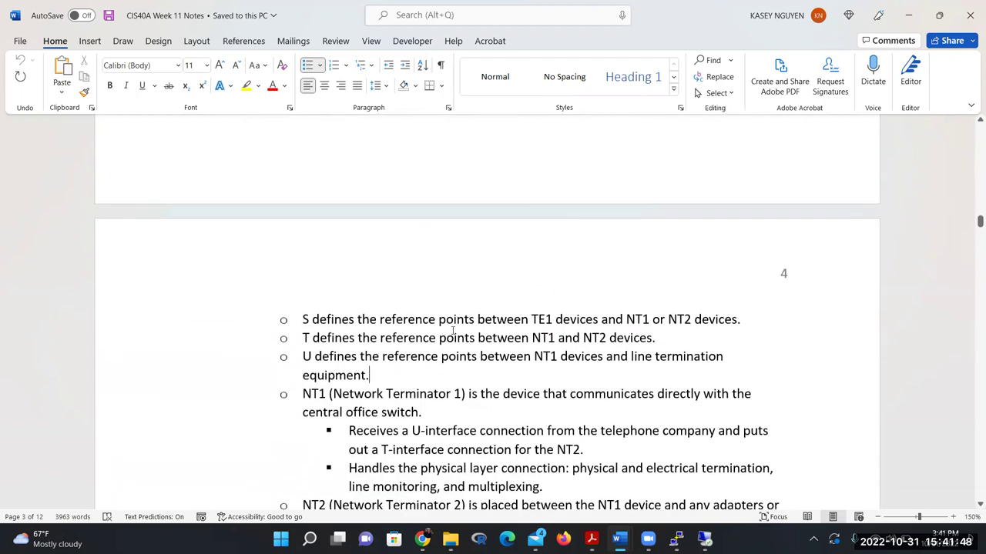
left_click_drag(399, 319, 555, 319)
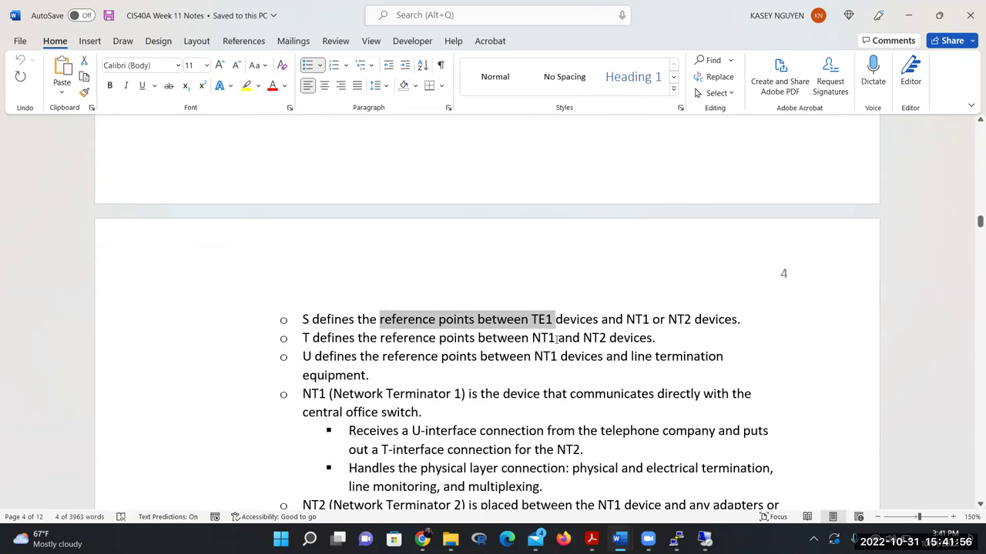
left_click_drag(533, 339, 614, 340)
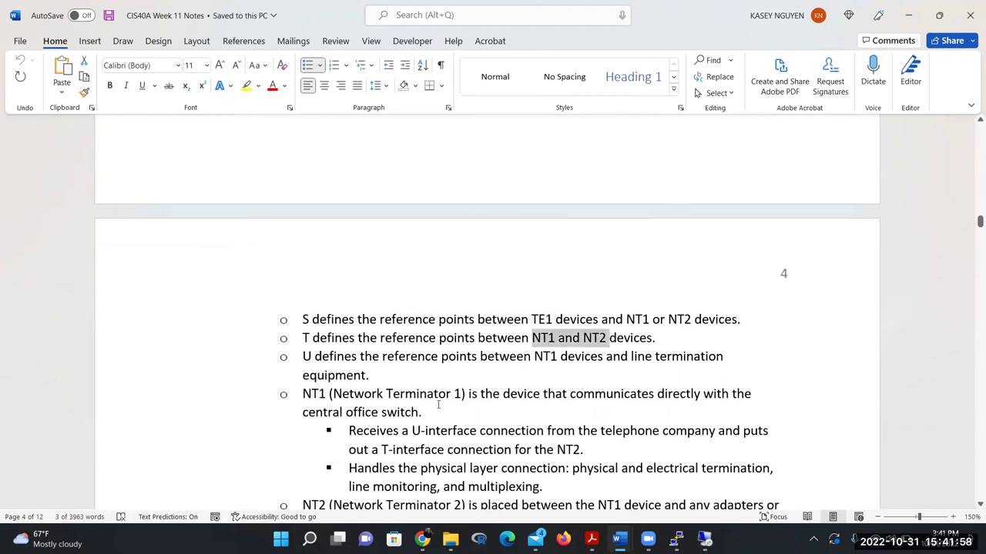
scroll(495, 418, "up", 5)
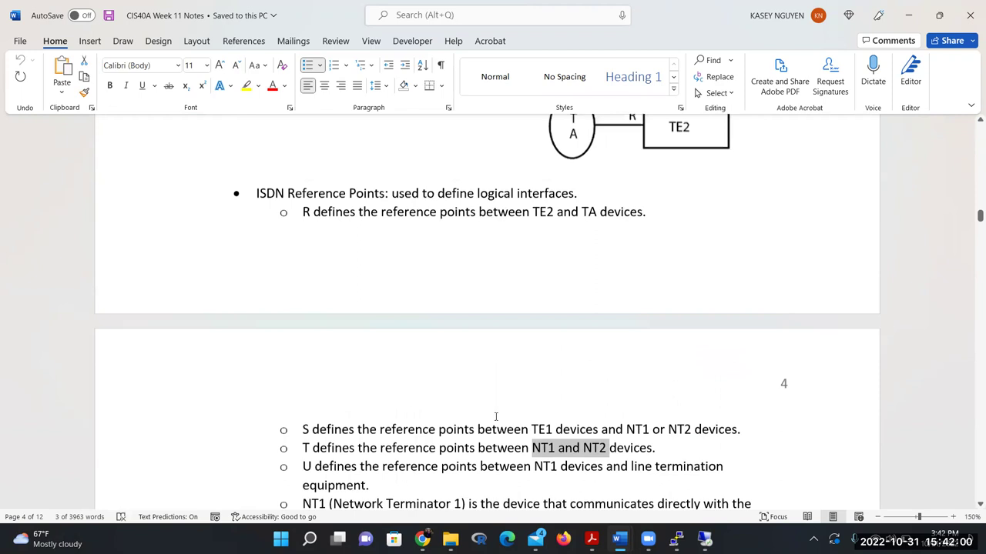
scroll(572, 270, "up", 3)
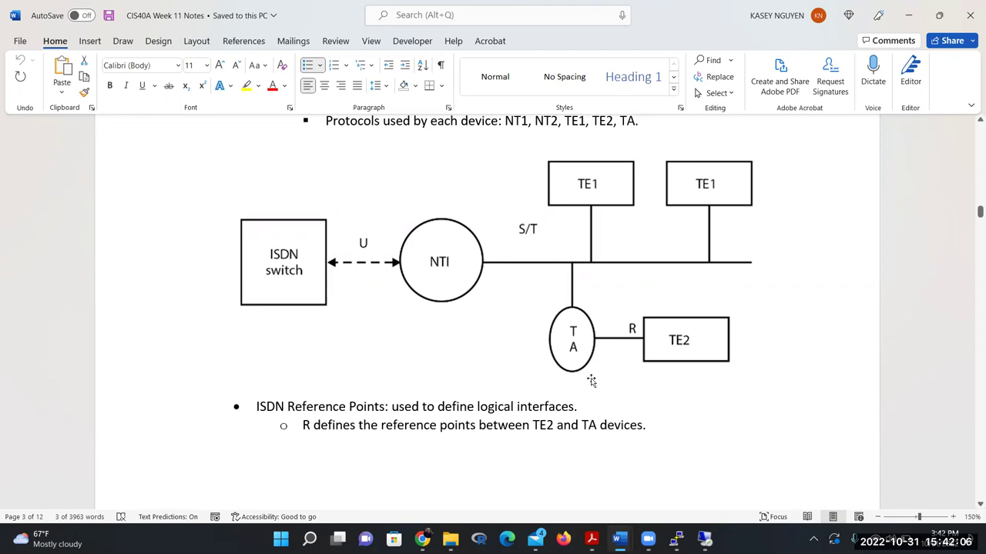
scroll(587, 381, "down", 1)
scroll(587, 381, "down", 6)
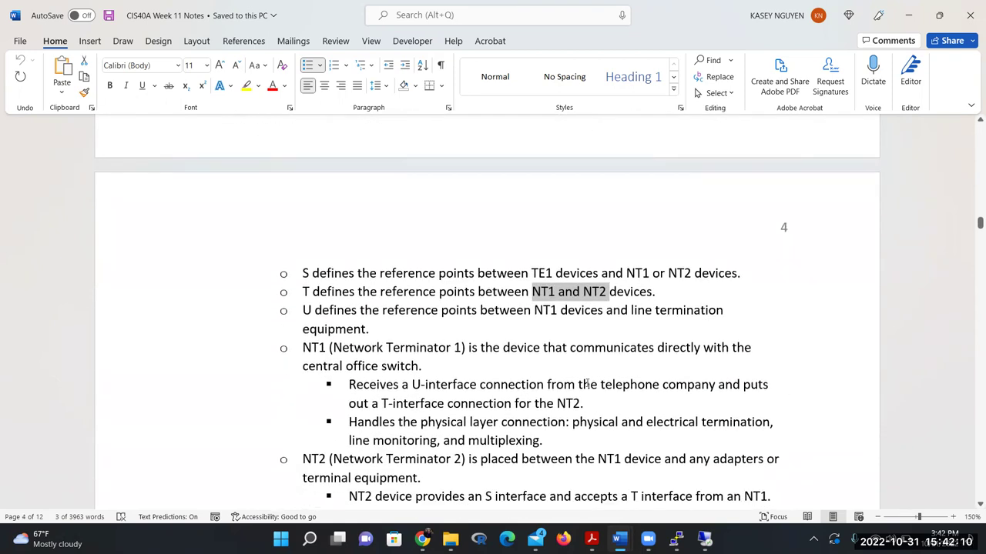
scroll(586, 382, "down", 4)
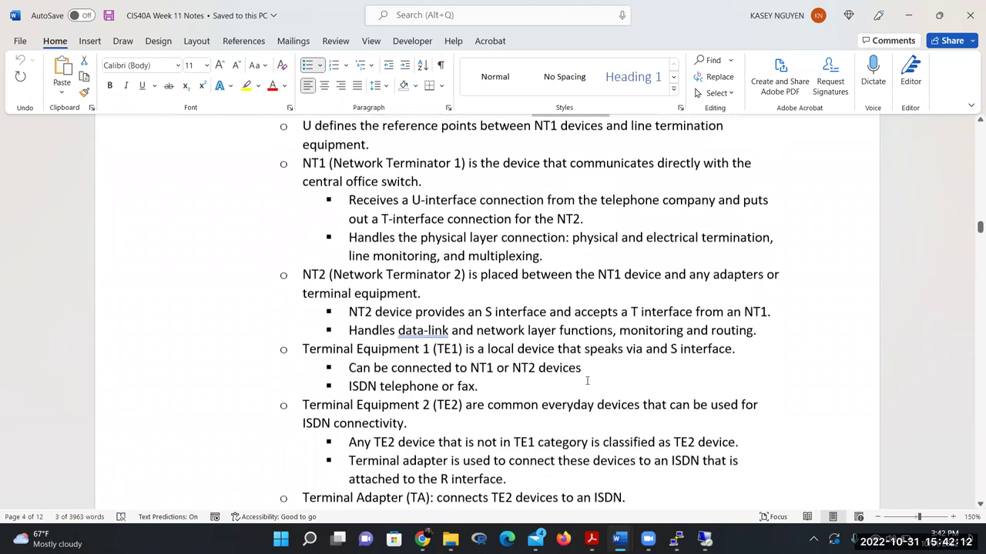
scroll(587, 381, "down", 1)
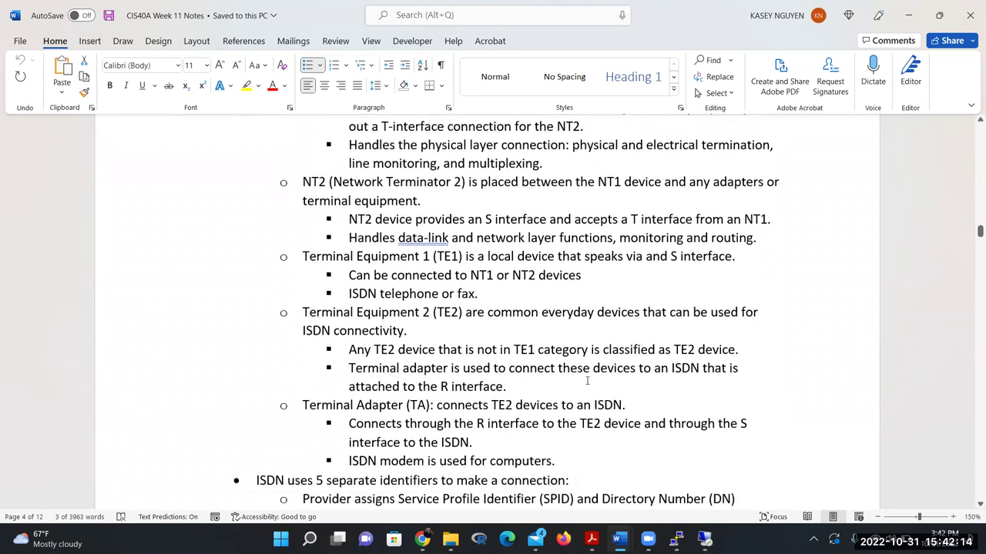
scroll(586, 380, "down", 3)
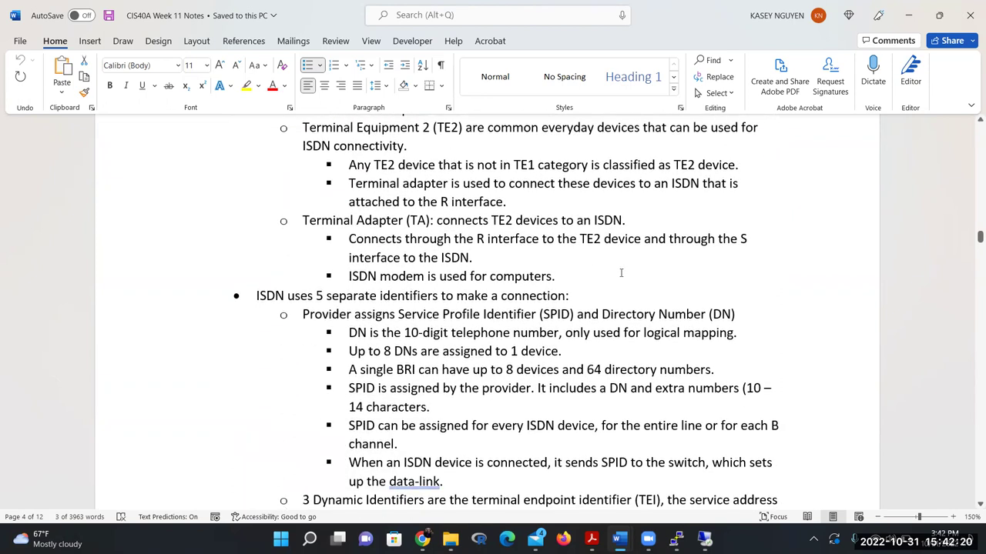
left_click(640, 375)
Highlight the SPID and Directory Number (DN) identifiers and the '8 DNs' device bullet
scroll(639, 375, "down", 4)
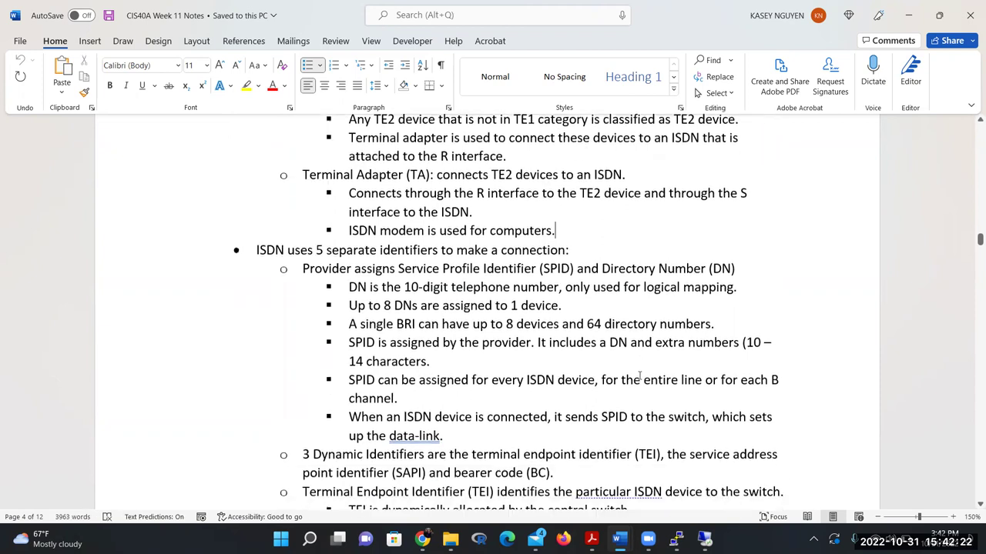
scroll(460, 260, "up", 2)
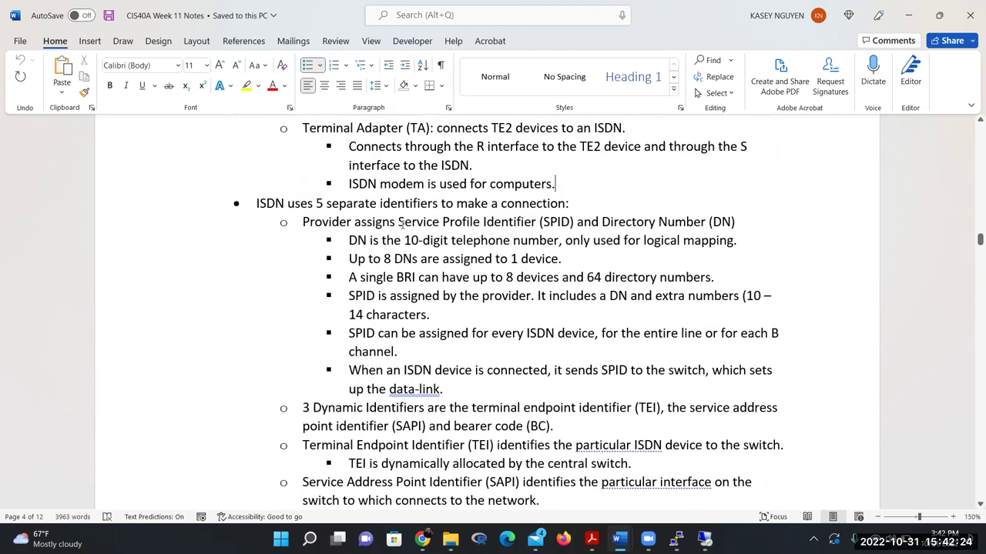
left_click_drag(399, 222, 575, 222)
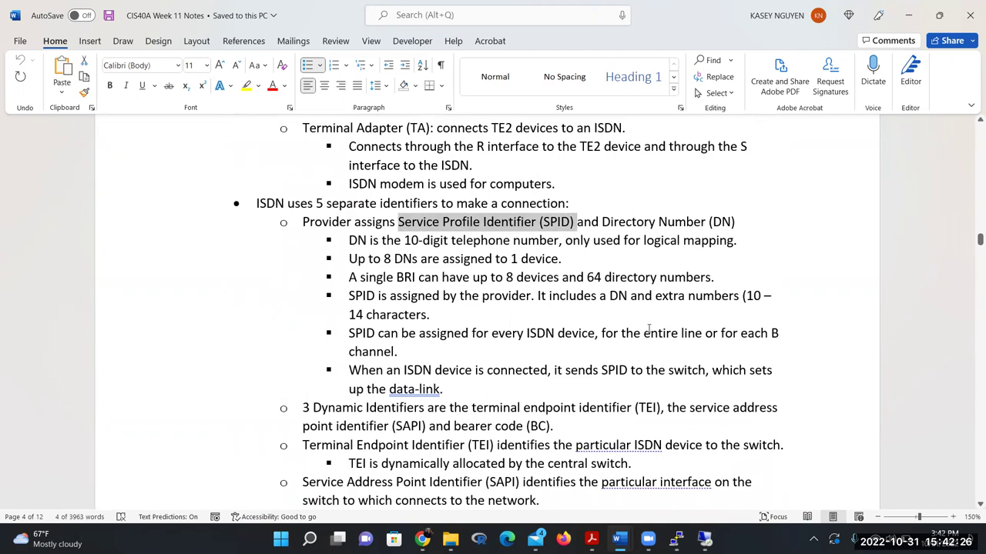
left_click(631, 309)
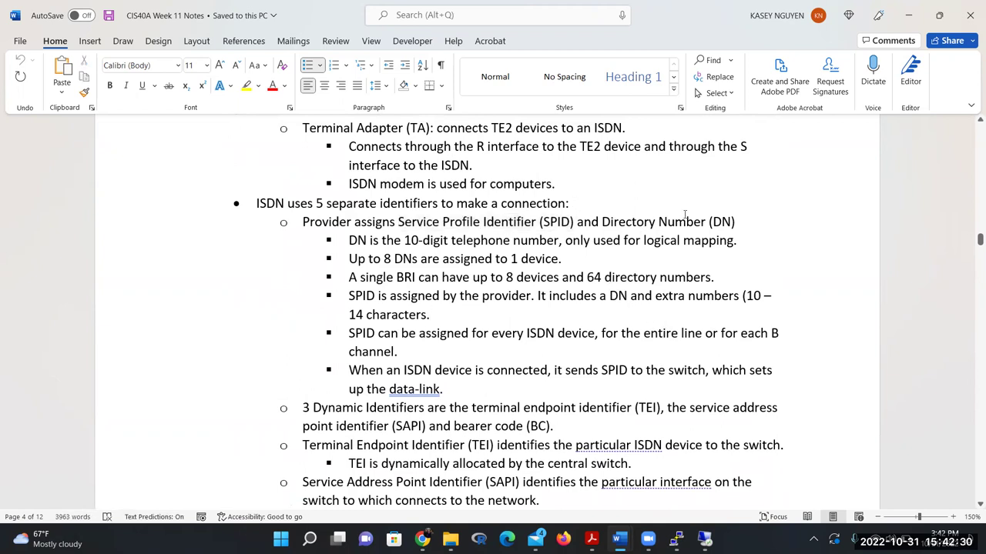
left_click_drag(735, 223, 483, 223)
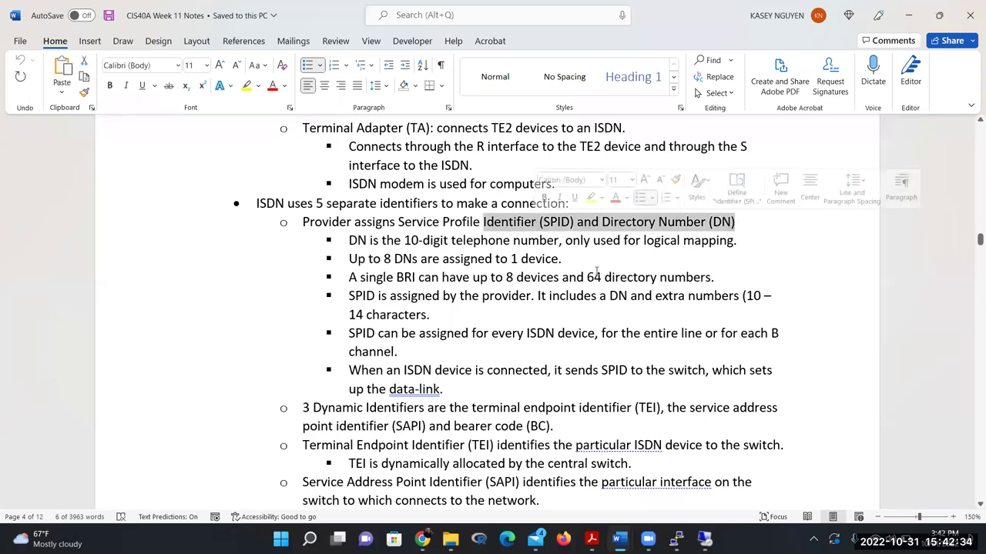
left_click(574, 222)
left_click_drag(574, 222, 483, 222)
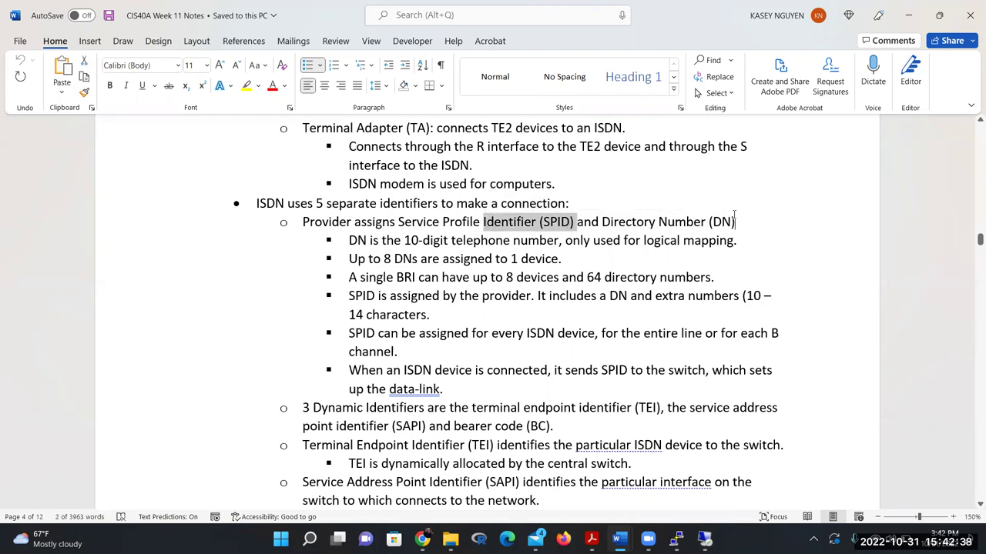
left_click_drag(734, 222, 602, 222)
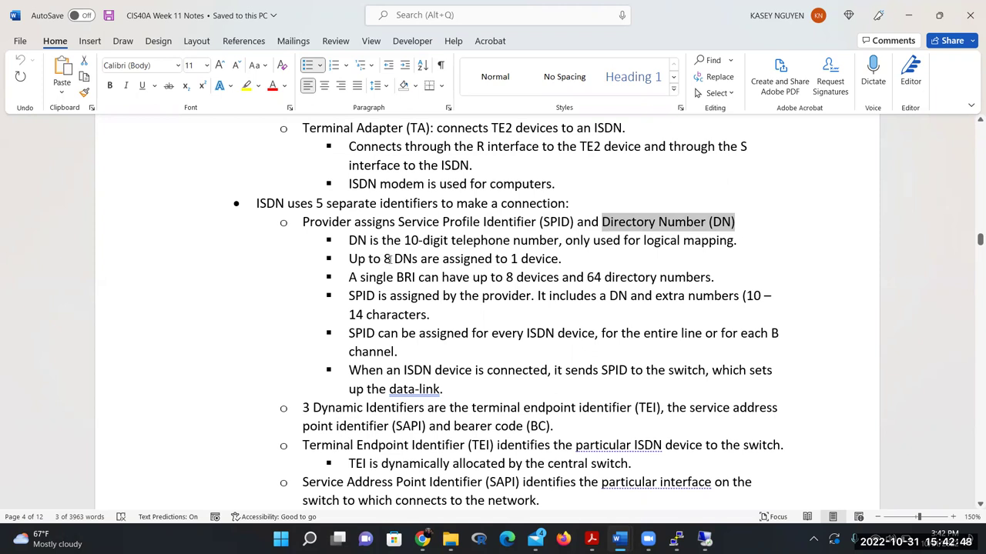
left_click_drag(395, 258, 418, 260)
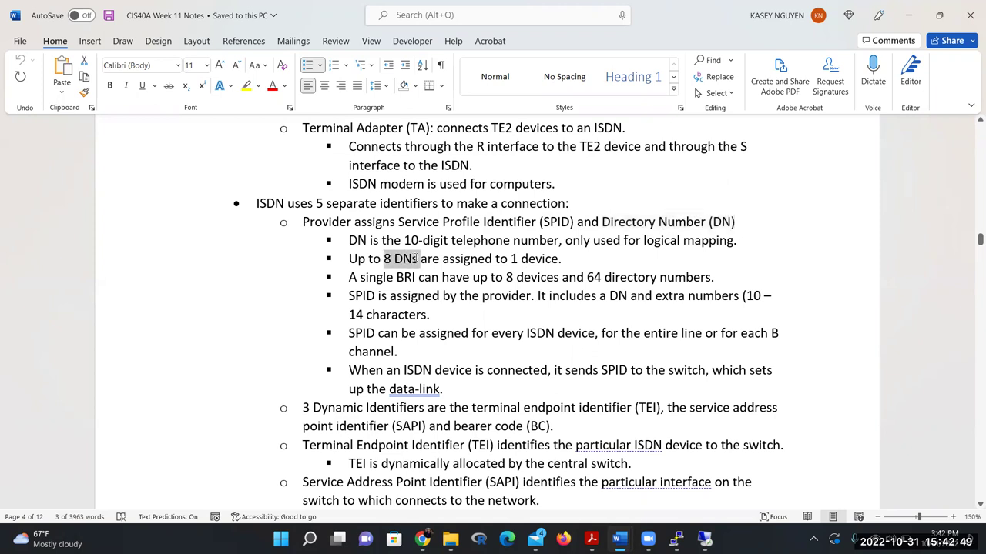
left_click(582, 260)
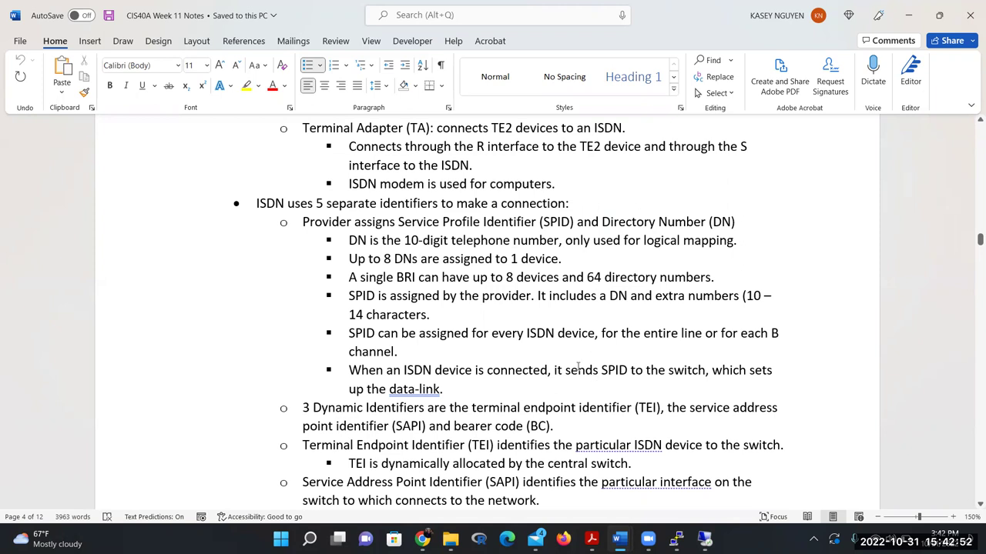
Go back to the DN description line and briefly select the phrase 'Directory Number (DN)'
left_click(528, 370)
scroll(647, 301, "down", 1)
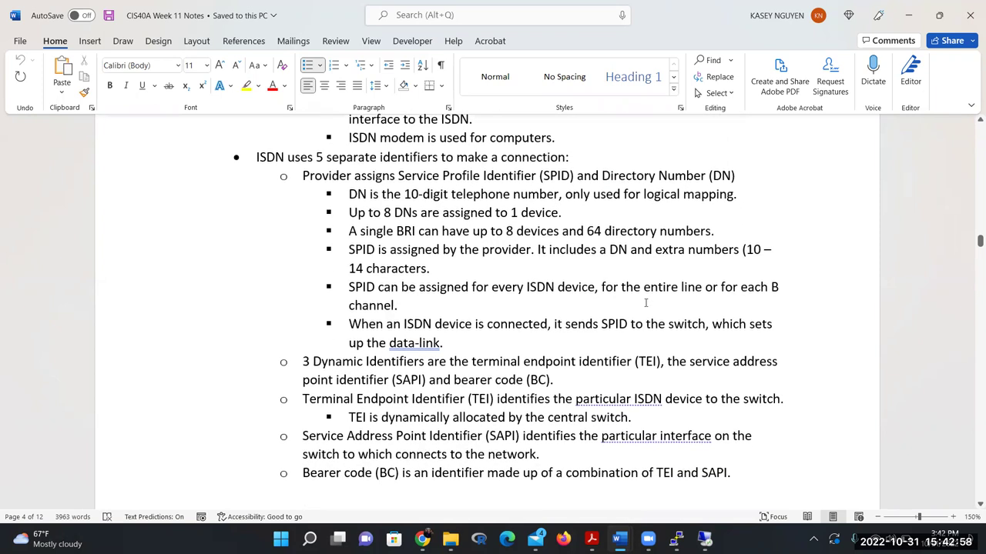
scroll(645, 302, "up", 1)
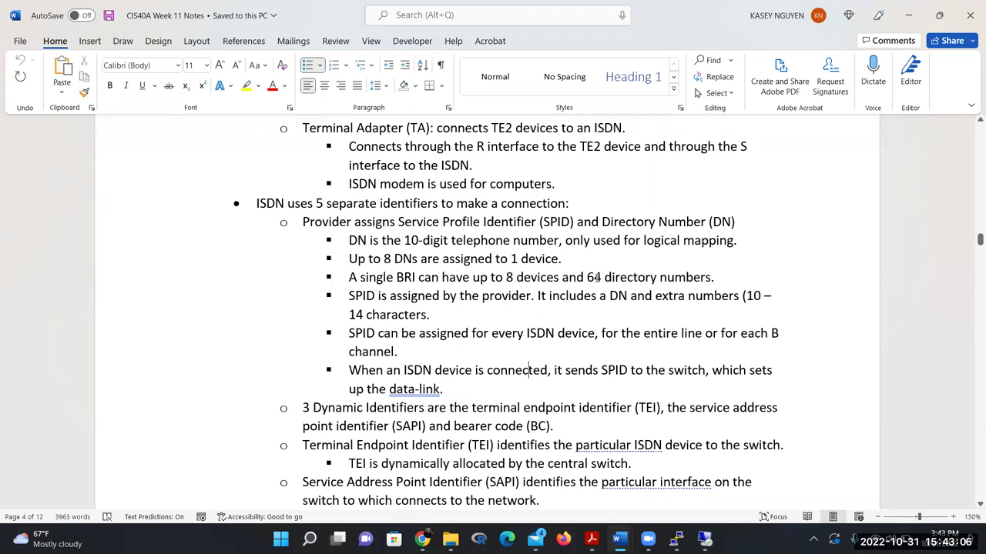
scroll(595, 258, "up", 9)
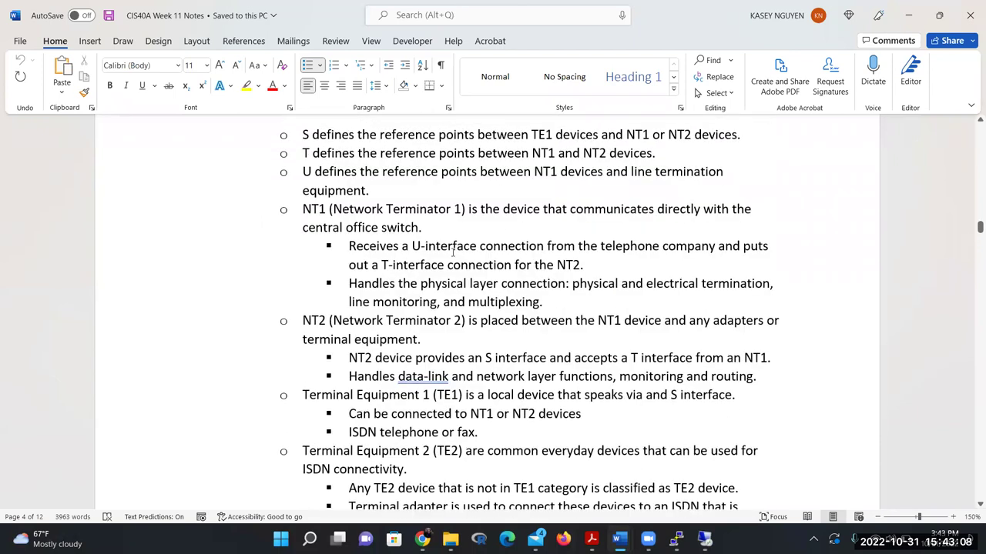
scroll(478, 328, "up", 6)
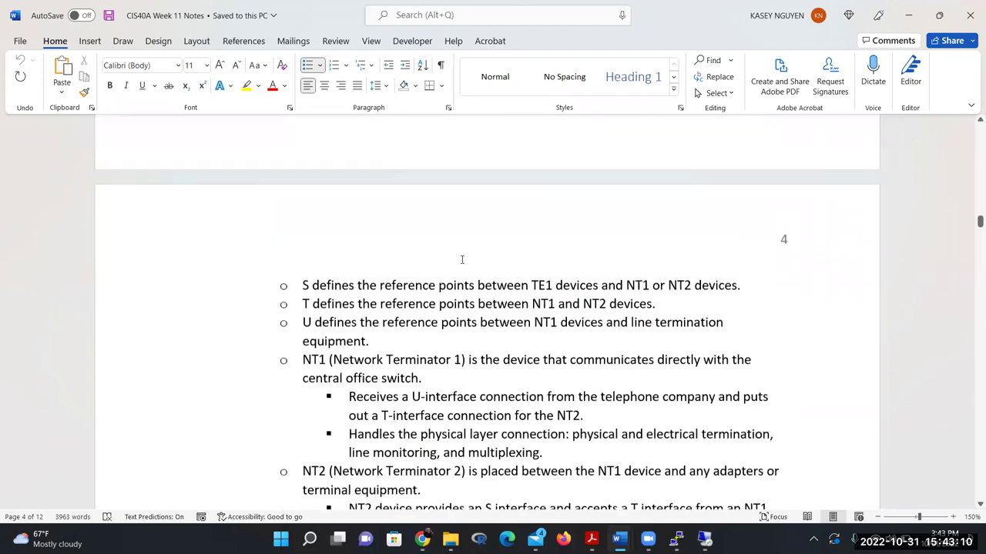
scroll(466, 258, "up", 1)
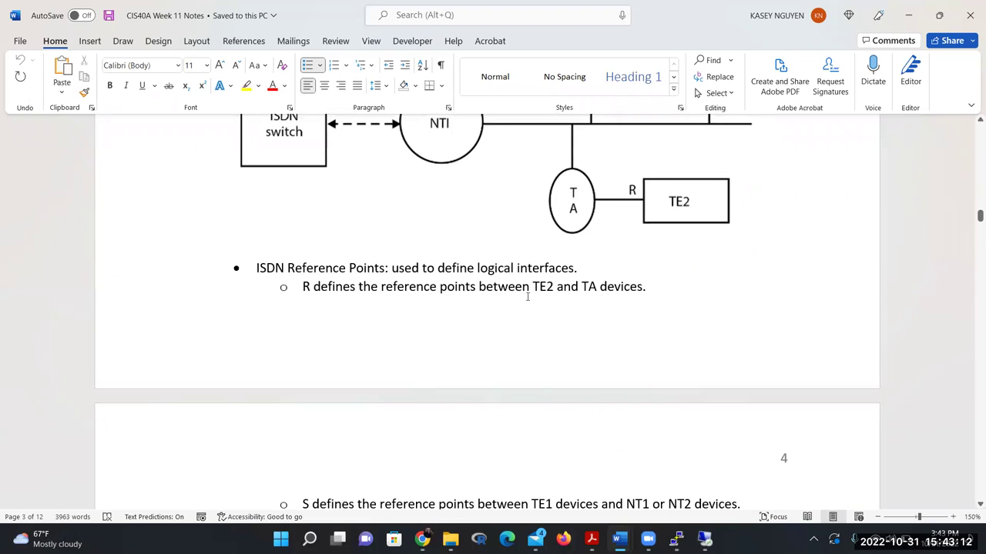
scroll(538, 303, "down", 10)
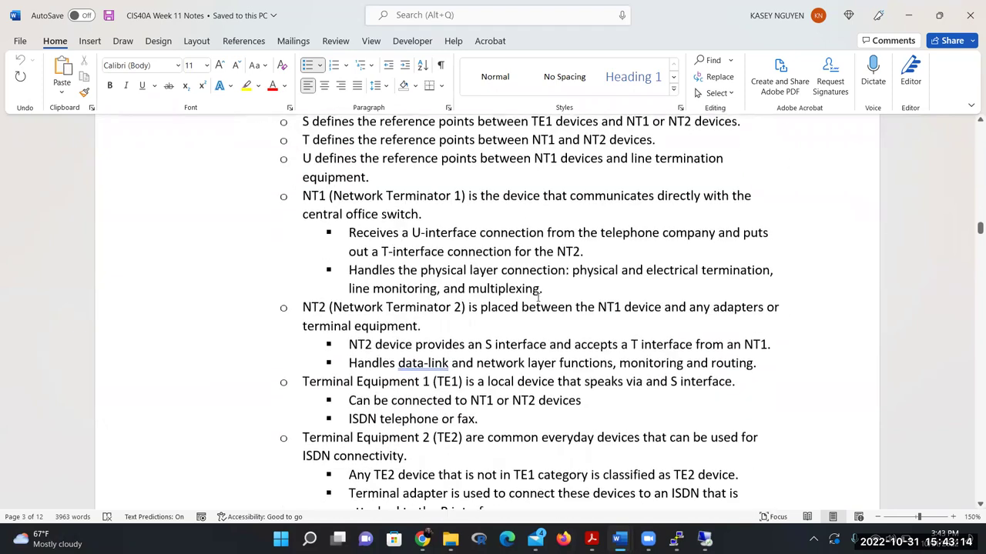
scroll(502, 333, "down", 3)
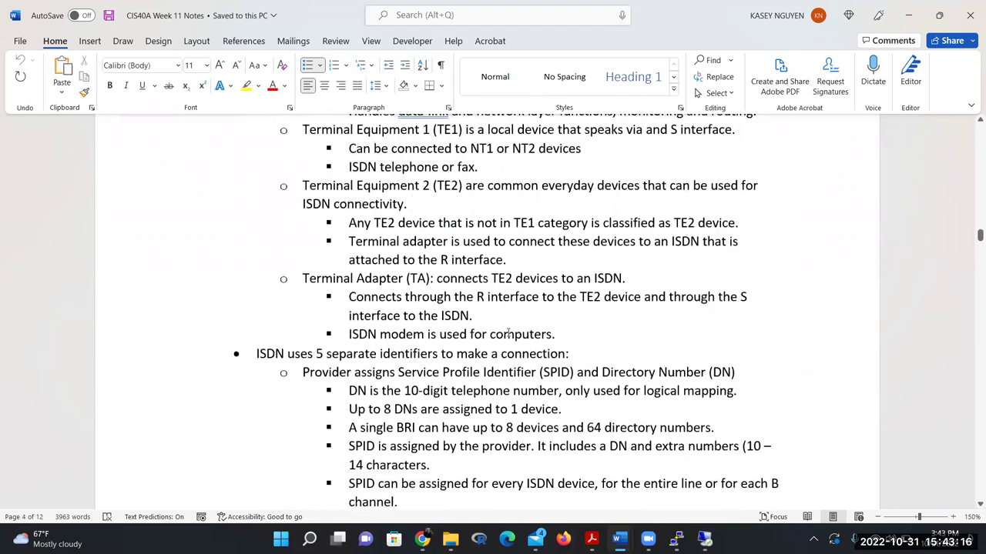
left_click(513, 379)
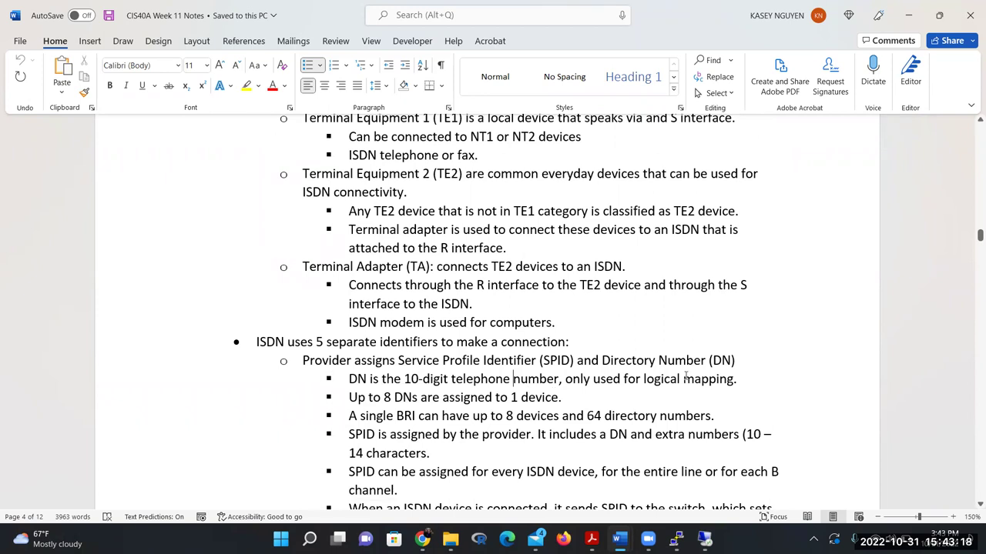
left_click_drag(621, 361, 734, 353)
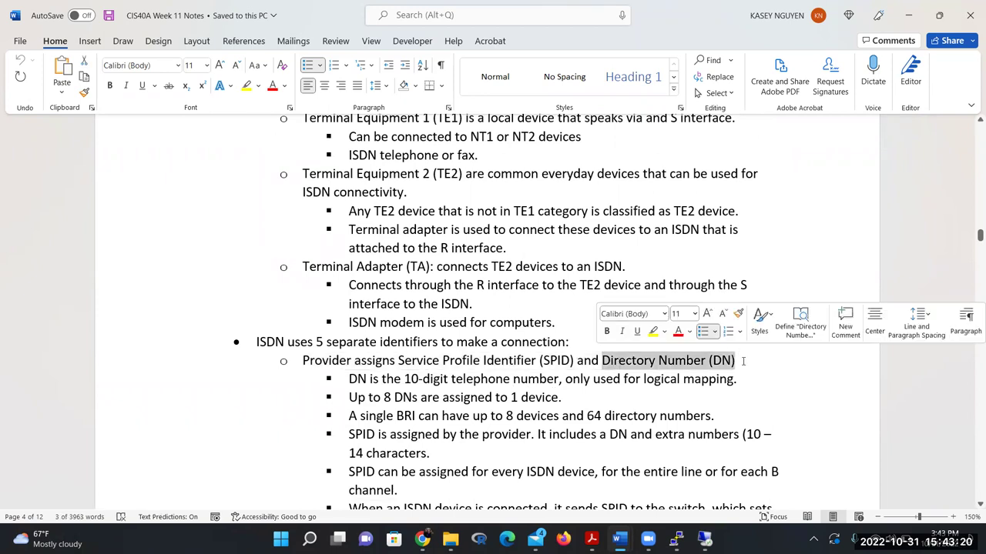
left_click(734, 355)
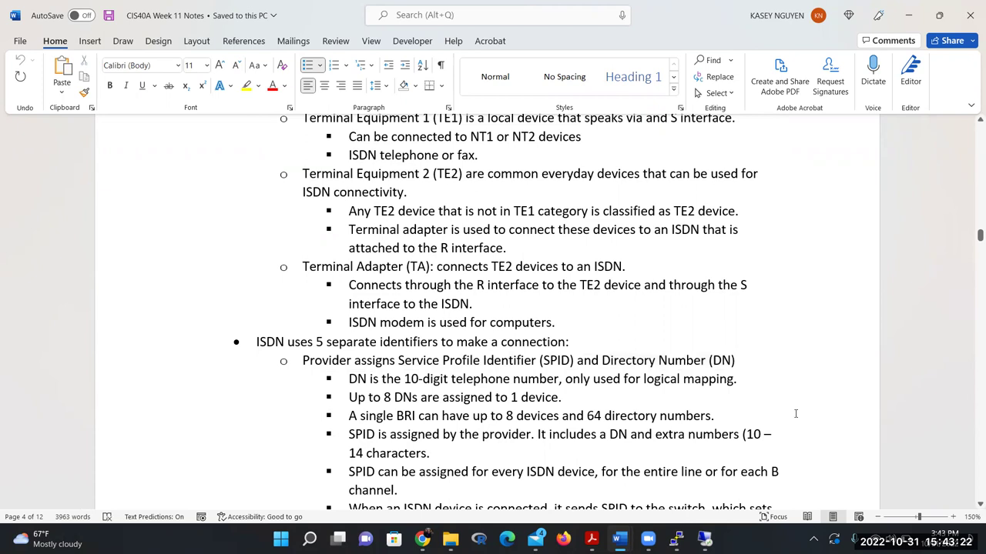
Scroll down to the Remote Access Service (RAS) section on page 5
scroll(616, 430, "down", 3)
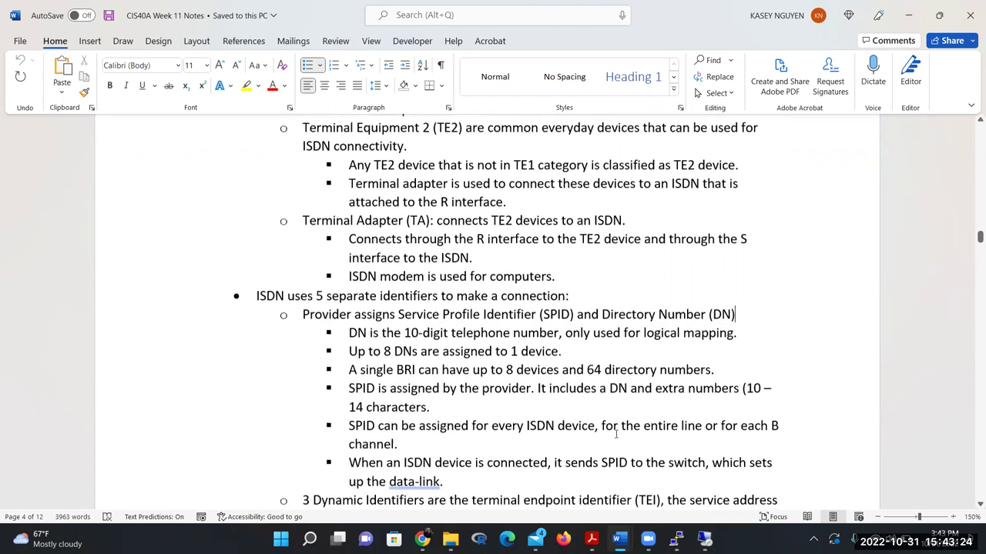
scroll(616, 429, "down", 2)
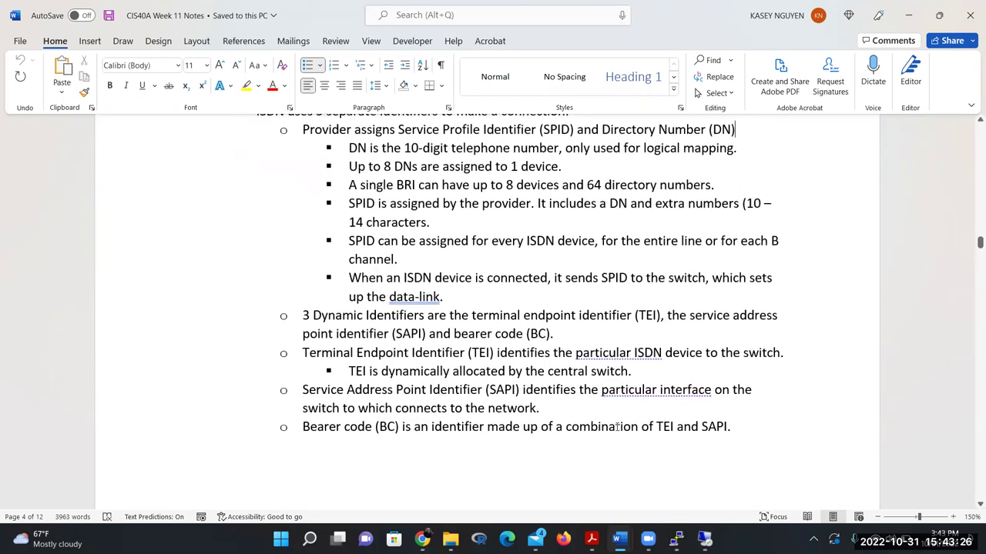
scroll(617, 423, "down", 2)
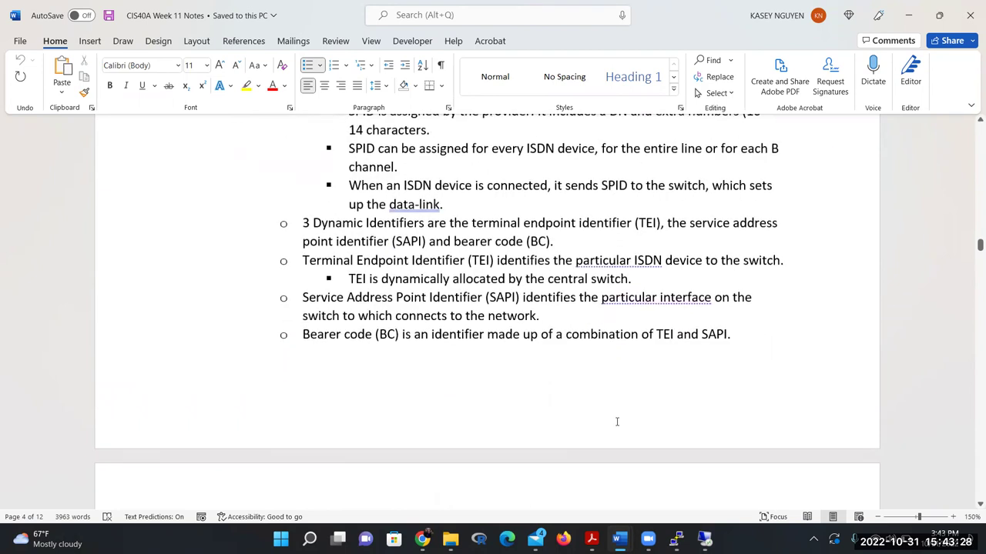
scroll(617, 422, "down", 2)
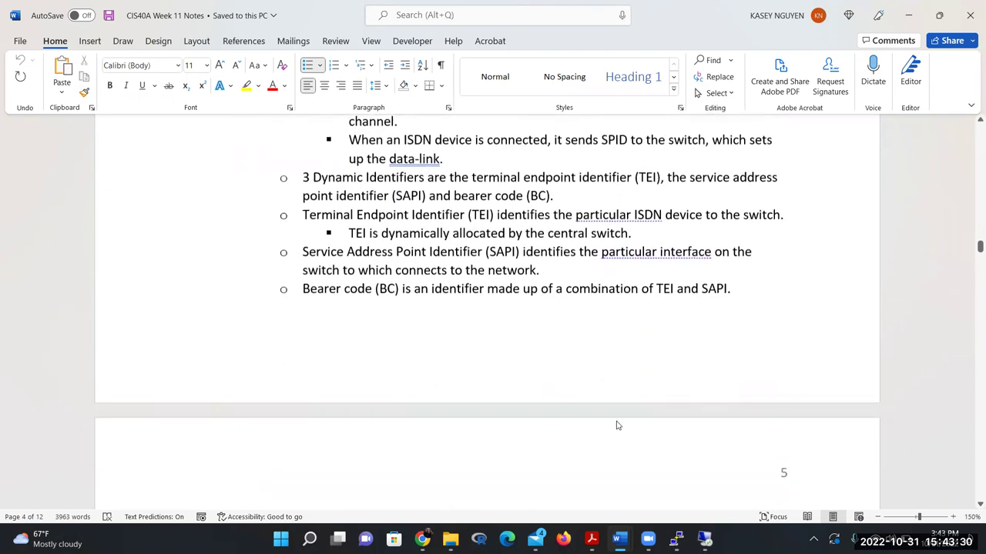
scroll(616, 422, "up", 2)
scroll(617, 422, "down", 8)
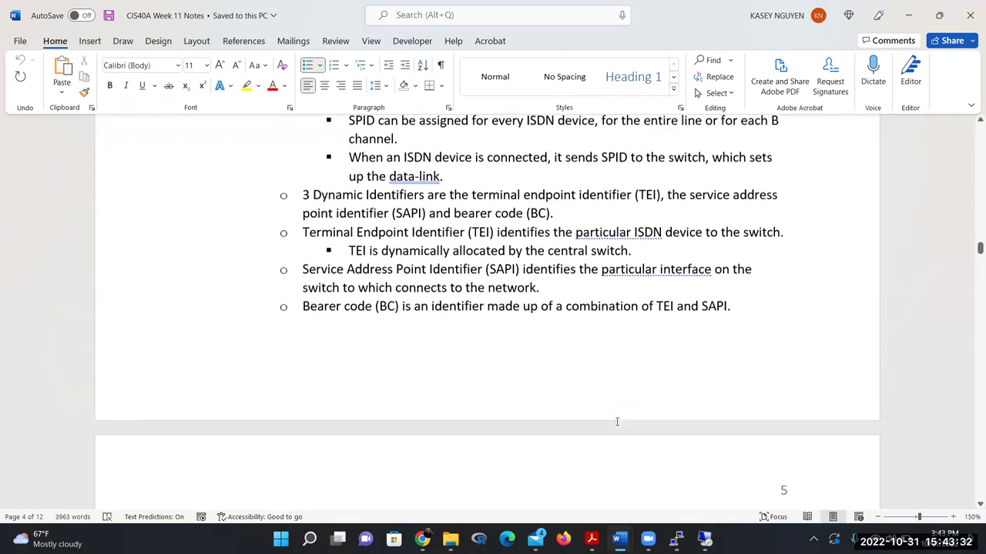
scroll(617, 422, "up", 5)
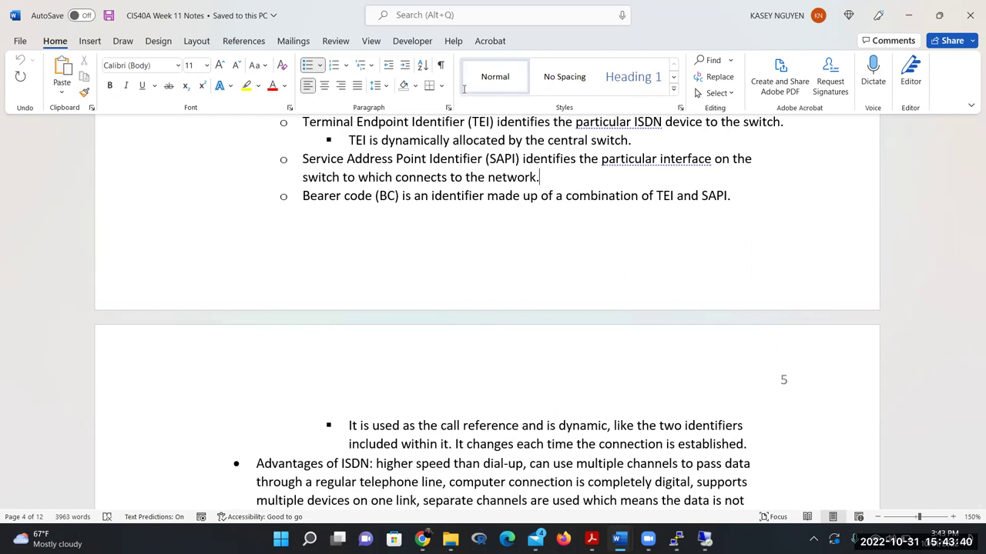
scroll(496, 325, "down", 1)
scroll(496, 325, "down", 5)
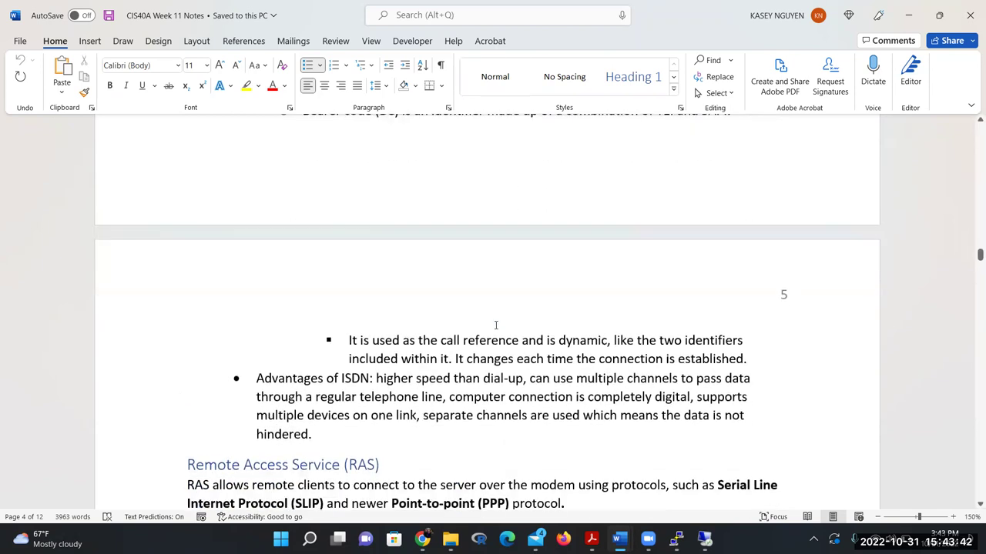
scroll(496, 325, "down", 3)
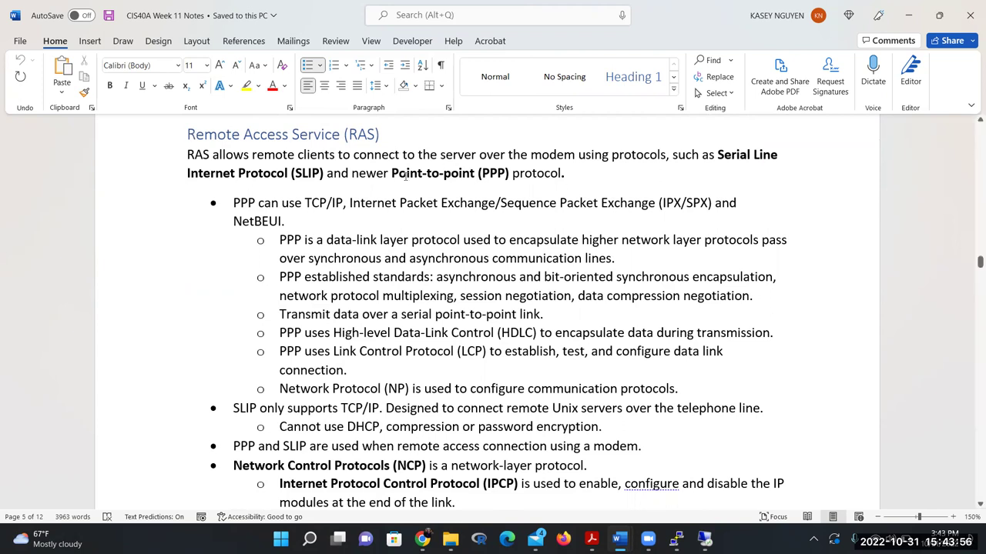
left_click_drag(393, 176, 507, 176)
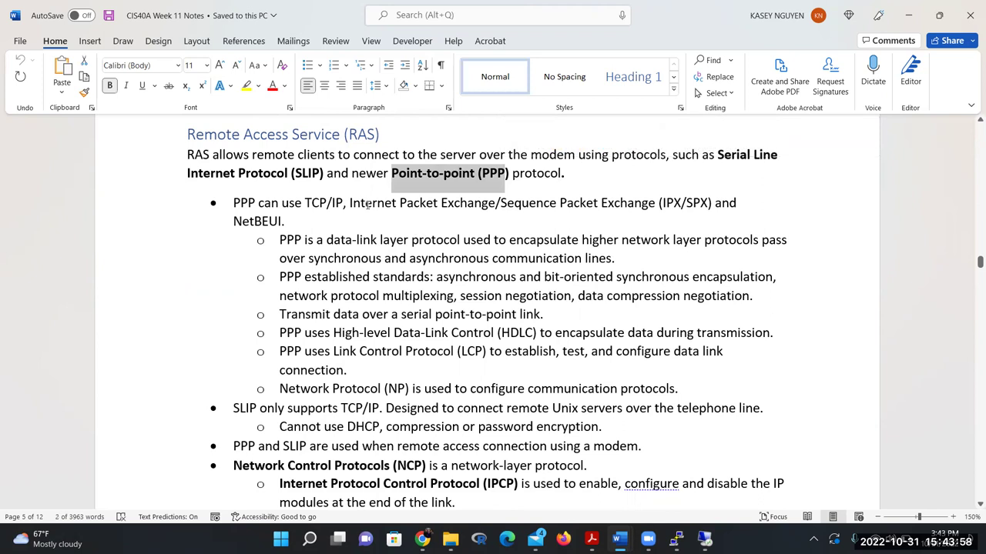
key("Right")
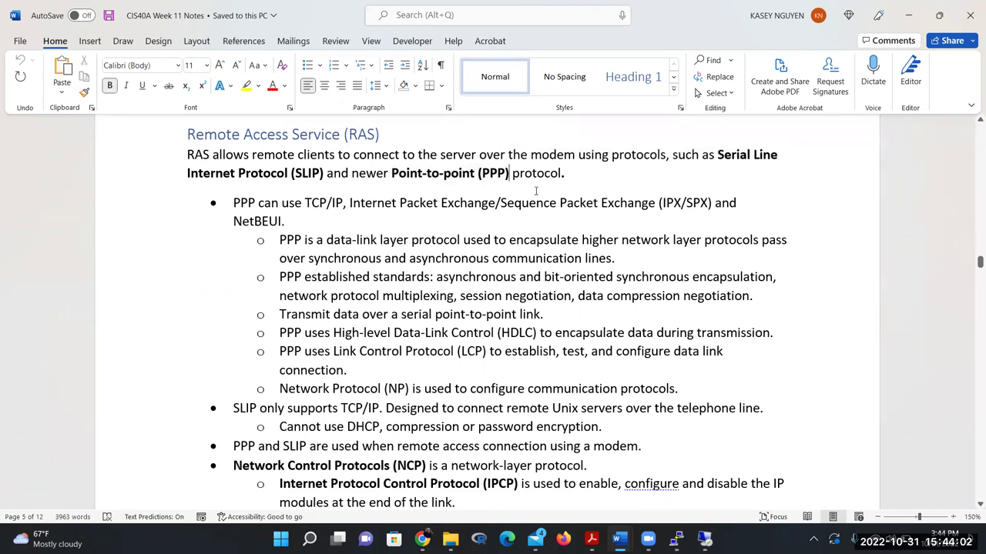
left_click(234, 203)
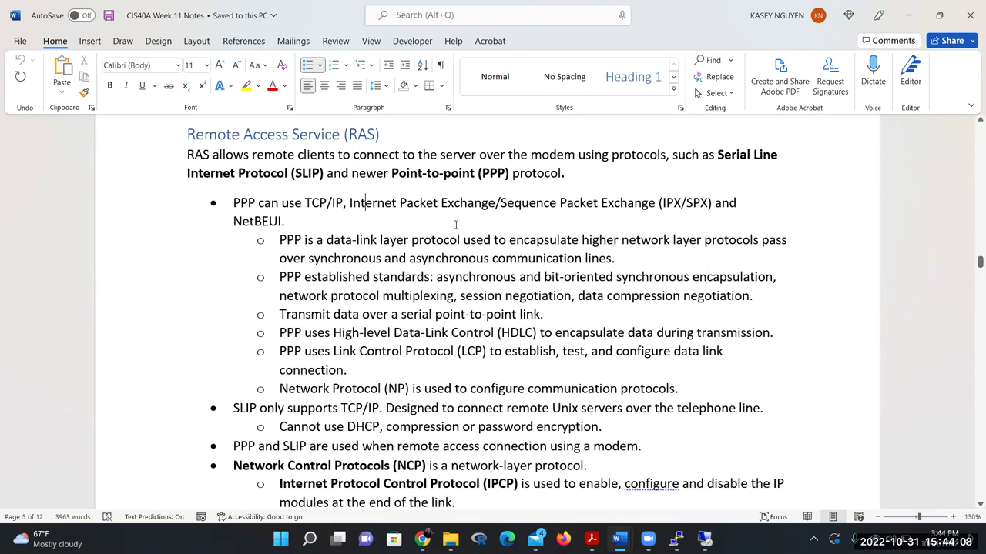
left_click(318, 221)
double_click(243, 203)
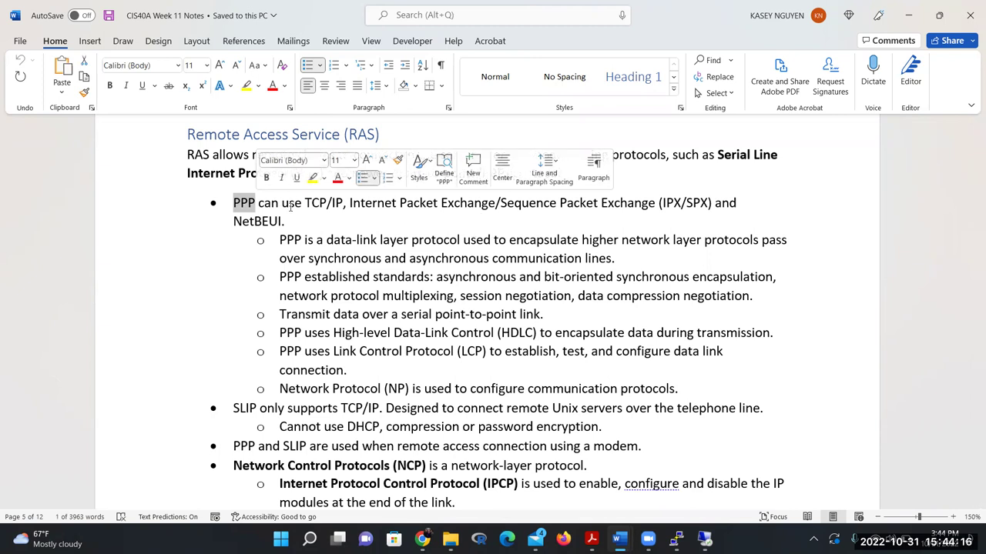
left_click(323, 219)
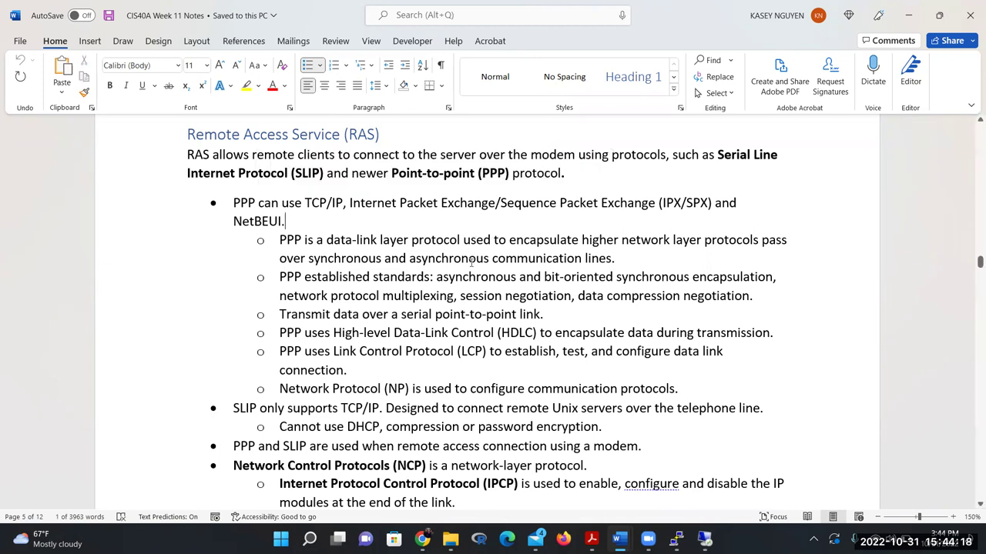
left_click_drag(350, 203, 281, 203)
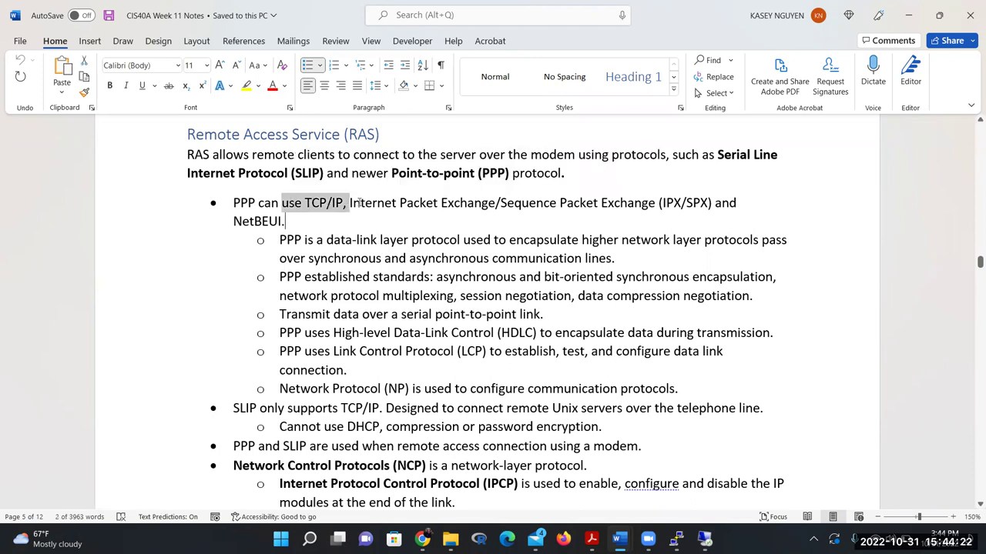
left_click(401, 222)
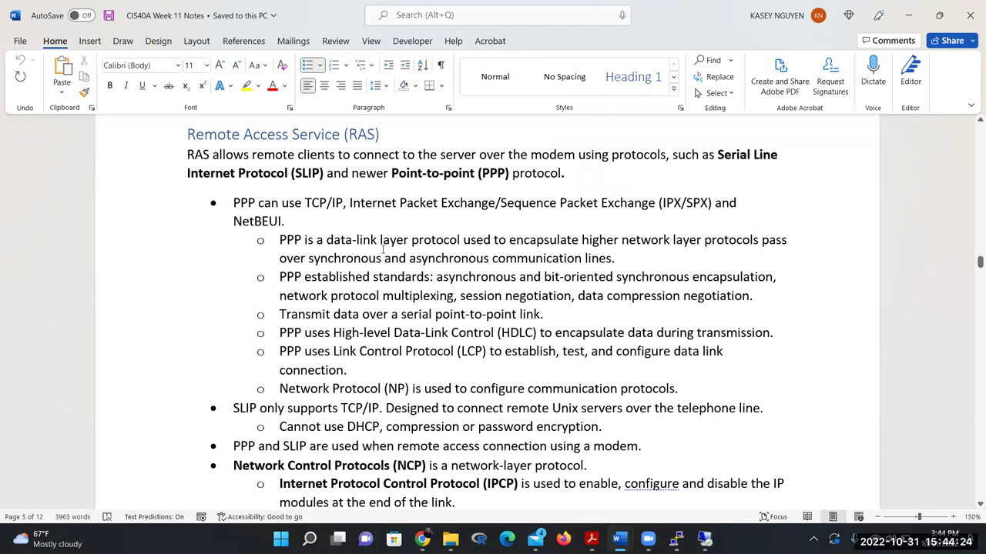
left_click_drag(317, 239, 401, 236)
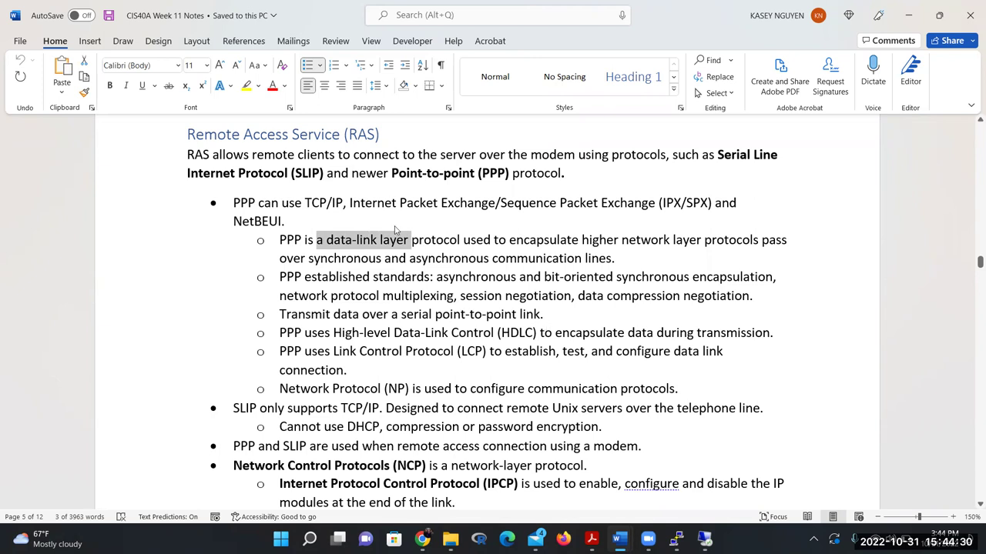
left_click(348, 246)
left_click_drag(339, 240, 402, 236)
left_click(508, 240)
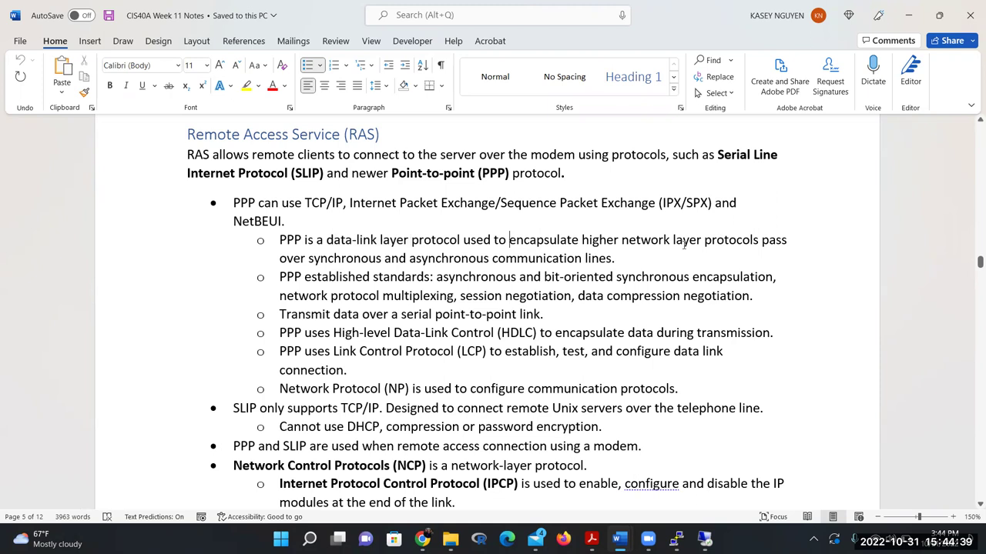
left_click_drag(342, 260, 660, 262)
left_click(469, 257)
left_click(632, 259)
scroll(450, 335, "down", 5)
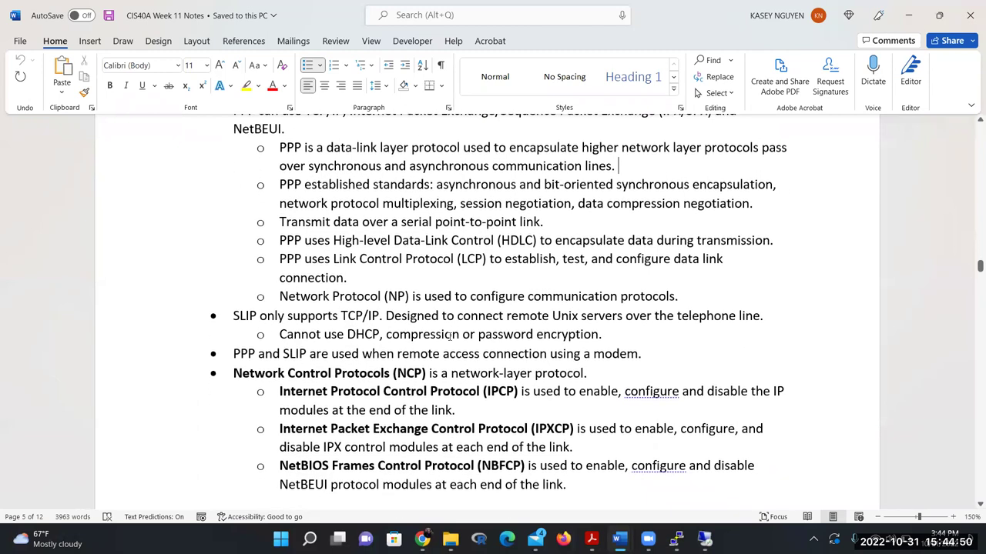
double_click(513, 148)
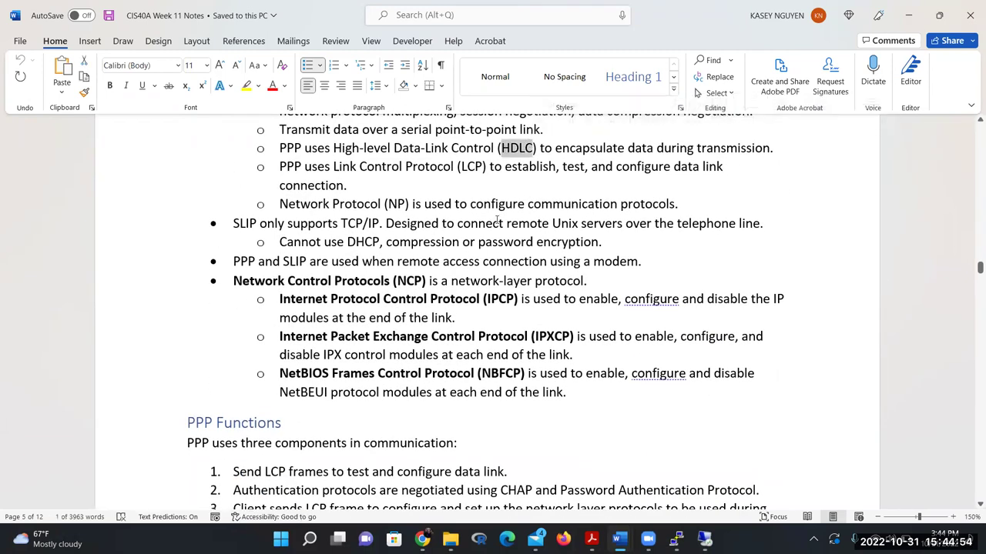
left_click(428, 179)
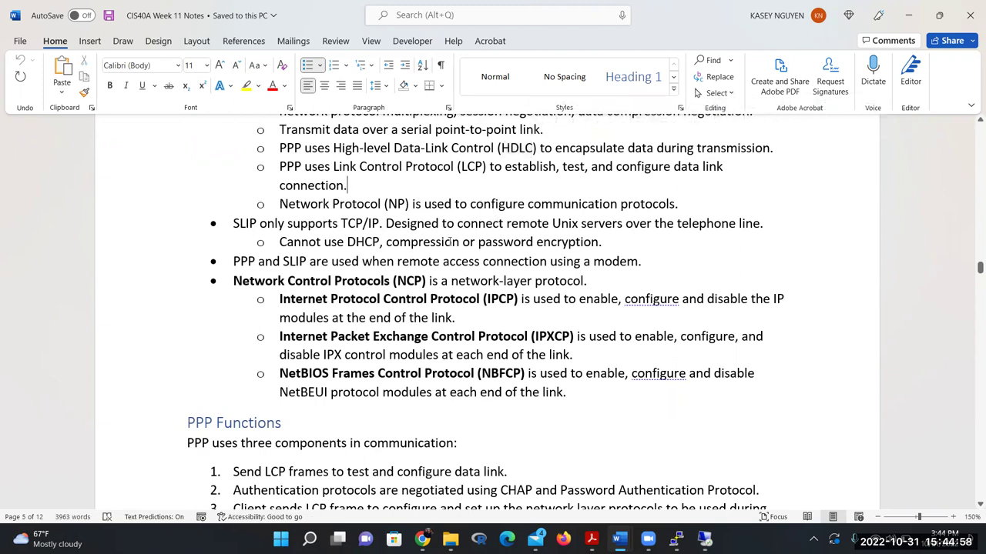
key("ctrl+shift+Up")
key("ctrl+shift+Up")
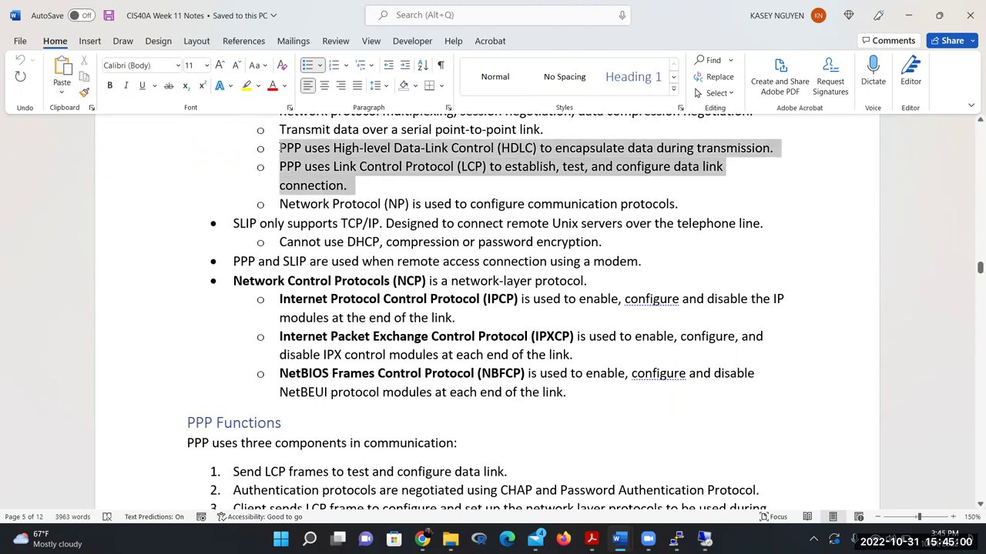
key("Right")
scroll(441, 210, "up", 2)
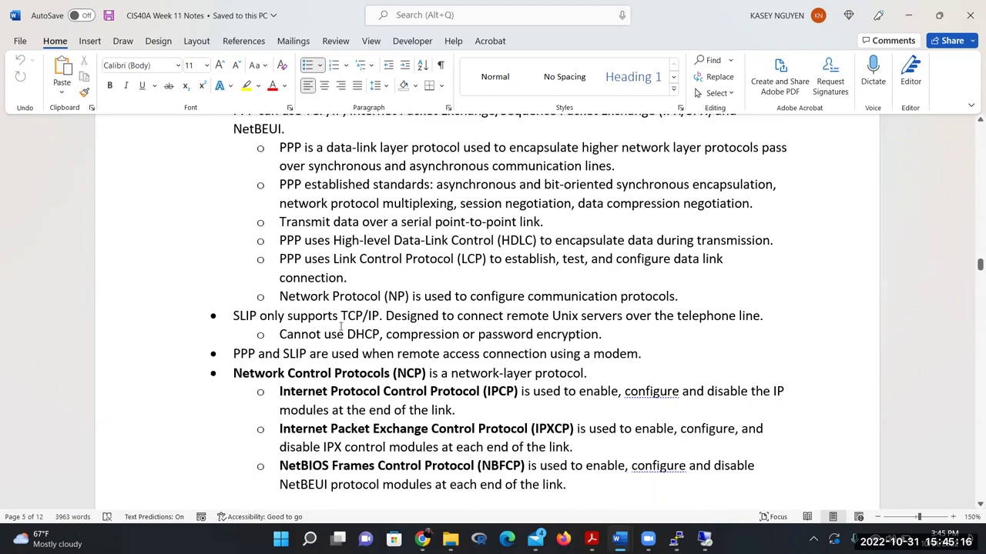
scroll(344, 330, "down", 2)
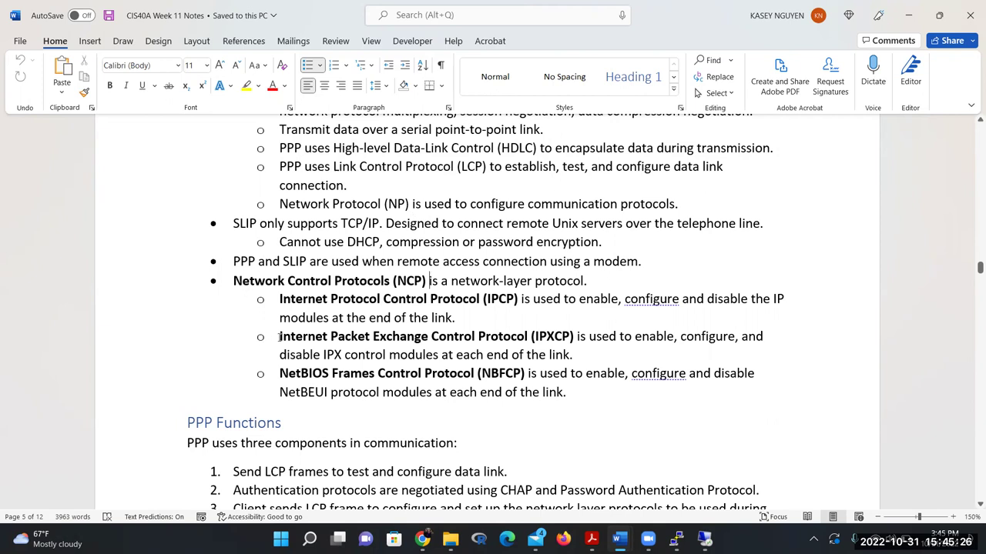
left_click_drag(279, 373, 538, 373)
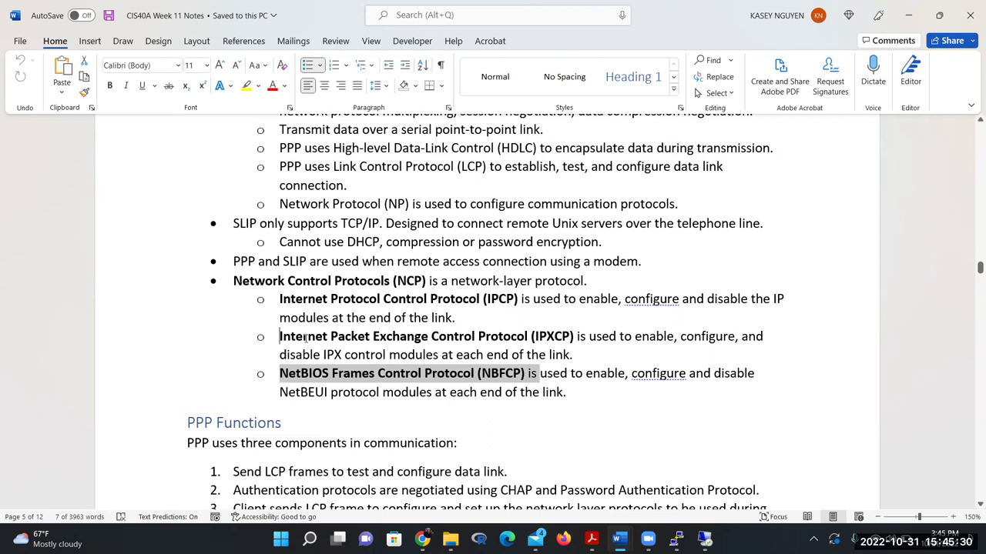
left_click_drag(280, 336, 326, 336)
left_click_drag(482, 335, 524, 336)
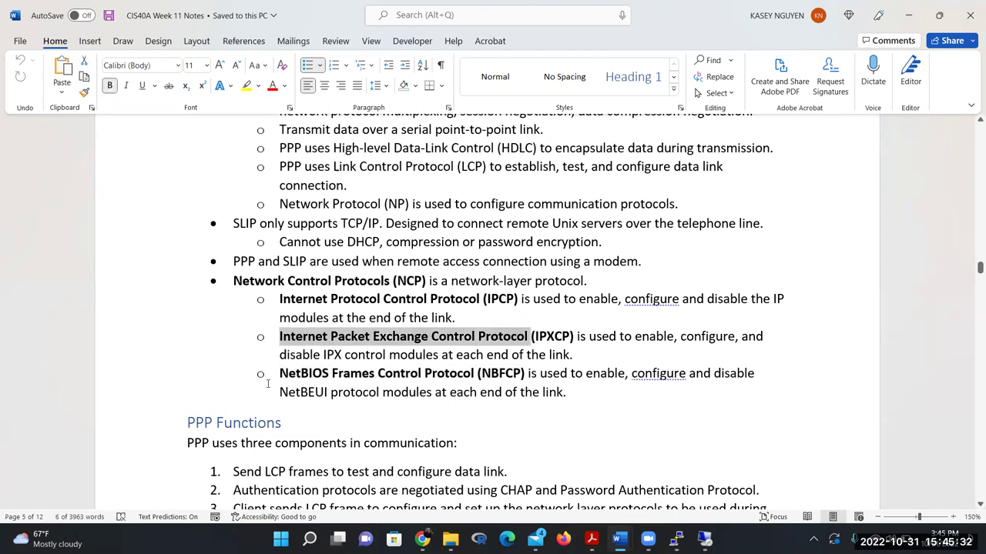
left_click(341, 354)
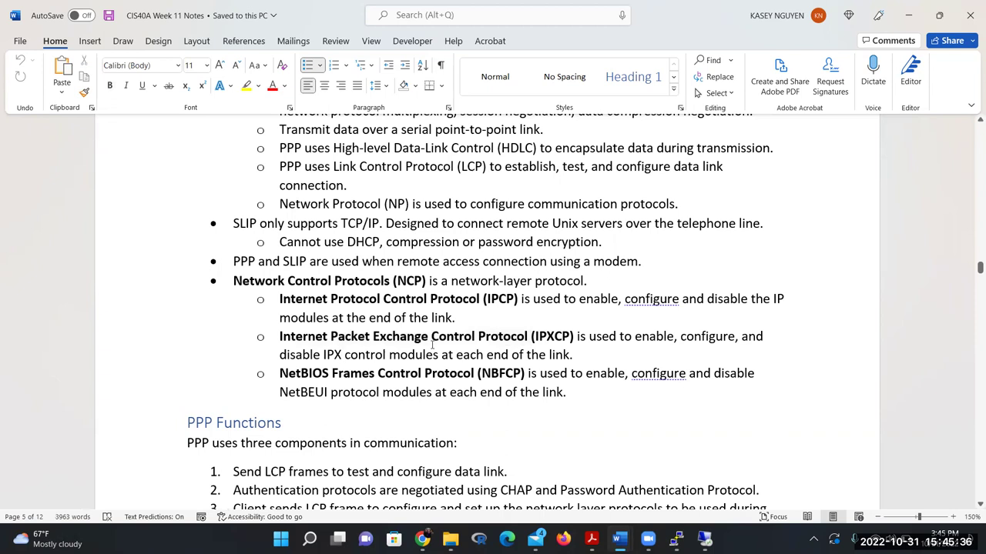
scroll(431, 339, "down", 5)
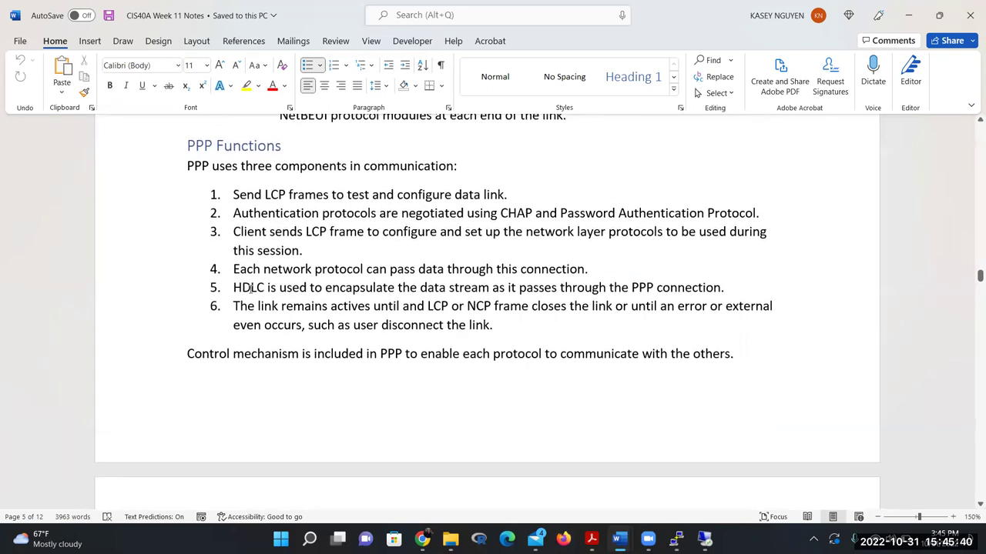
left_click(218, 194)
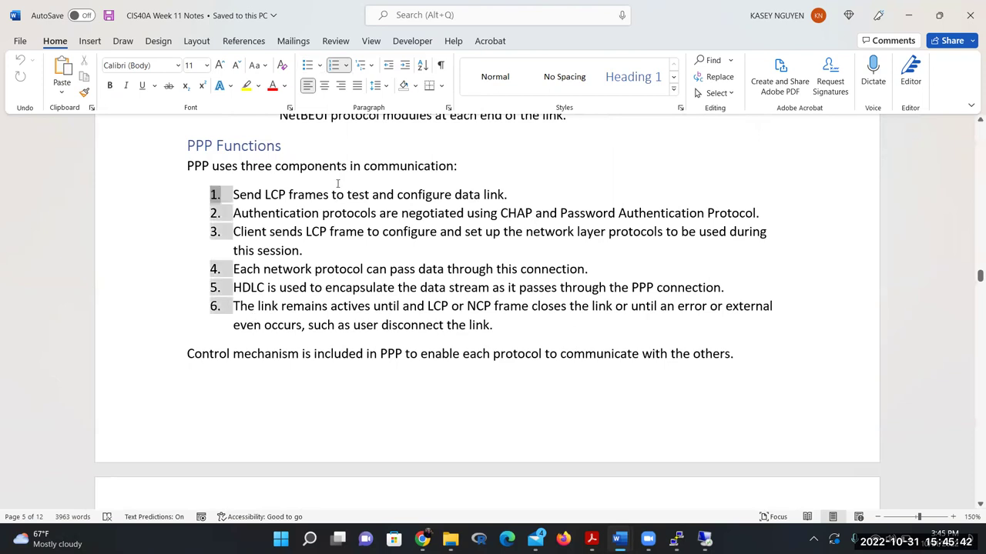
left_click(410, 253)
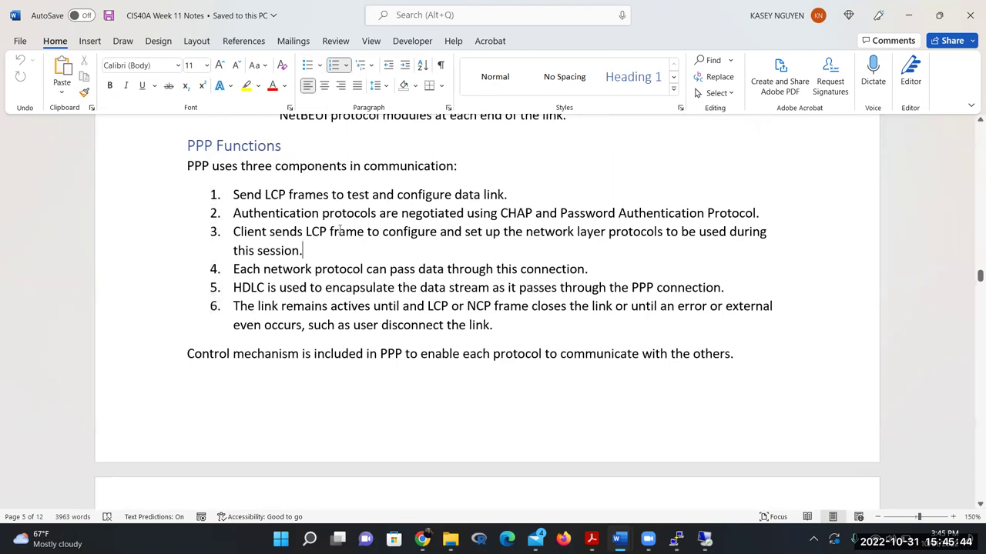
scroll(319, 270, "down", 2)
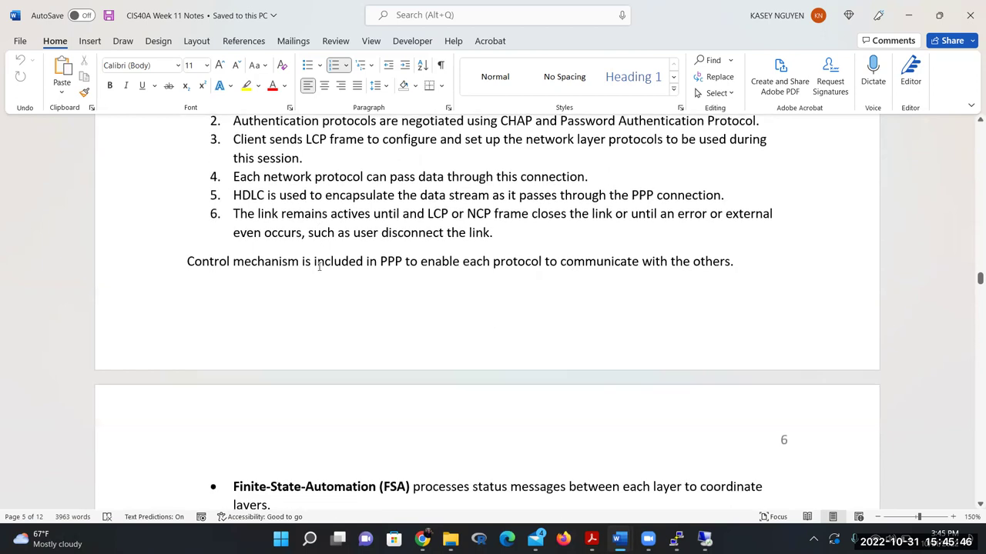
scroll(319, 266, "up", 2)
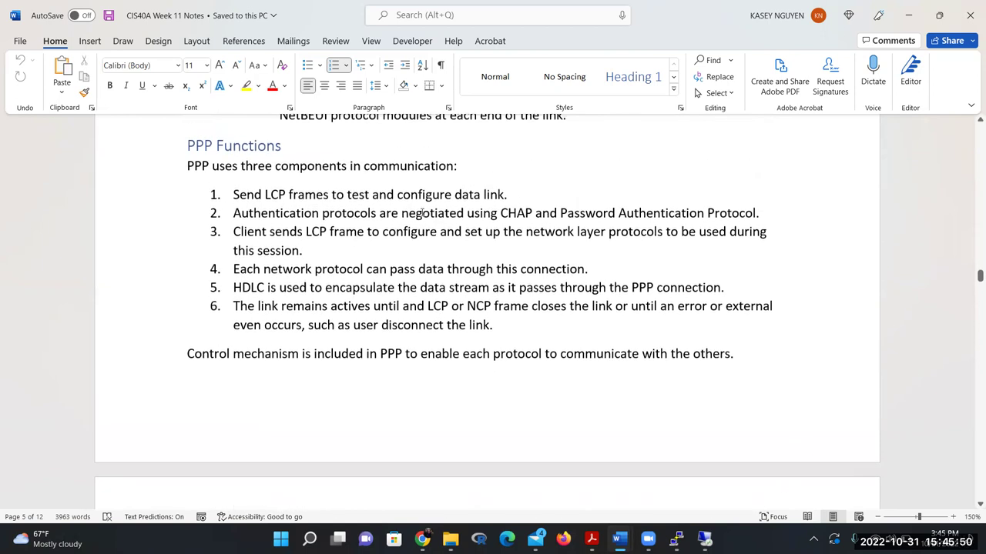
left_click_drag(533, 213, 466, 213)
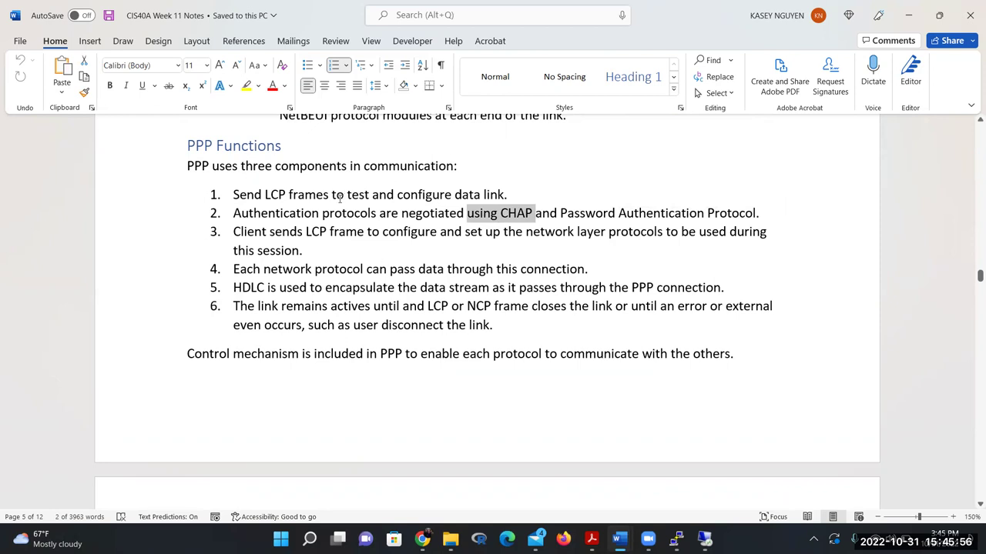
left_click(304, 251)
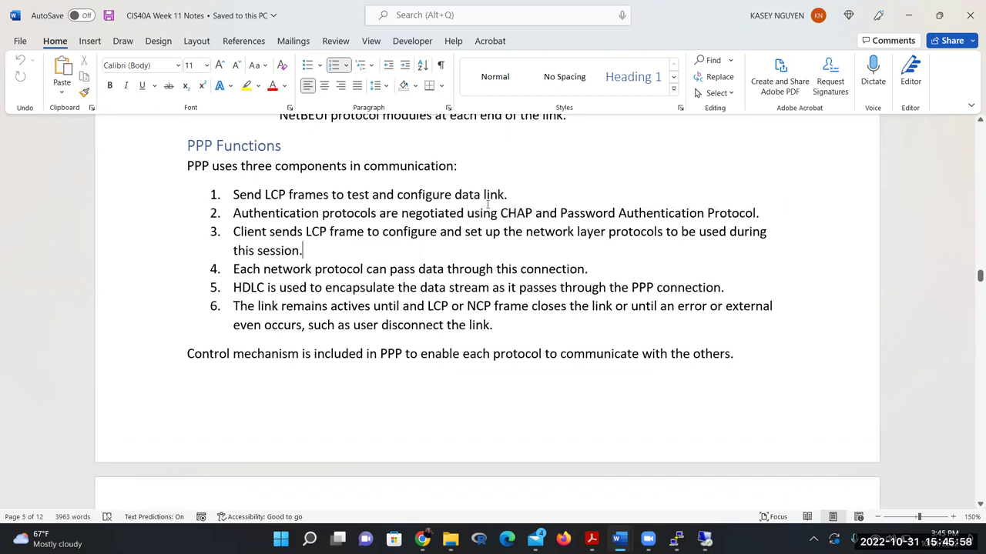
left_click_drag(561, 213, 732, 227)
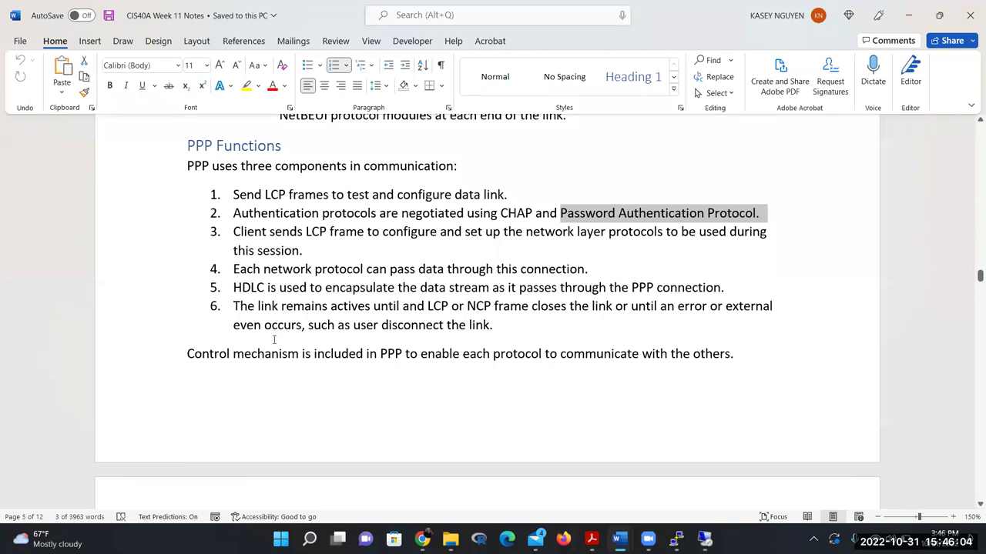
left_click(535, 214)
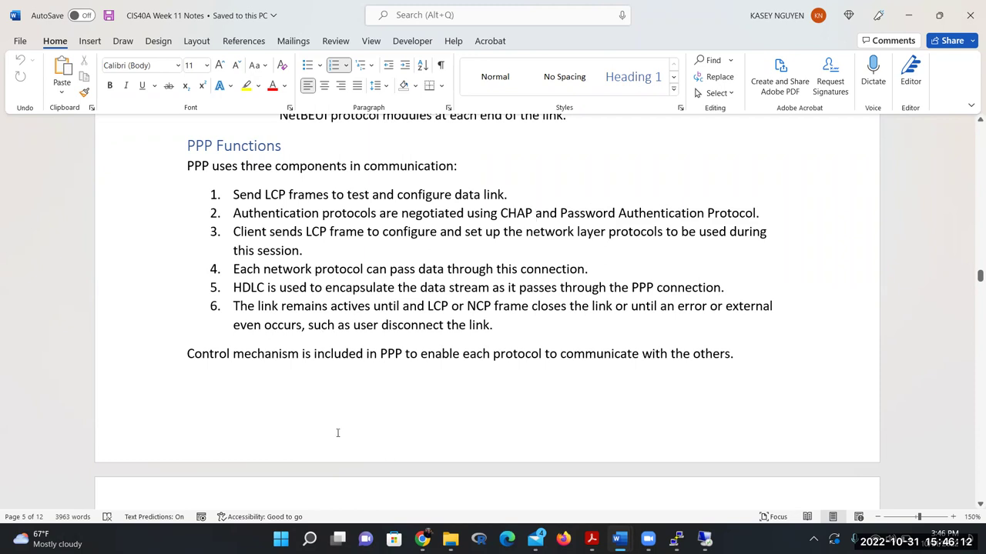
mouse_move(618, 538)
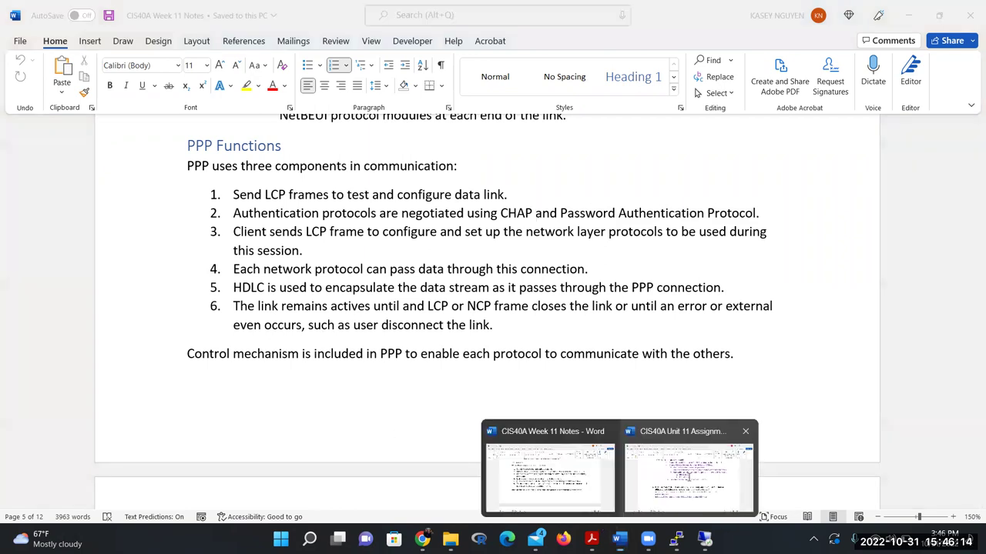
Bring up the Unit 11 Assignment and place the cursor at question 10's PAP answer
left_click(678, 501)
scroll(551, 381, "down", 2)
scroll(551, 378, "down", 4)
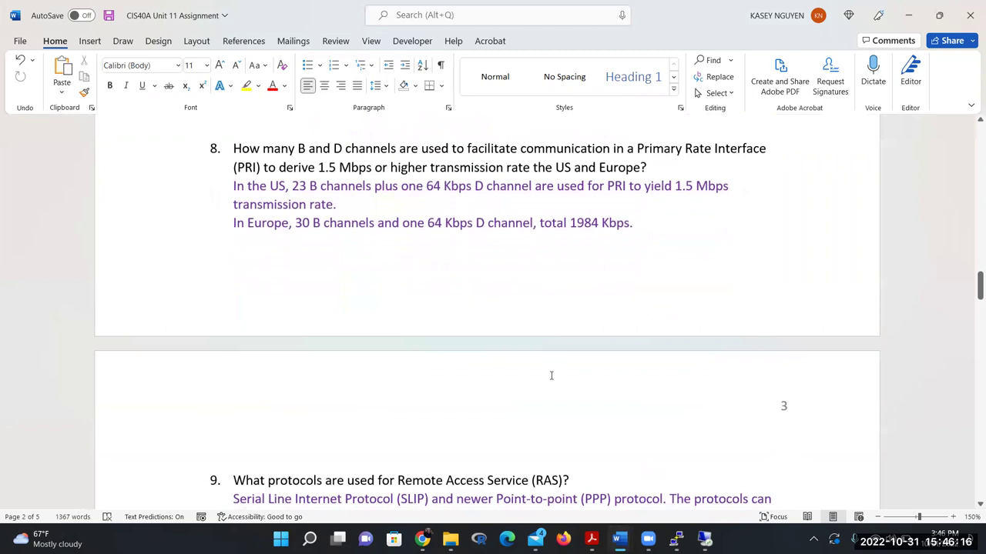
scroll(551, 376, "down", 2)
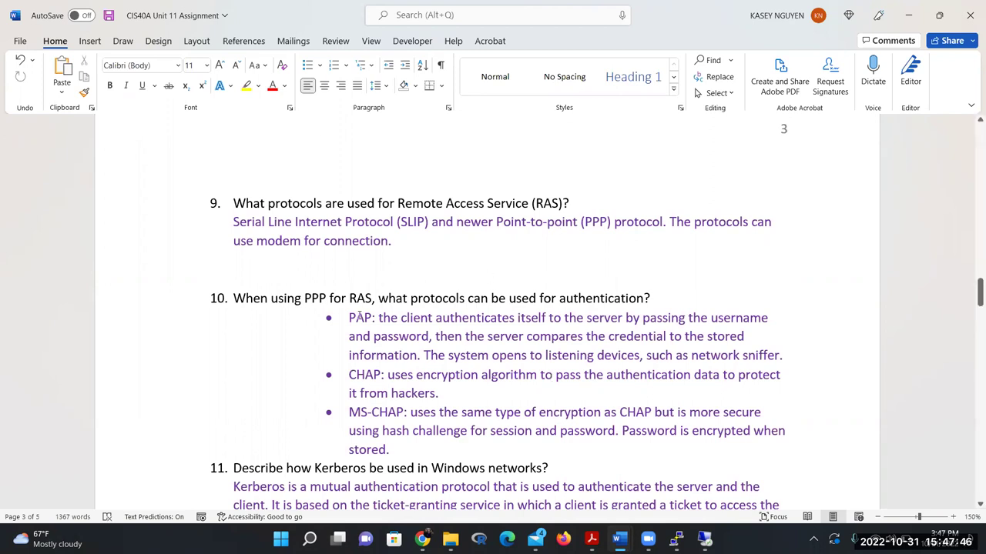
left_click(350, 316)
left_click(439, 393)
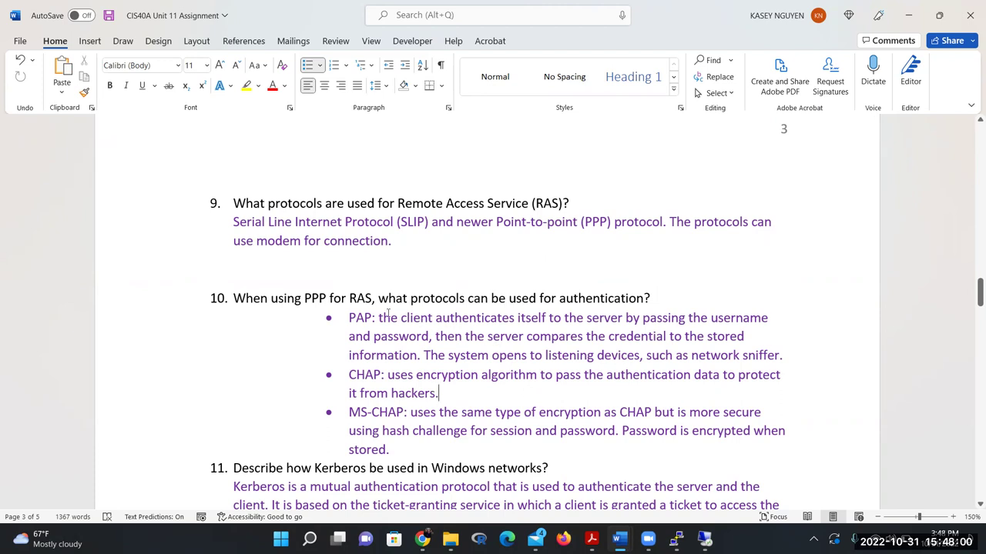
left_click(389, 316)
scroll(188, 477, "down", 3)
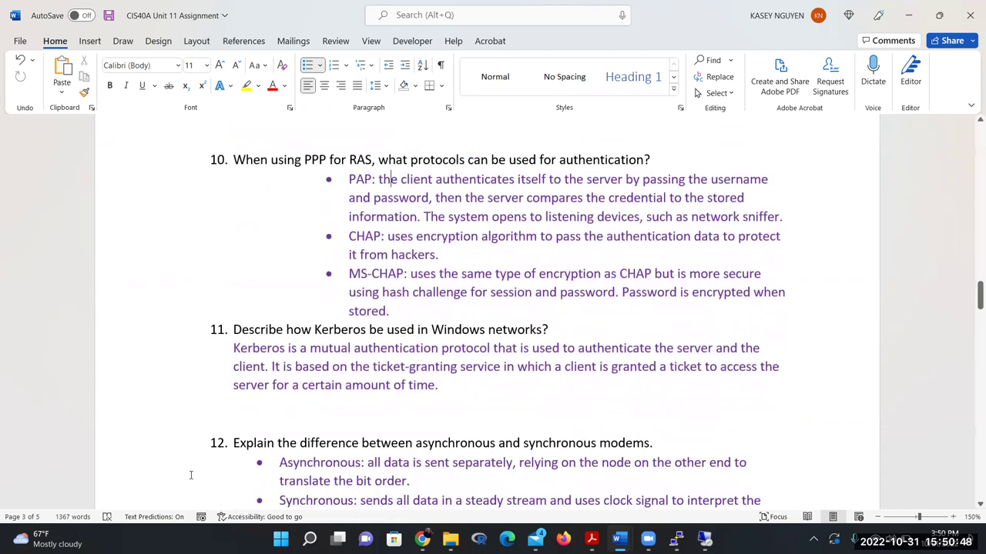
scroll(190, 475, "up", 2)
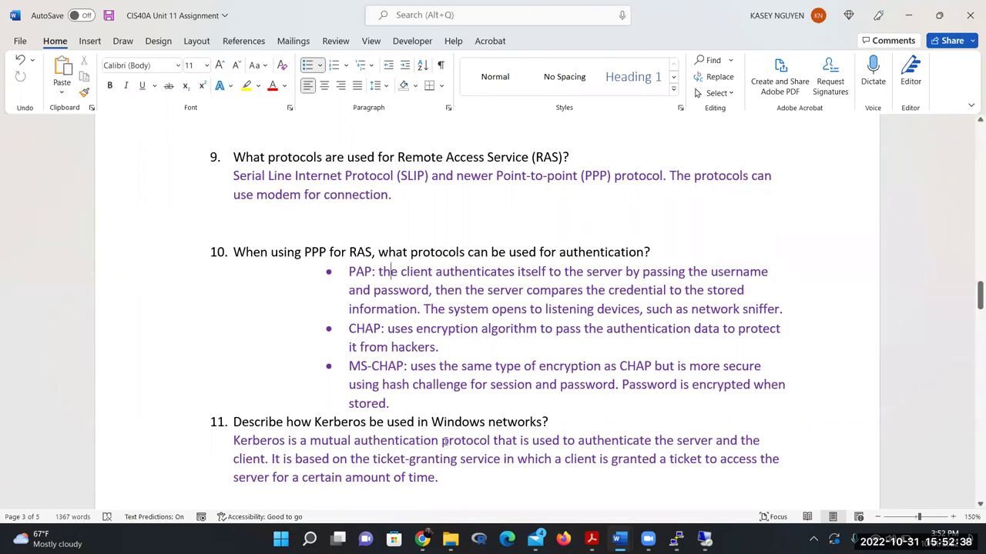
left_click_drag(438, 478, 233, 482)
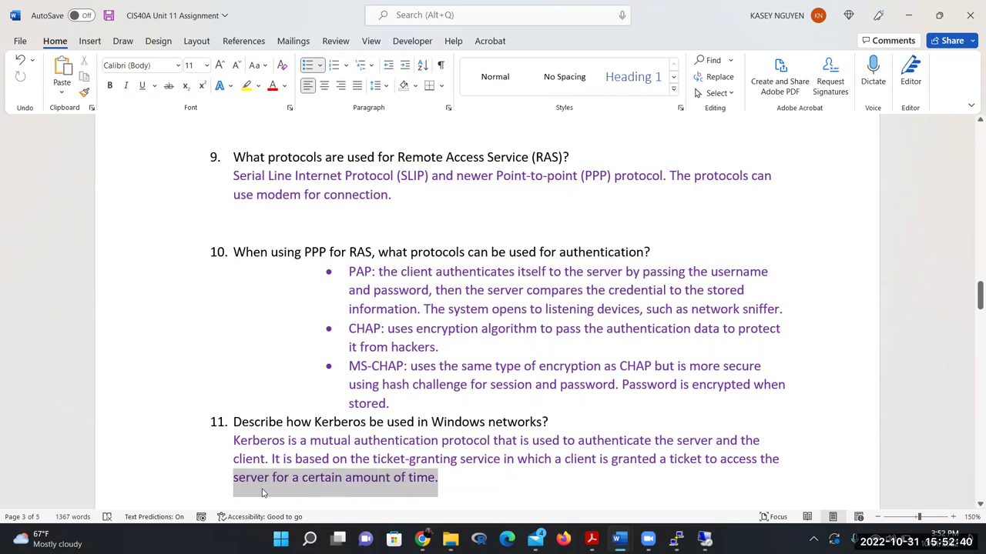
left_click(675, 479)
scroll(675, 482, "down", 1)
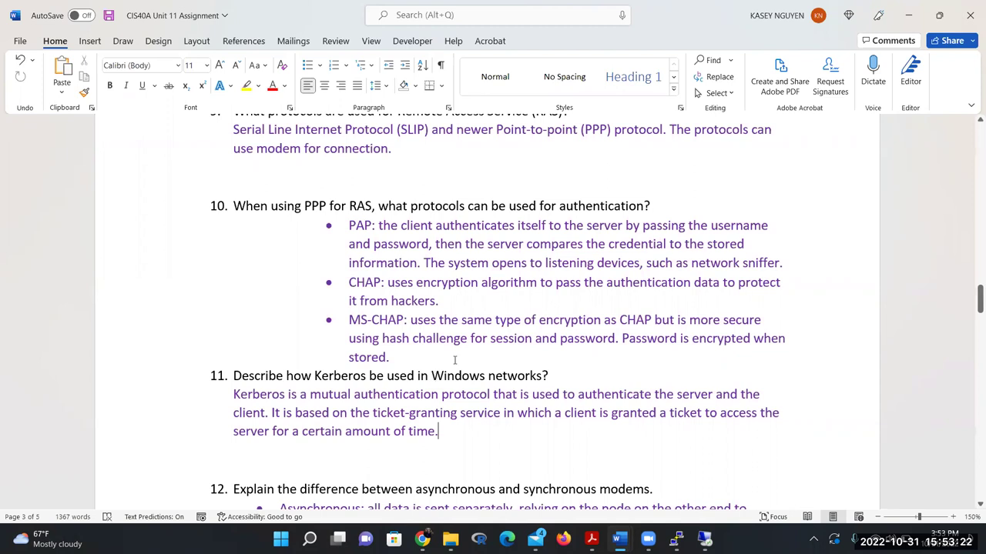
scroll(456, 355, "down", 2)
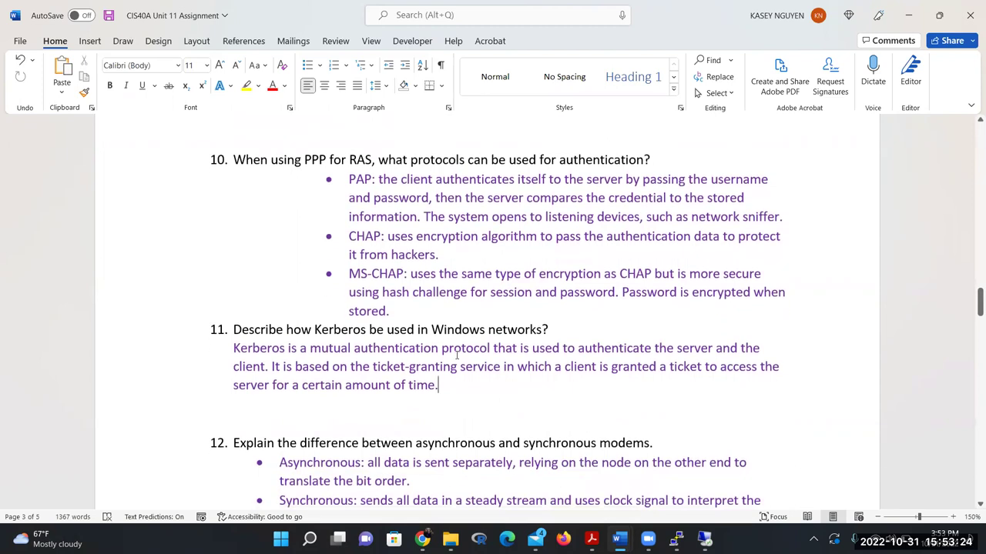
scroll(457, 355, "down", 2)
scroll(457, 355, "up", 2)
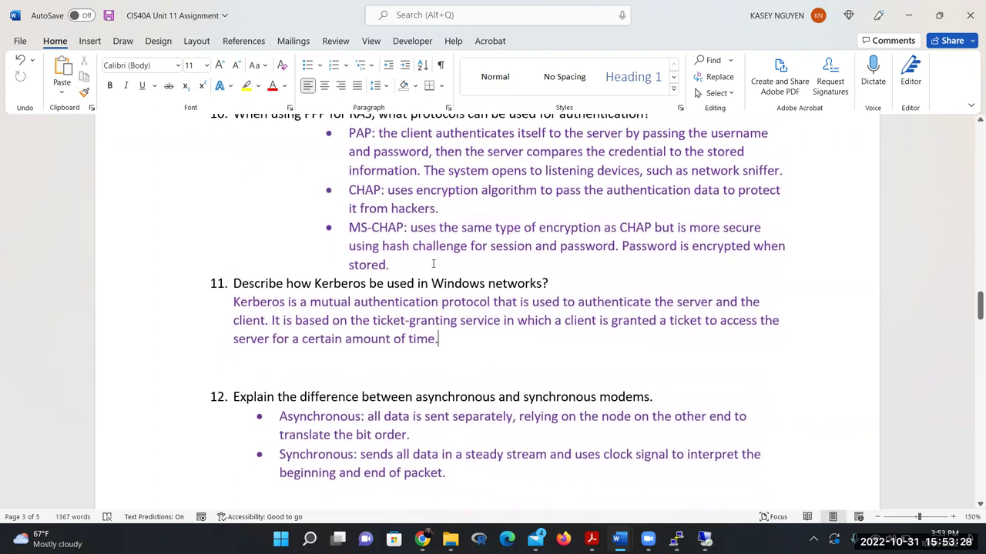
left_click(392, 265)
scroll(416, 292, "up", 1)
scroll(440, 314, "down", 1)
scroll(441, 314, "down", 1)
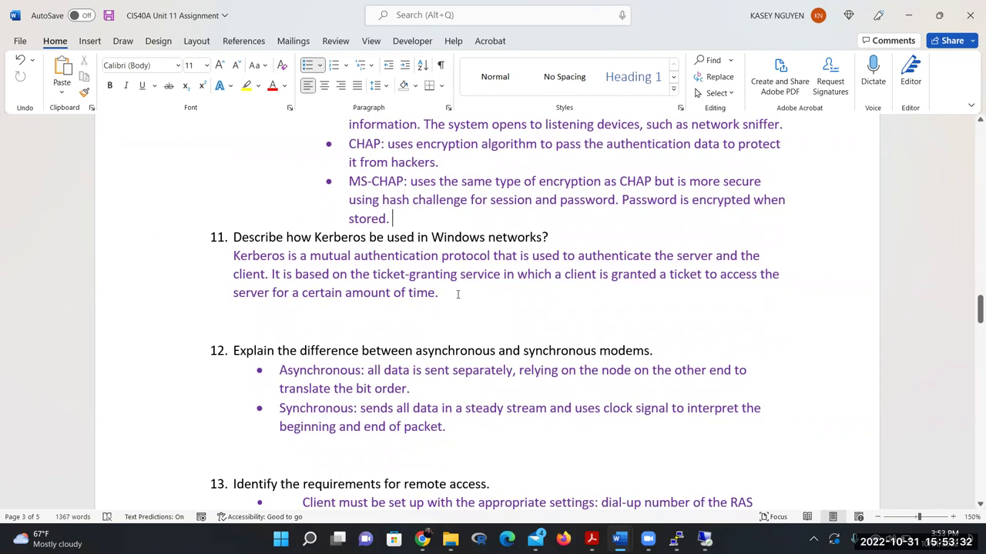
left_click(456, 293)
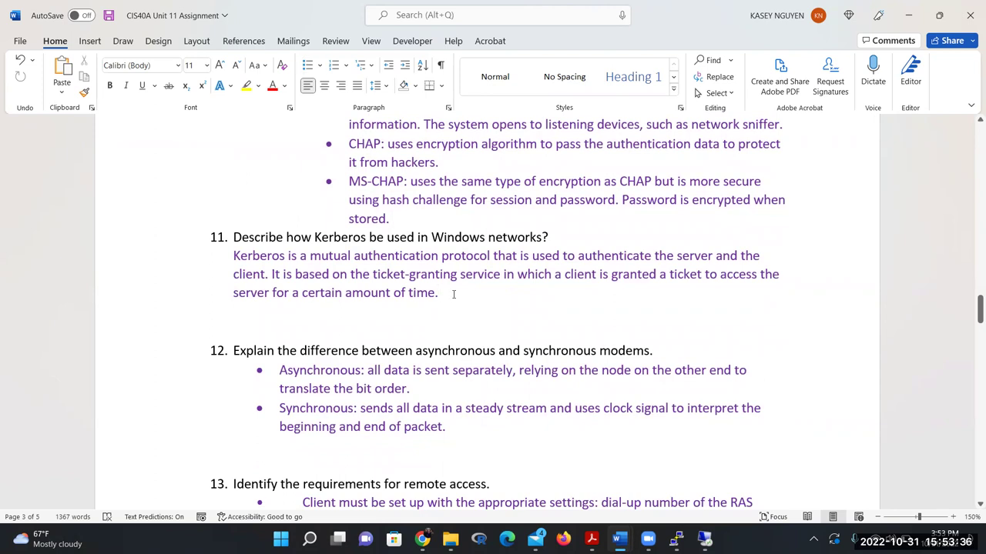
scroll(455, 294, "up", 1)
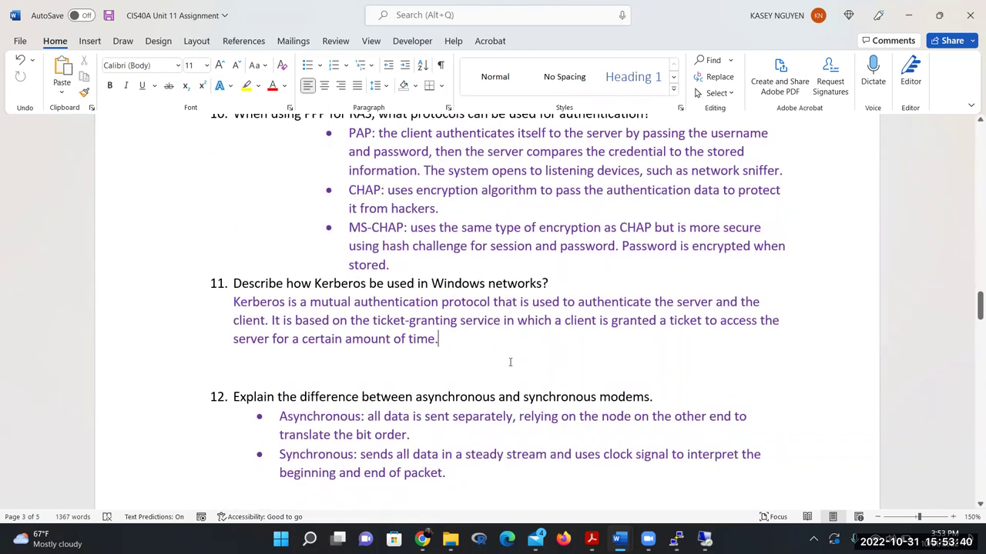
scroll(450, 334, "down", 1)
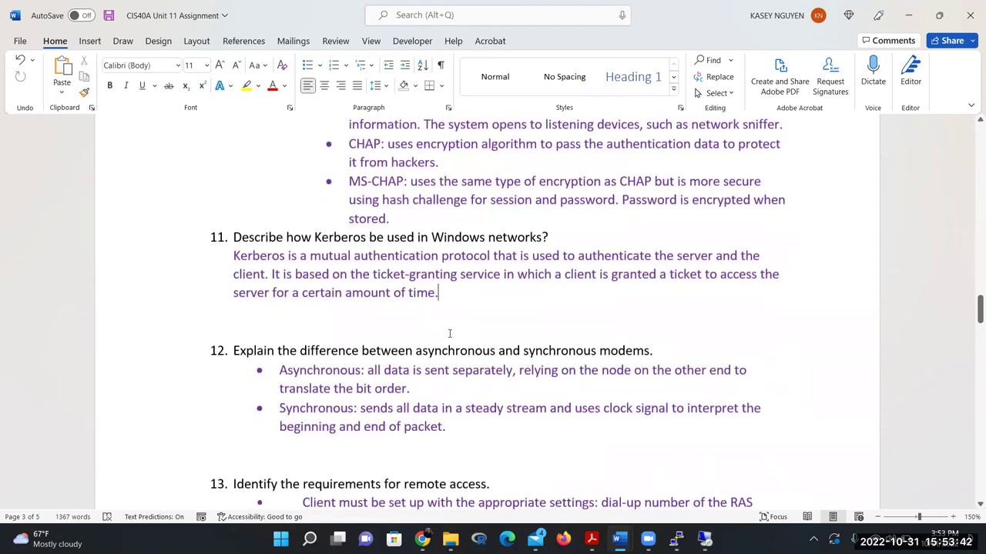
scroll(452, 330, "up", 2)
scroll(453, 330, "down", 1)
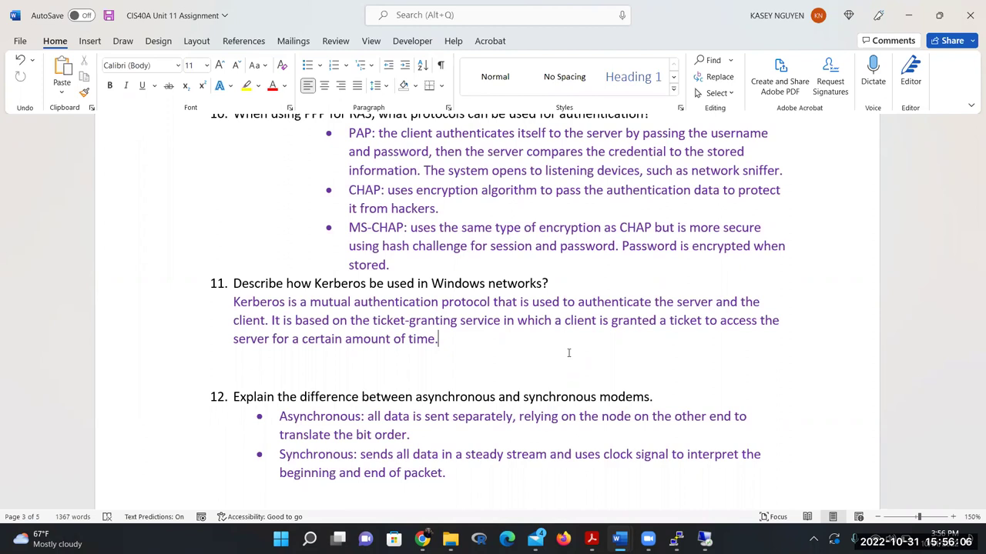
Place the cursor after the synchronous-modem bullet, then show previews of both open Word documents
left_click(446, 472)
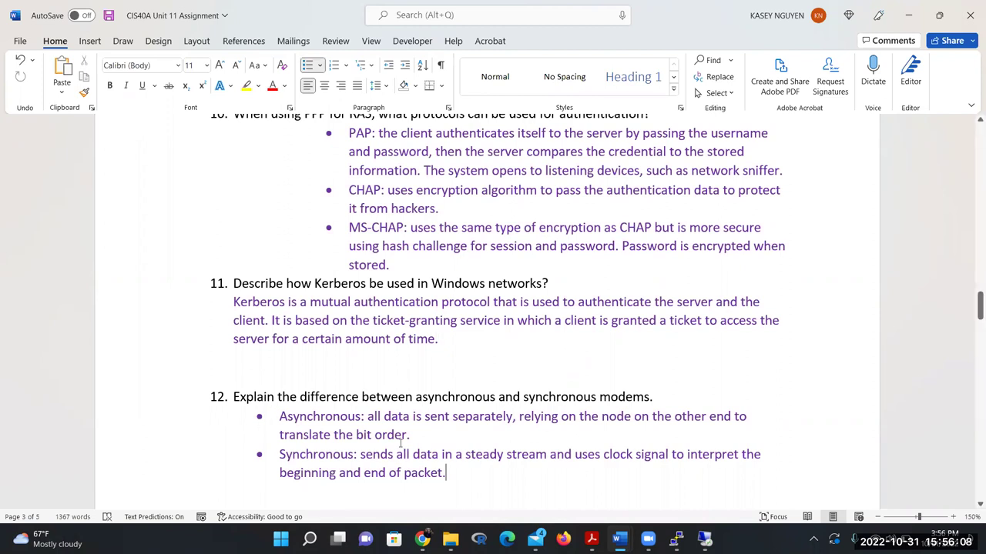
scroll(400, 444, "down", 2)
scroll(468, 431, "up", 2)
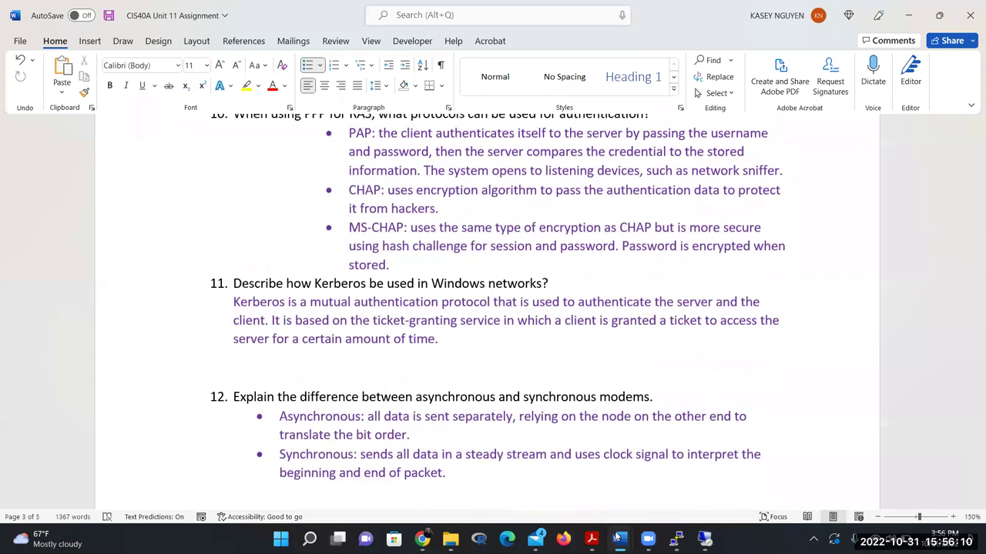
left_click(616, 536)
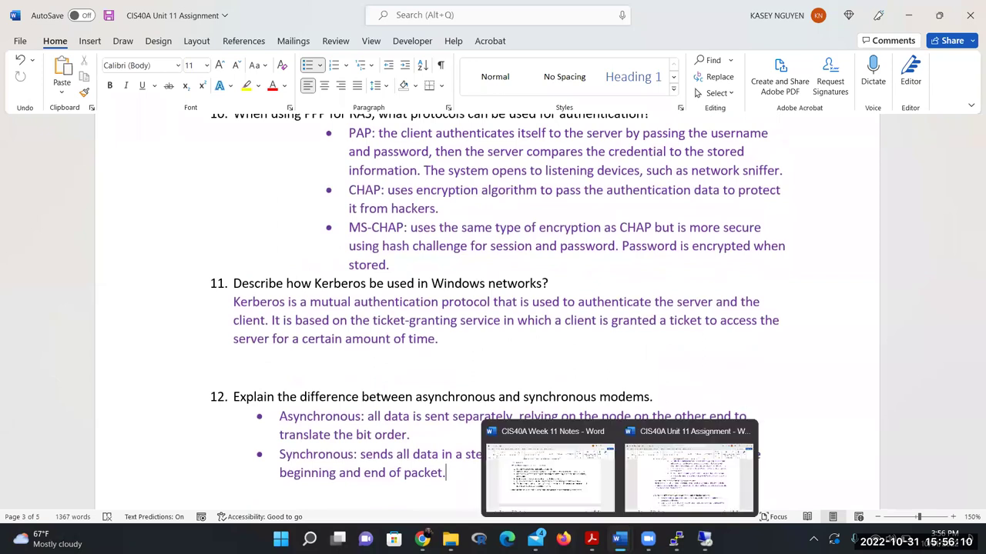
left_click(556, 479)
scroll(552, 358, "down", 3)
scroll(554, 355, "up", 3)
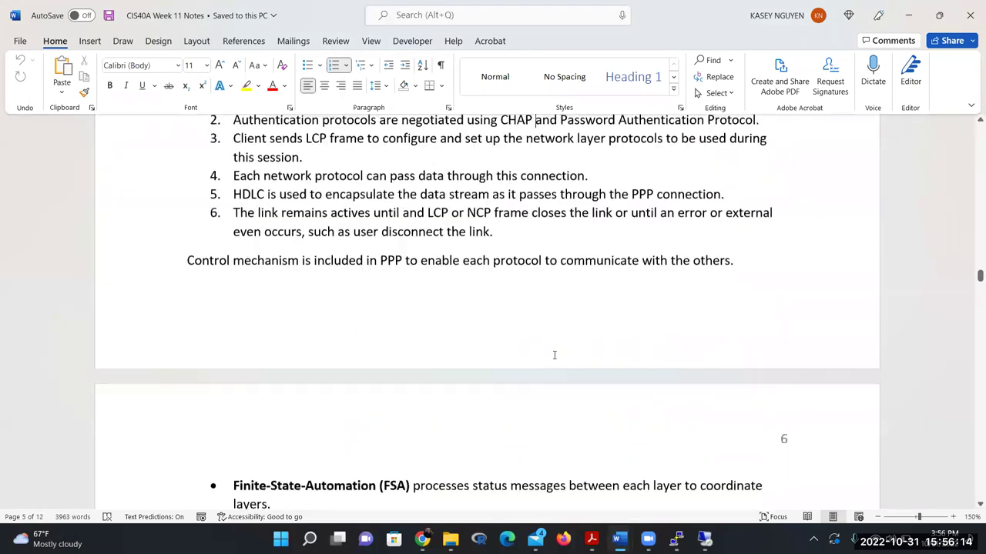
scroll(553, 355, "up", 2)
scroll(554, 355, "down", 5)
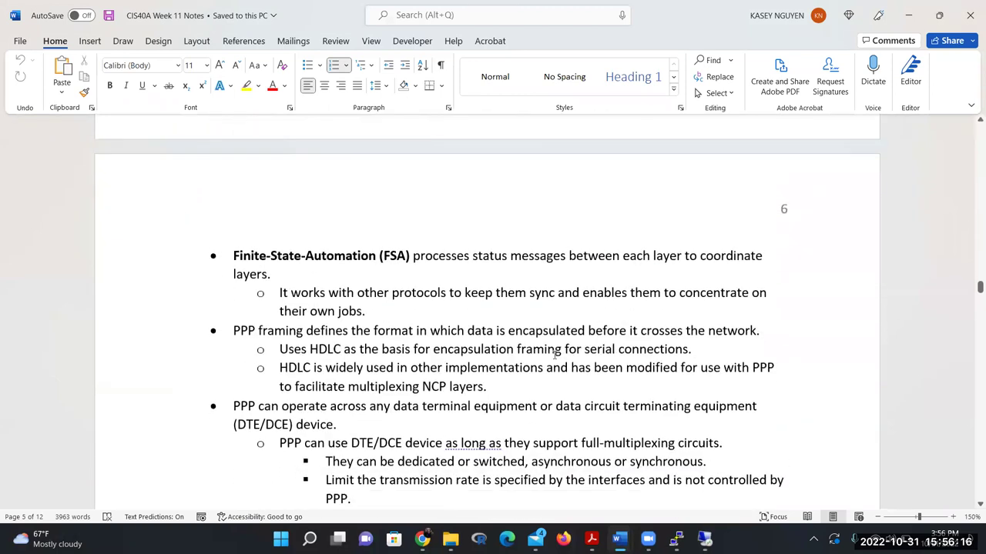
scroll(554, 355, "down", 1)
scroll(553, 353, "down", 1)
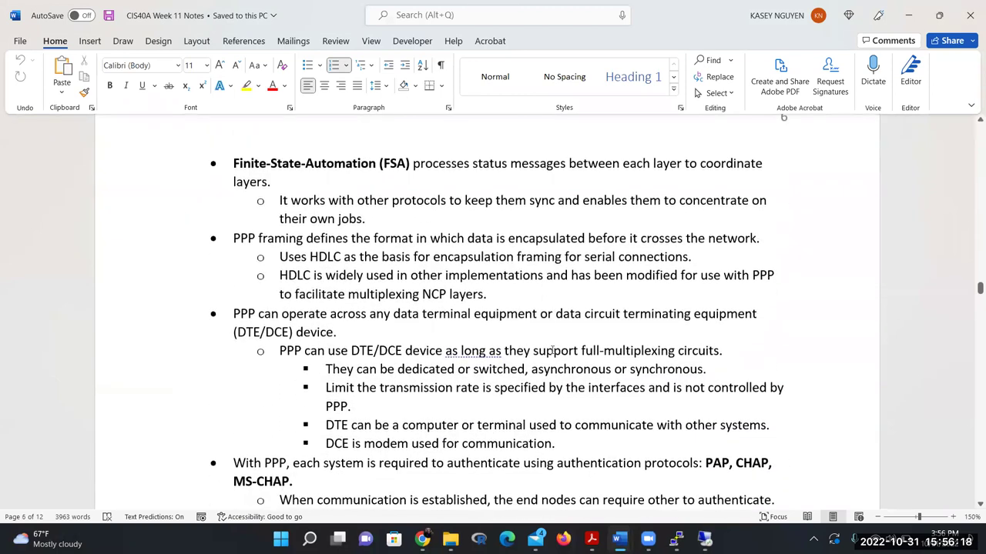
left_click_drag(233, 163, 471, 165)
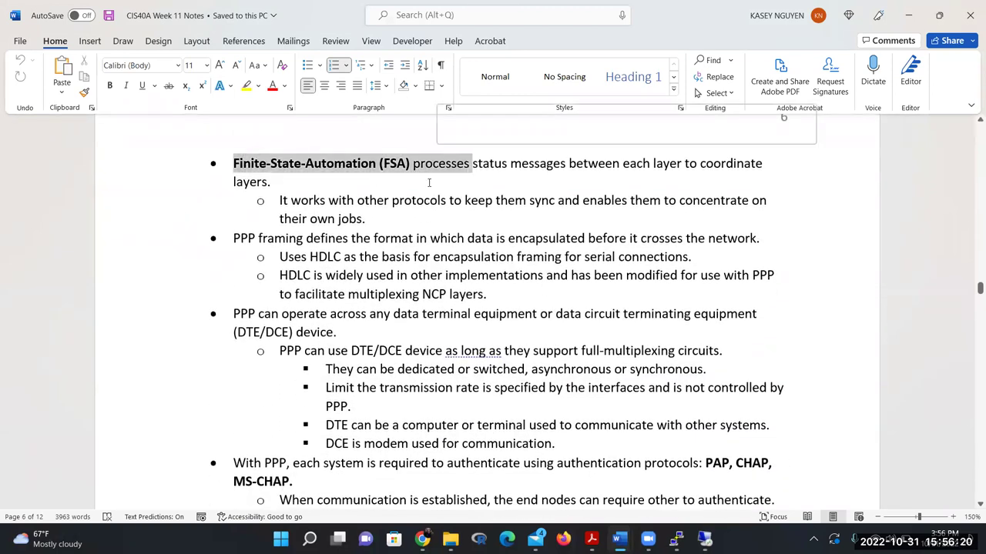
left_click(391, 200)
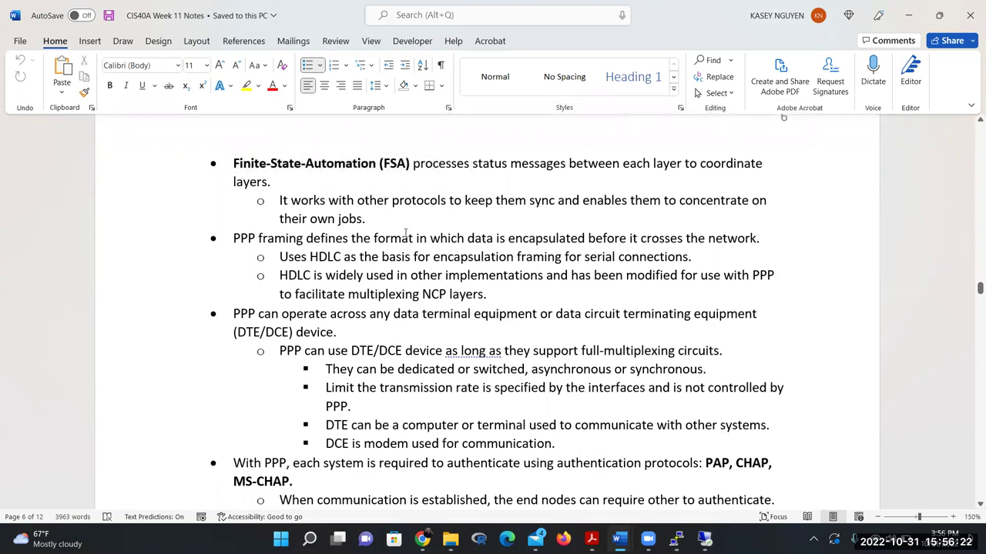
scroll(362, 275, "down", 6)
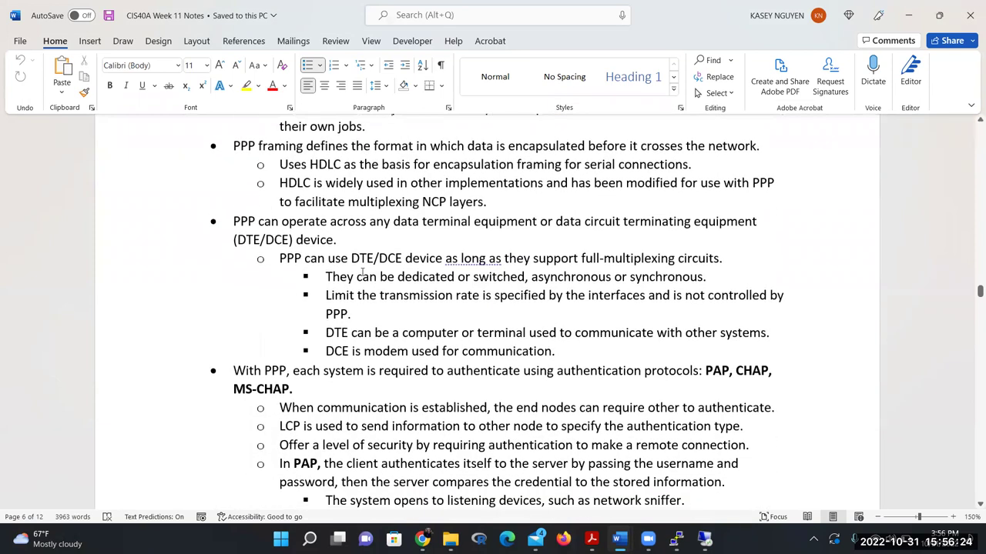
scroll(295, 315, "down", 5)
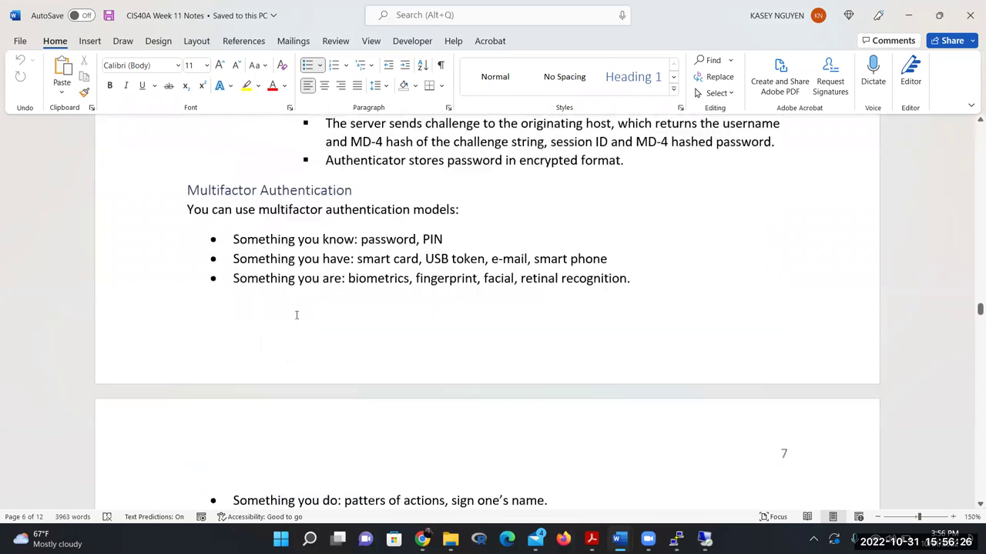
scroll(296, 317, "down", 2)
scroll(296, 319, "up", 2)
left_click_drag(636, 279, 213, 244)
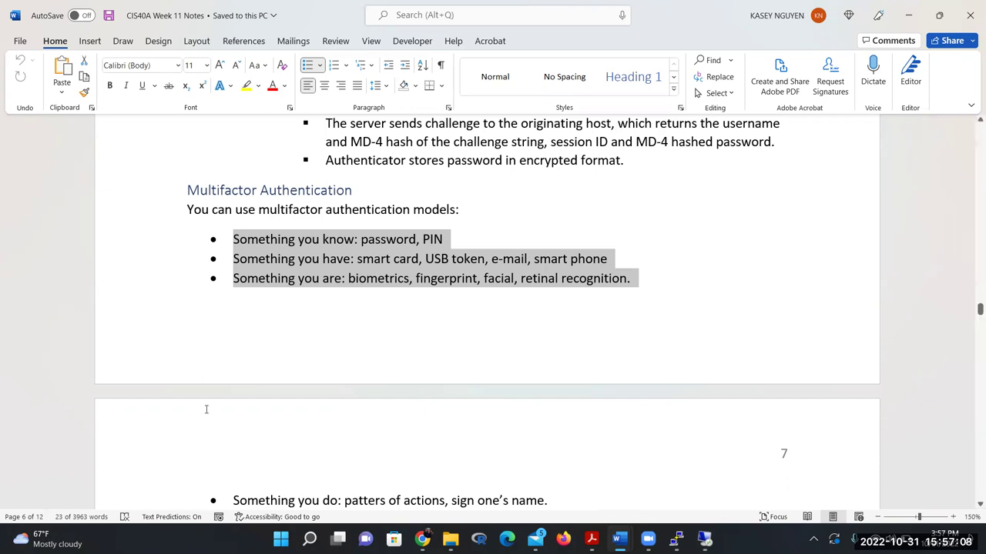
left_click(478, 259)
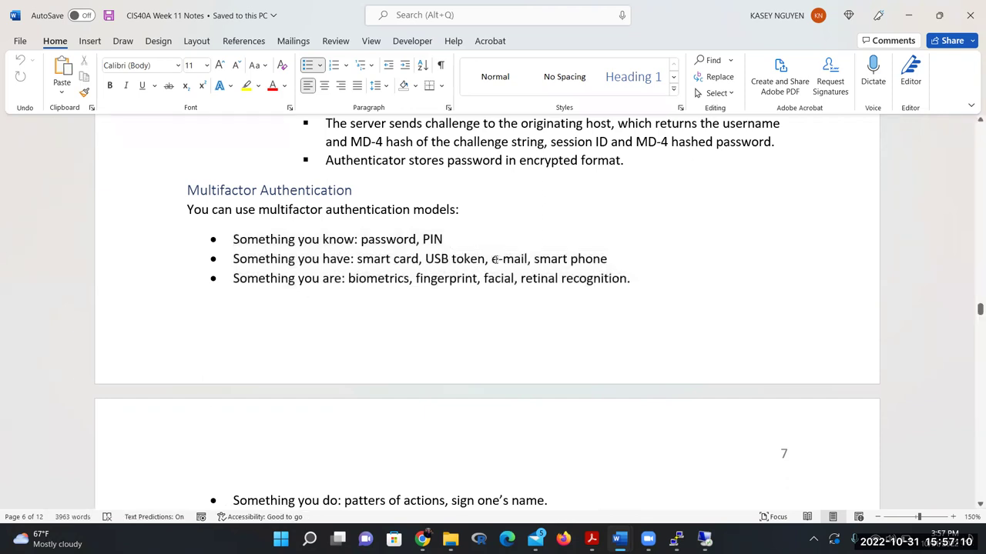
double_click(499, 259)
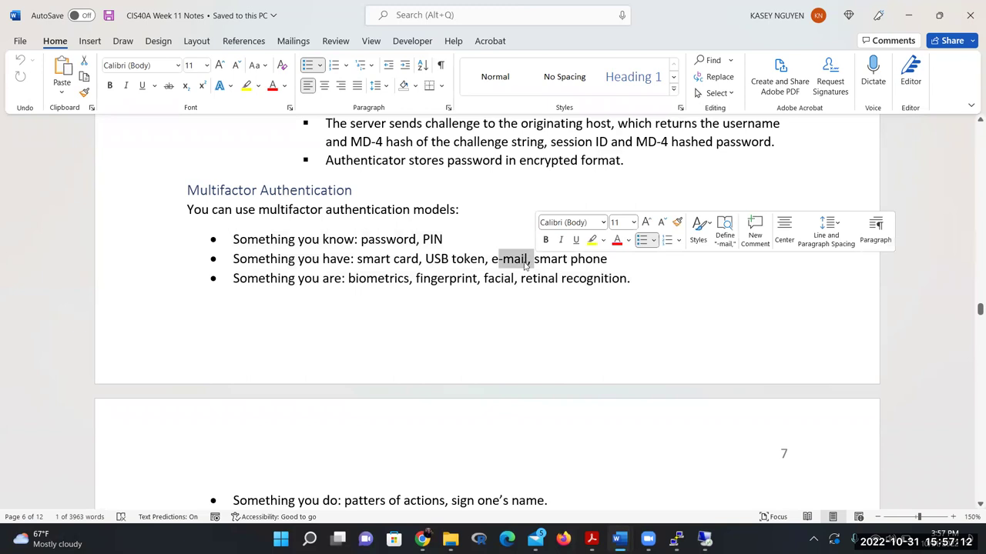
left_click(526, 262)
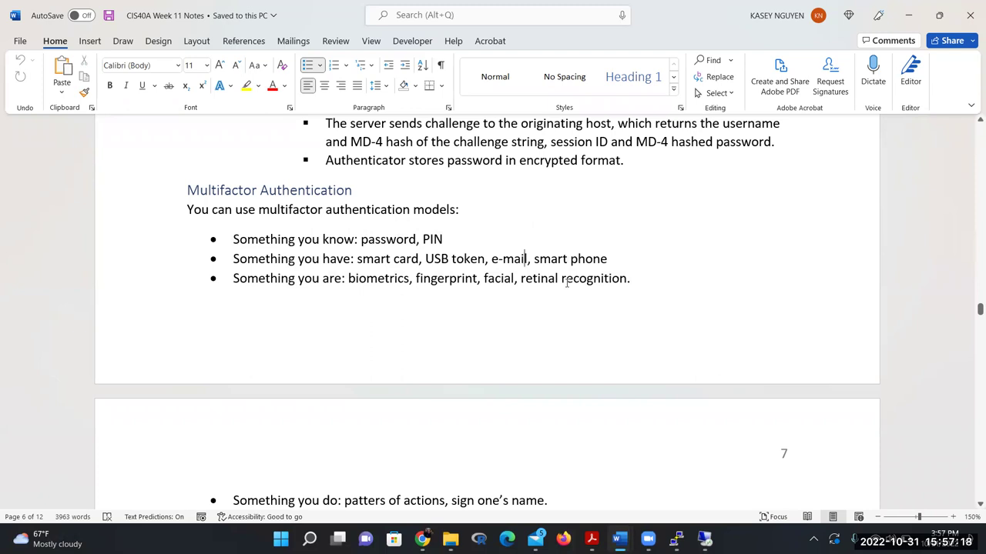
left_click(629, 254)
left_click(352, 280)
left_click_drag(409, 280, 345, 280)
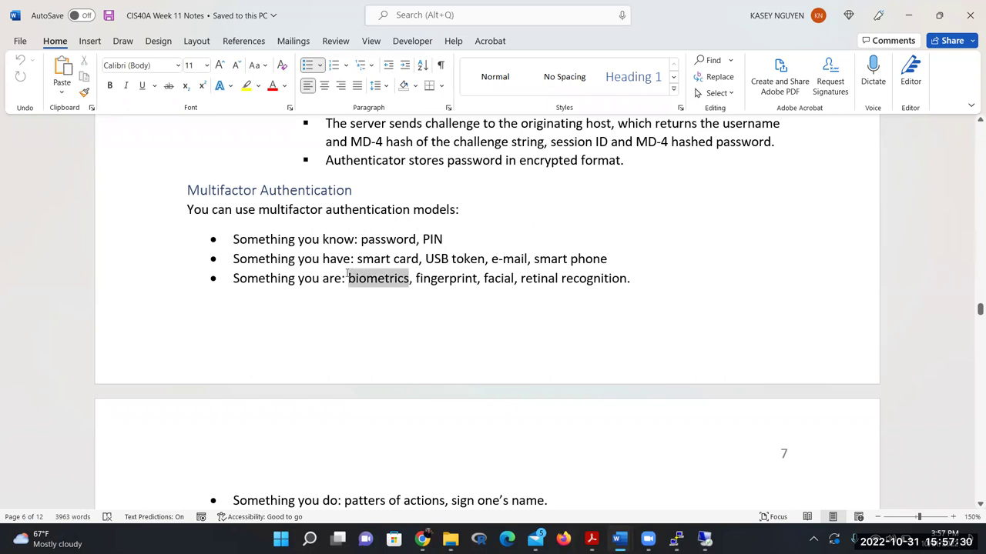
left_click(452, 347)
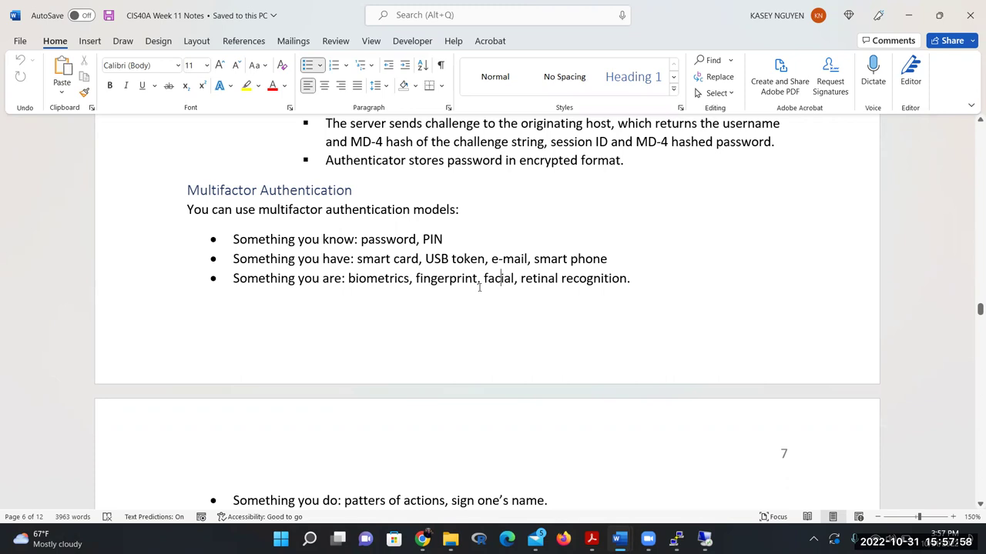
left_click(478, 283)
double_click(443, 279)
left_click(478, 281)
left_click_drag(349, 279, 477, 279)
left_click(476, 280)
Place the cursor in the Certificates bullet under Other Authentication Terms, then show both documents' previews
scroll(391, 405, "down", 3)
scroll(391, 405, "up", 2)
scroll(391, 405, "down", 4)
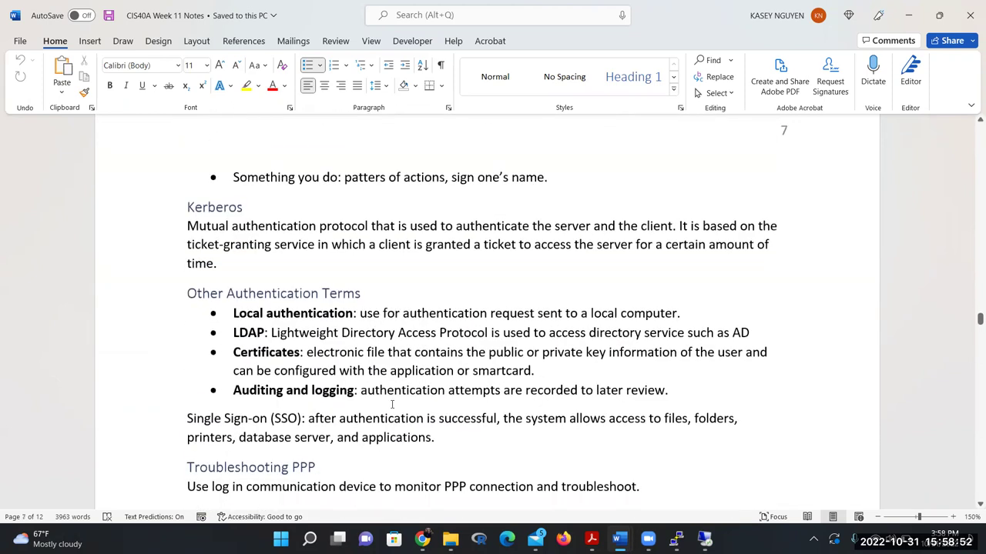
scroll(391, 405, "down", 3)
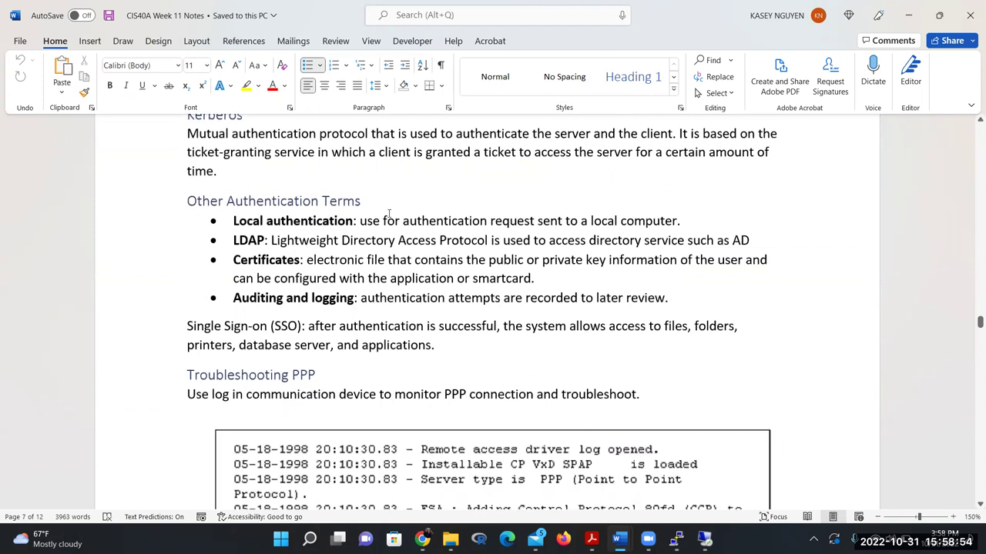
left_click(331, 259)
left_click(618, 539)
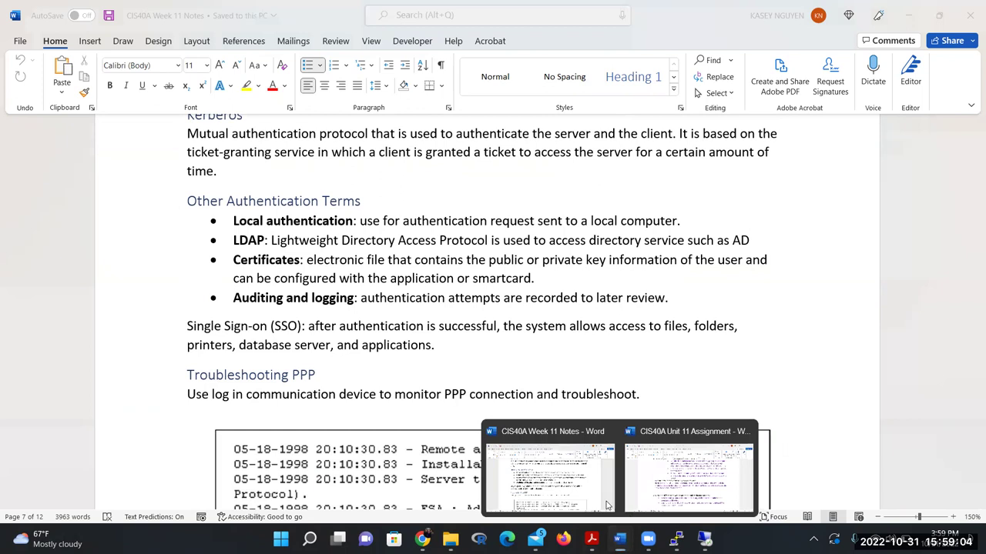
Open the Unit 11 Assignment at questions 12–14, placing the cursor after the last requirement, then above question 13
left_click(691, 475)
scroll(523, 347, "down", 5)
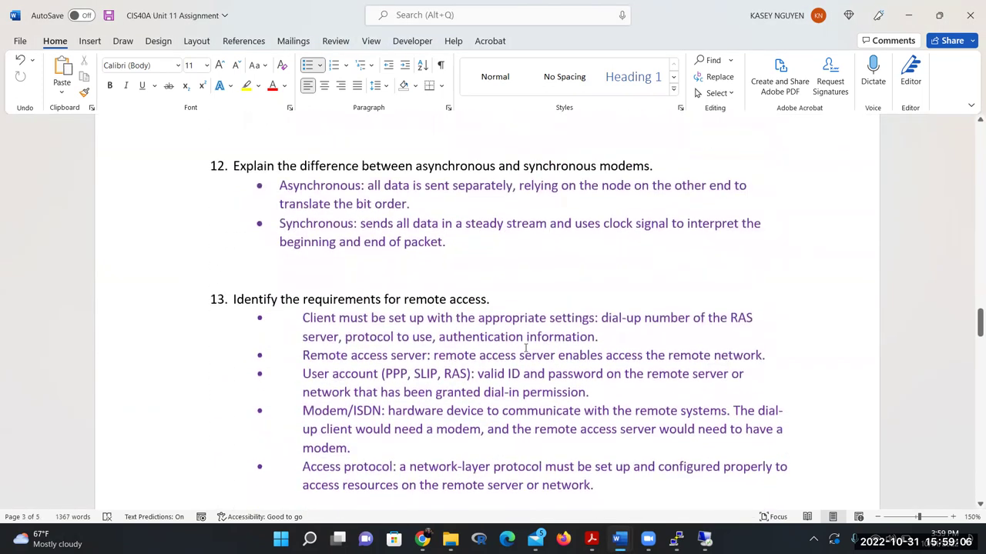
scroll(525, 347, "up", 1)
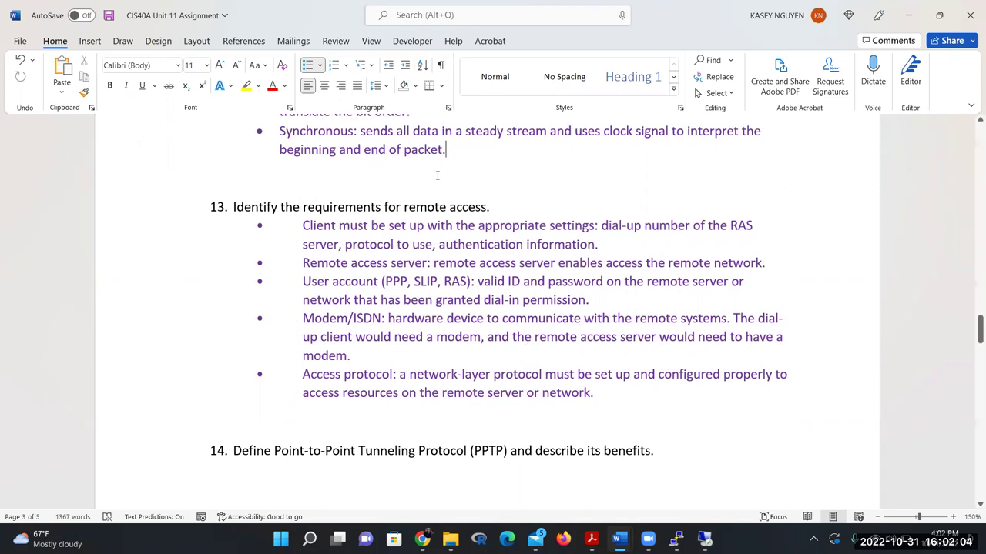
left_click(631, 405)
scroll(648, 364, "down", 1)
scroll(647, 365, "up", 1)
left_click(265, 179)
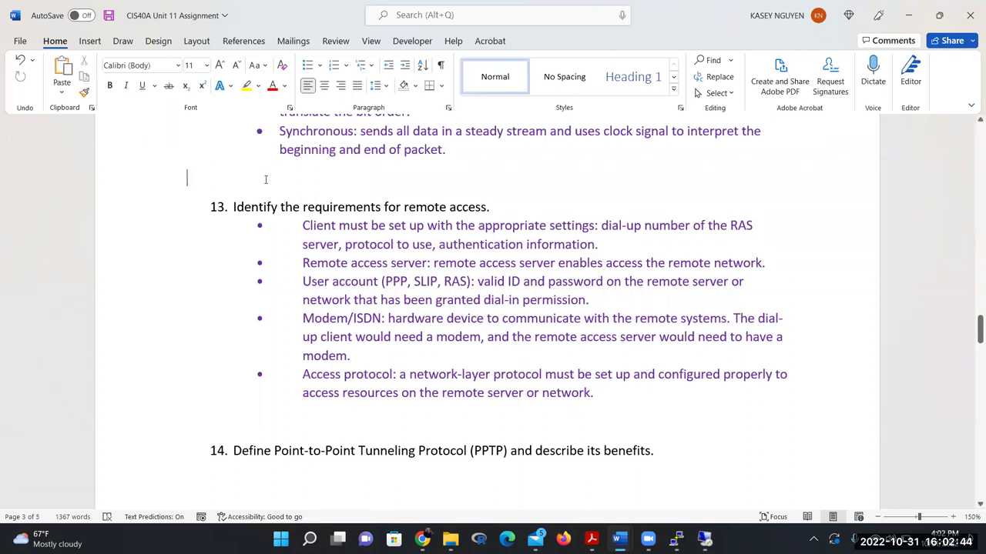
Add blank lines above question 13 to push it onto the next page
key("Return")
key("Return")
key("Return")
key("Return")
key("Return")
key("Return")
key("Return")
key("Return")
key("Return")
key("Return")
key("Return")
key("Return")
key("Return")
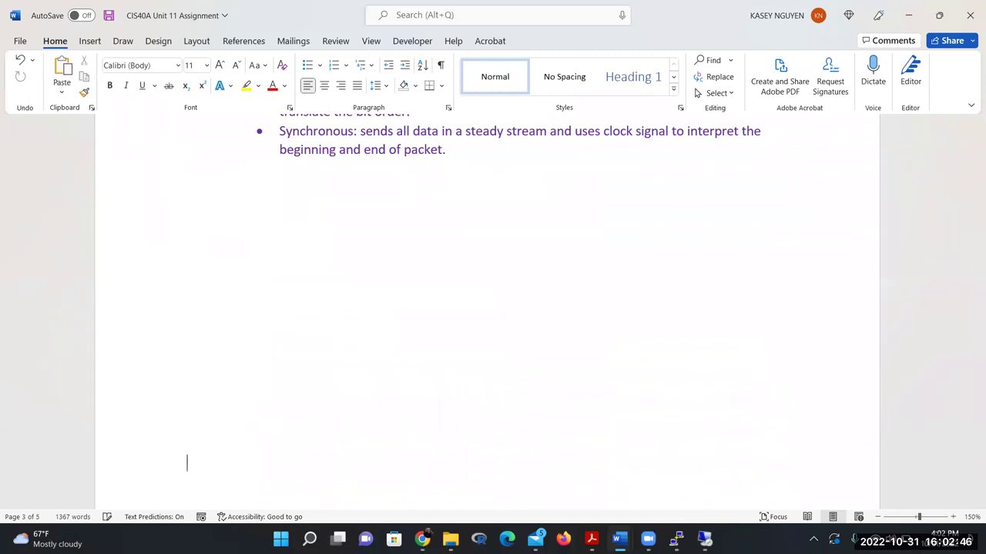
scroll(277, 162, "down", 3)
scroll(295, 135, "down", 3)
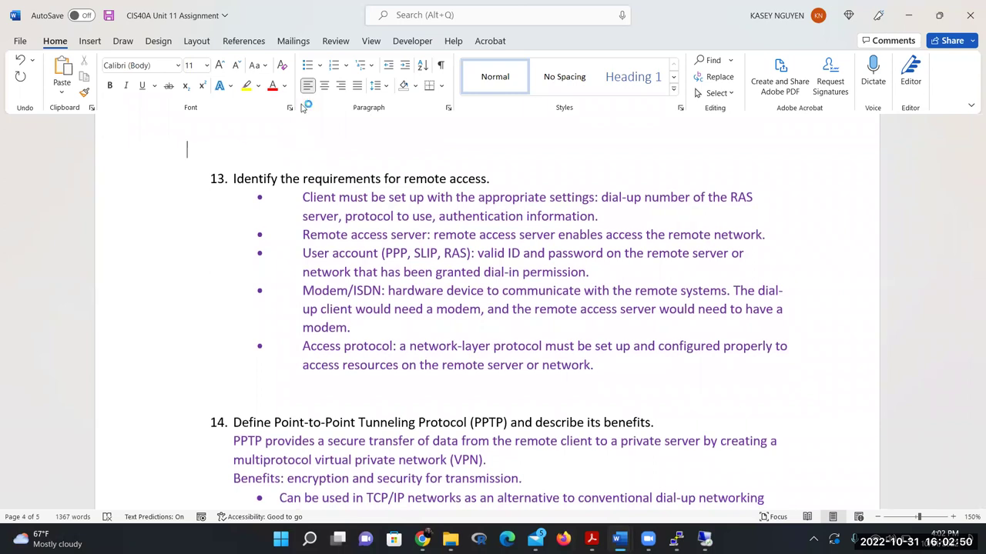
left_click(89, 41)
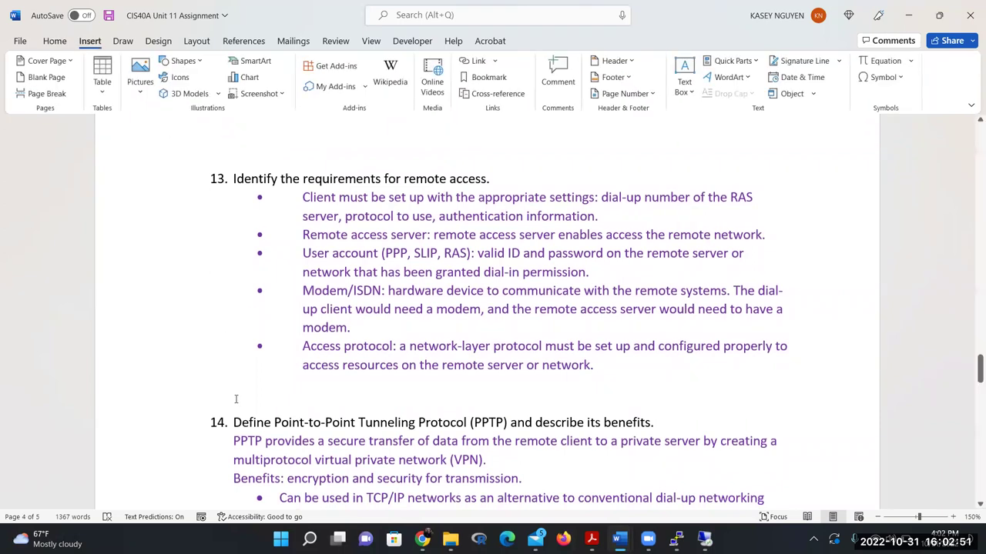
Delete the empty lines between question 13's answer and question 14
scroll(306, 346, "down", 2)
scroll(306, 347, "up", 1)
left_click(306, 347)
key("BackSpace")
key("BackSpace")
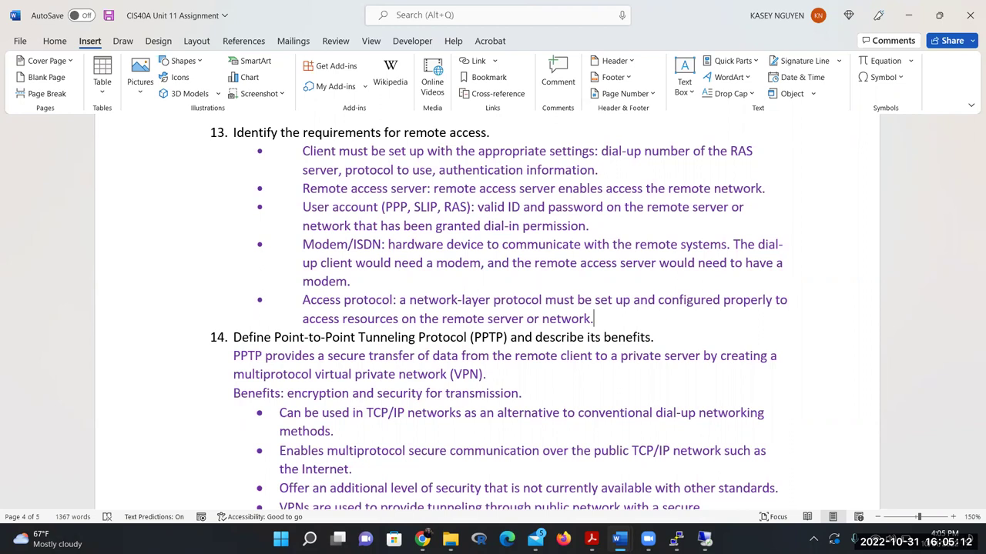
scroll(311, 311, "down", 3)
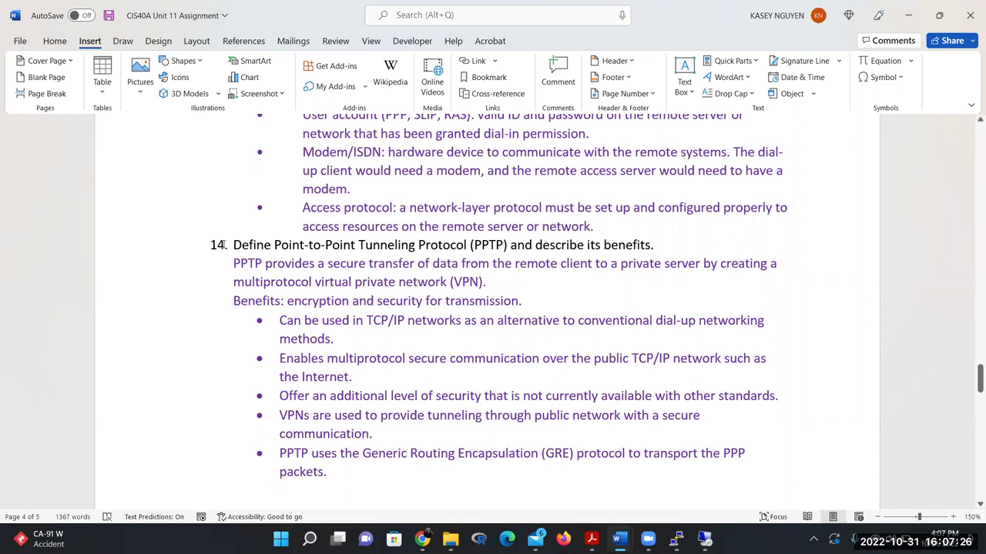
scroll(240, 304, "down", 3)
scroll(242, 305, "up", 3)
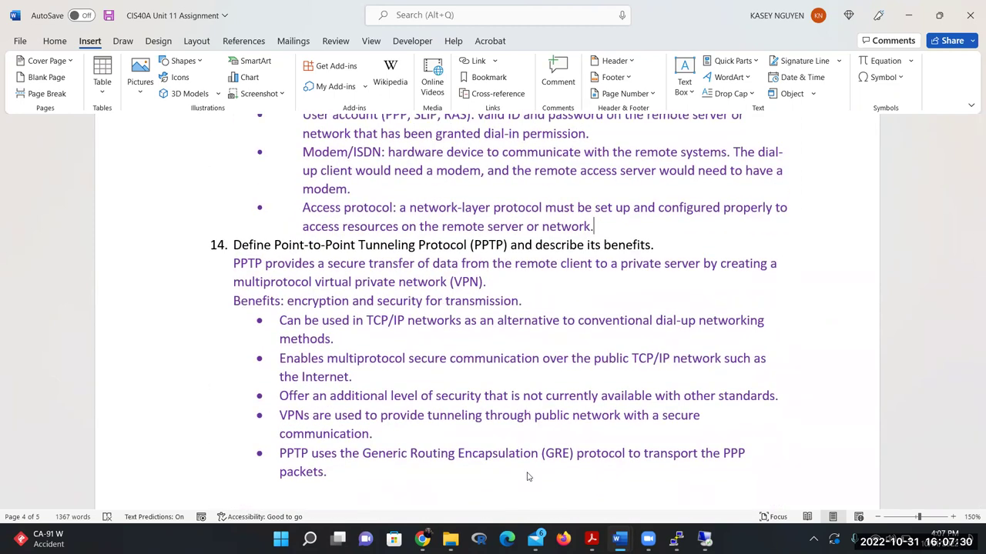
Switch to the Week 11 Notes and highlight the line about setting up a VPN client
mouse_move(618, 539)
left_click(647, 524)
scroll(465, 358, "down", 8)
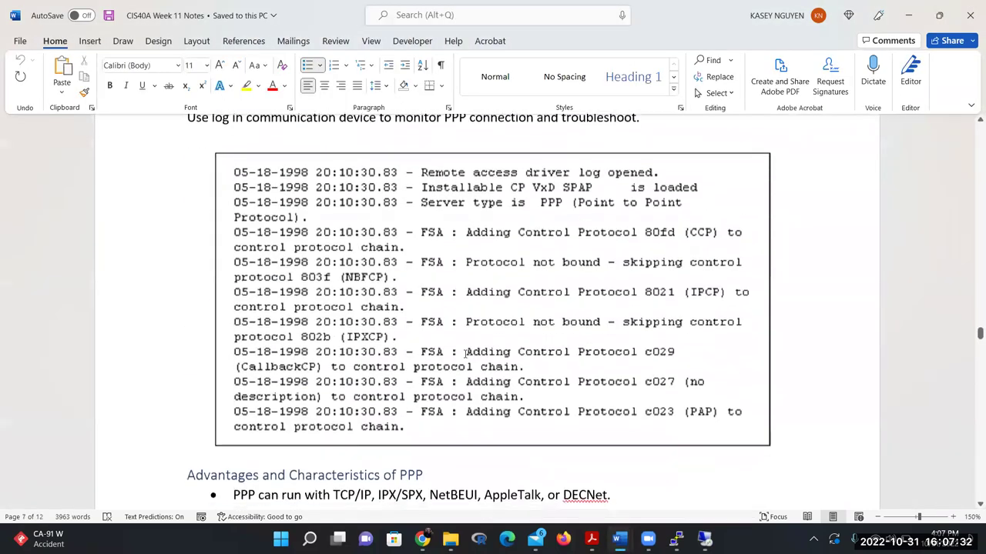
scroll(466, 354, "down", 10)
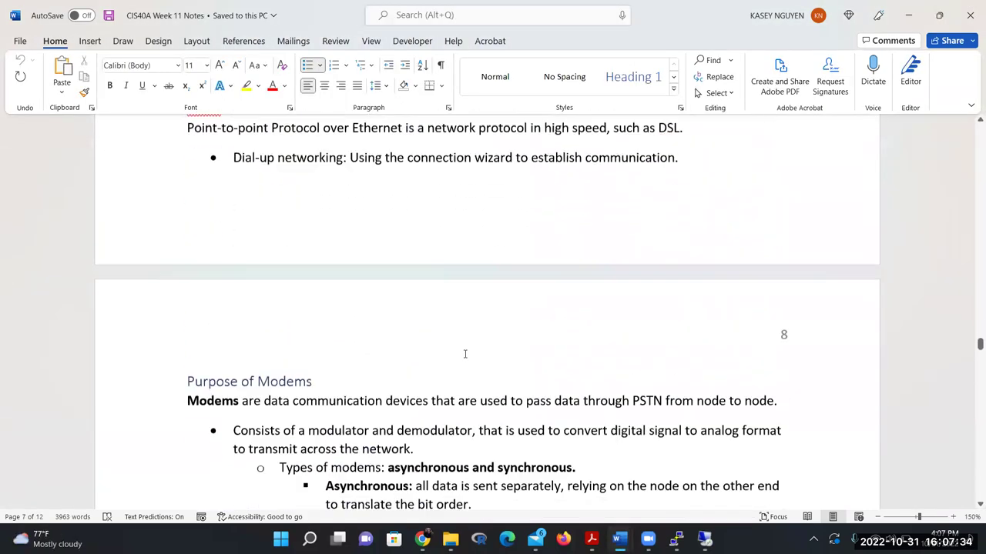
scroll(465, 354, "down", 5)
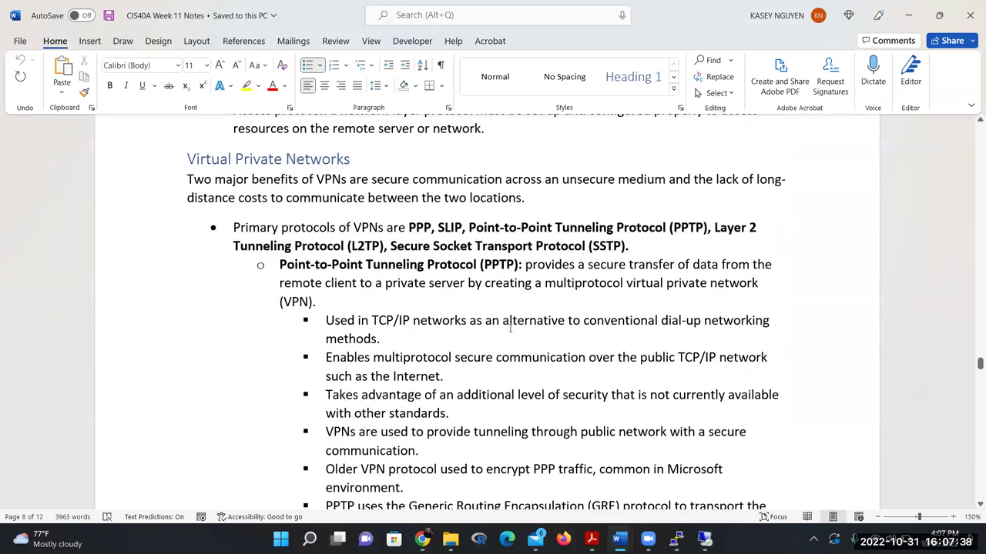
scroll(500, 297, "down", 3)
scroll(638, 244, "up", 3)
scroll(505, 409, "down", 12)
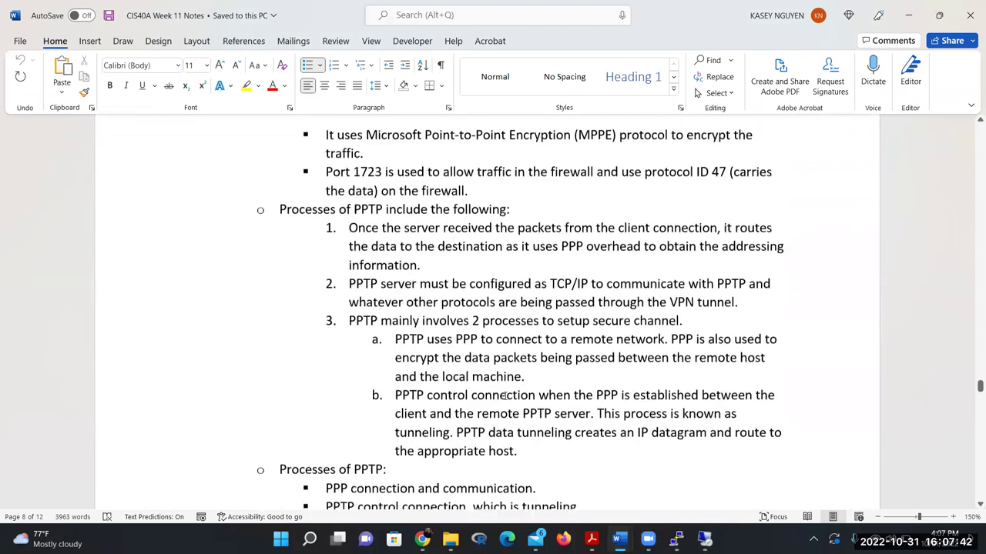
scroll(505, 396, "down", 8)
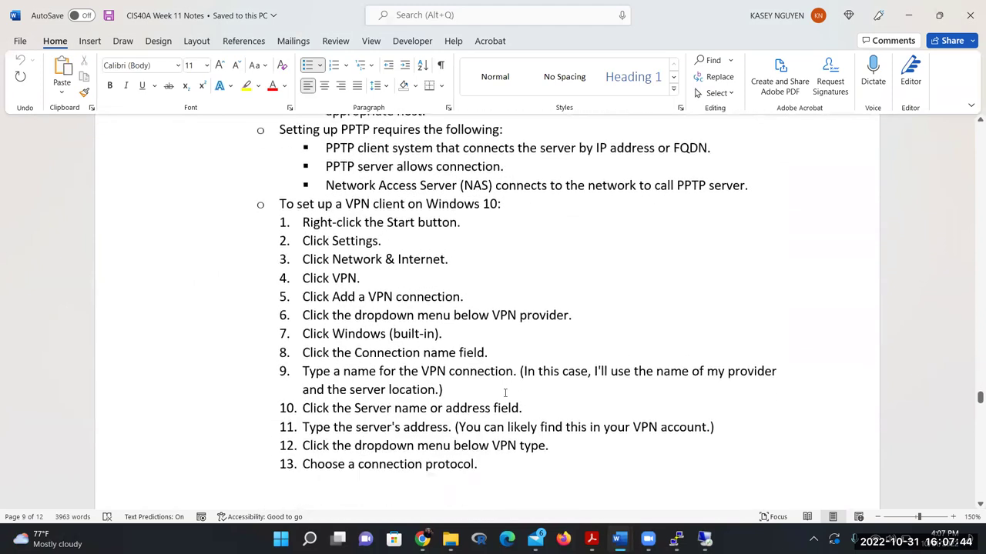
scroll(505, 394, "up", 3)
left_click_drag(508, 281, 254, 285)
left_click(403, 318)
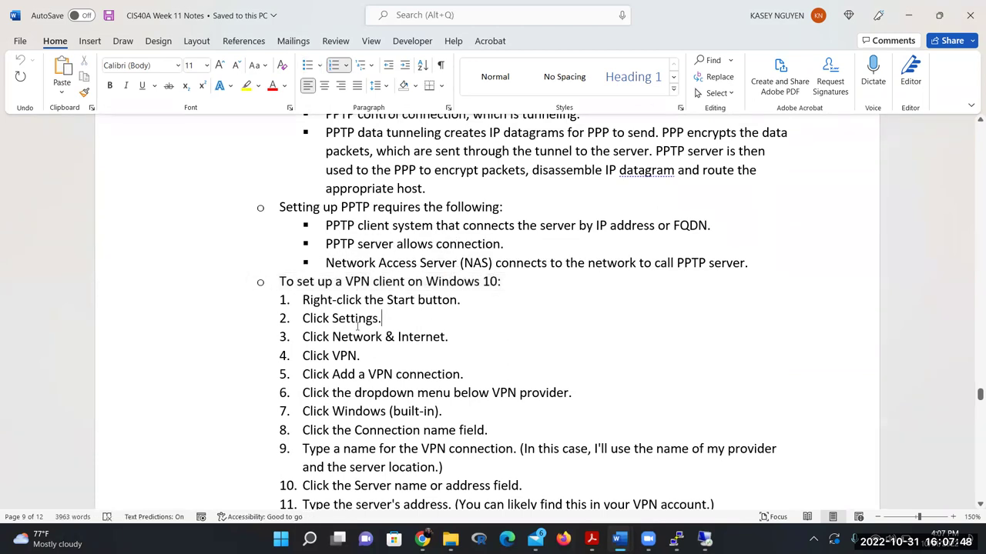
Highlight the server-address step, then continue to the Other VPN Tunneling Protocols heading on page 10
scroll(418, 422, "down", 3)
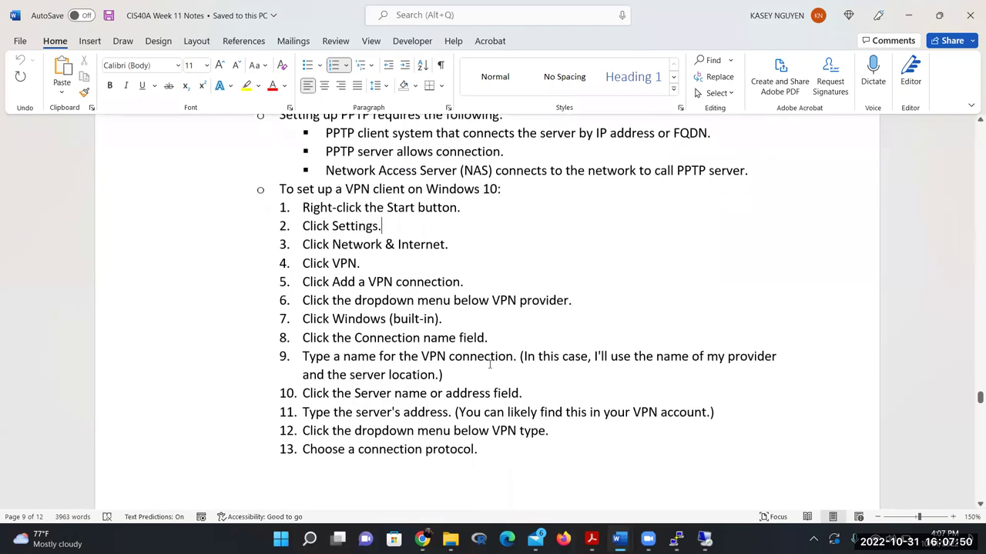
scroll(471, 401, "down", 3)
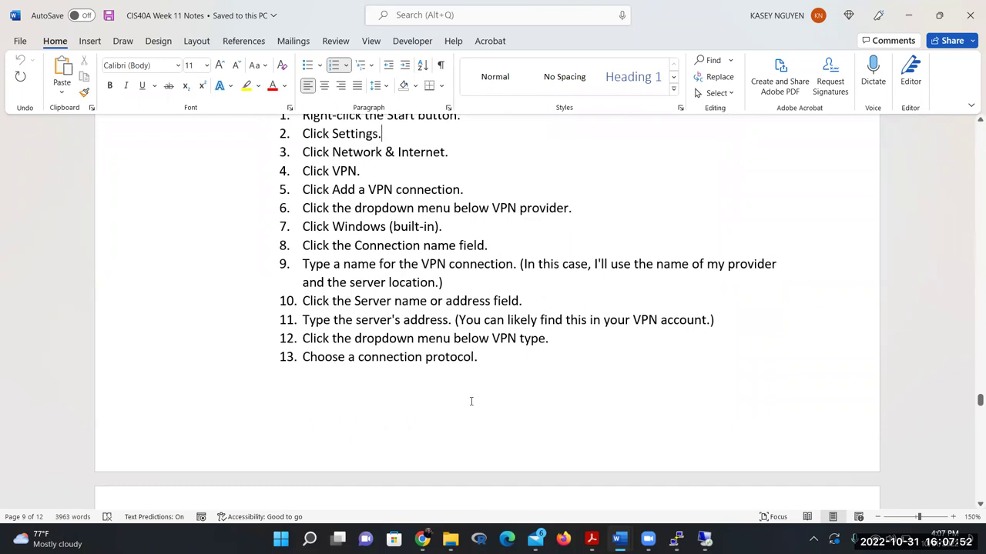
left_click_drag(301, 320, 467, 313)
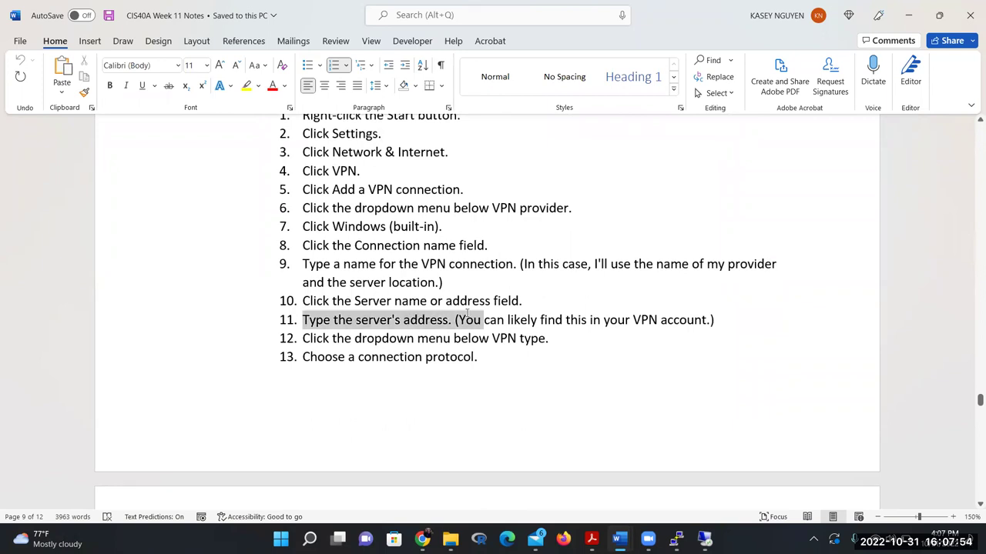
left_click(570, 335)
scroll(460, 410, "down", 5)
scroll(461, 406, "down", 3)
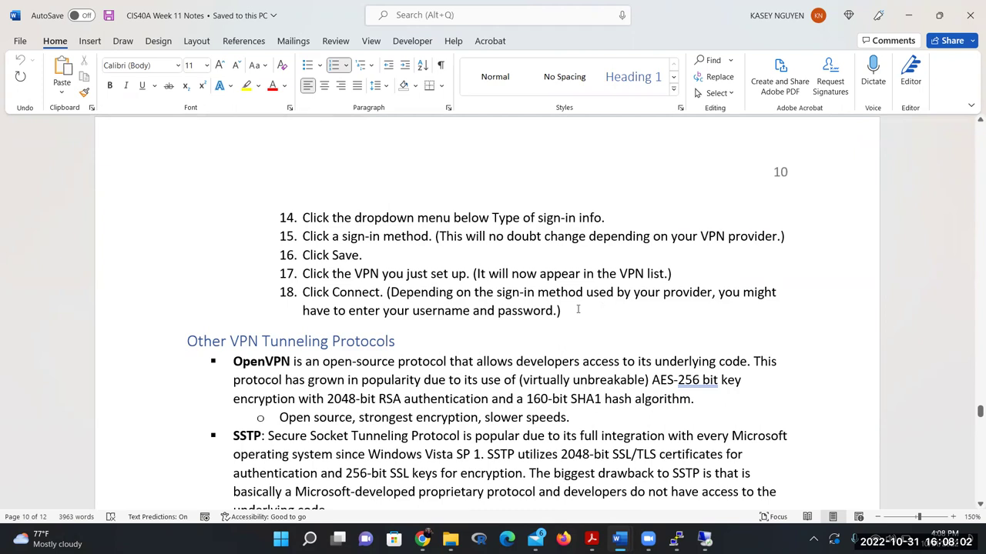
scroll(414, 209, "up", 6)
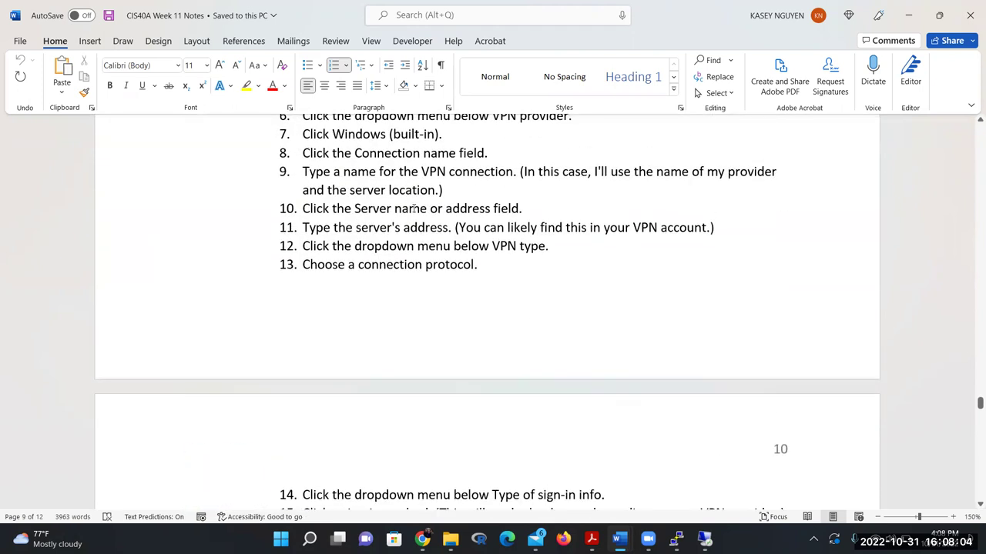
scroll(517, 336, "down", 2)
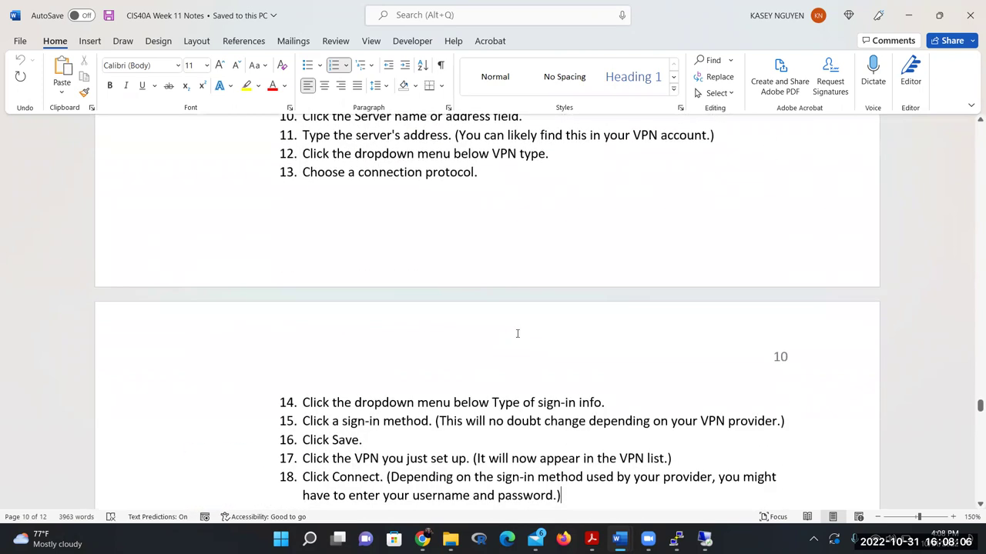
scroll(517, 333, "down", 2)
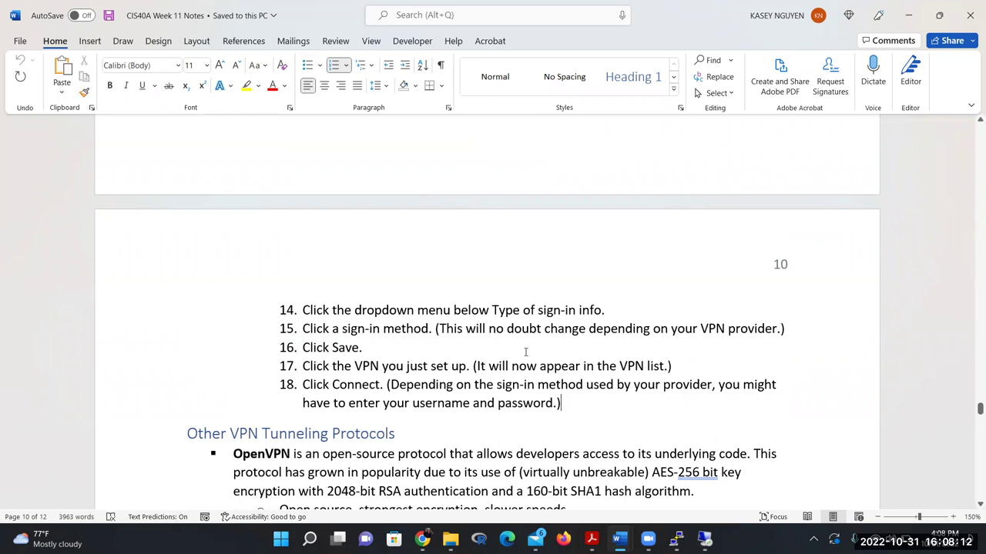
scroll(514, 353, "down", 5)
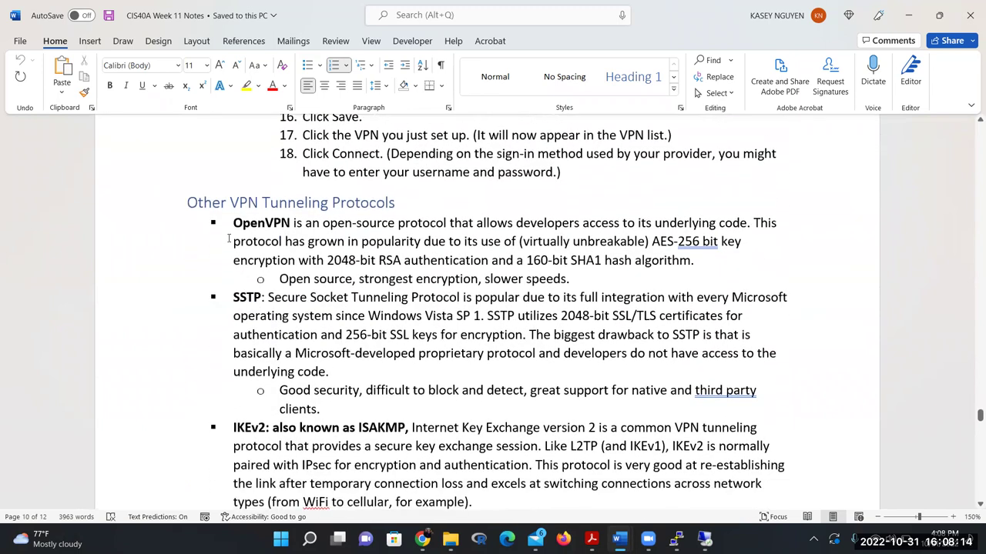
left_click(296, 223)
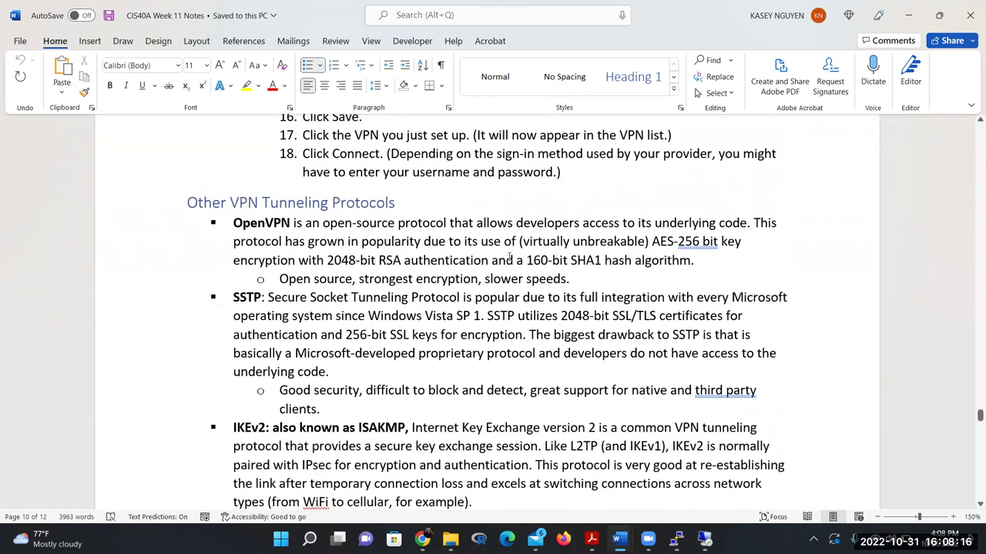
left_click(231, 222, "shift")
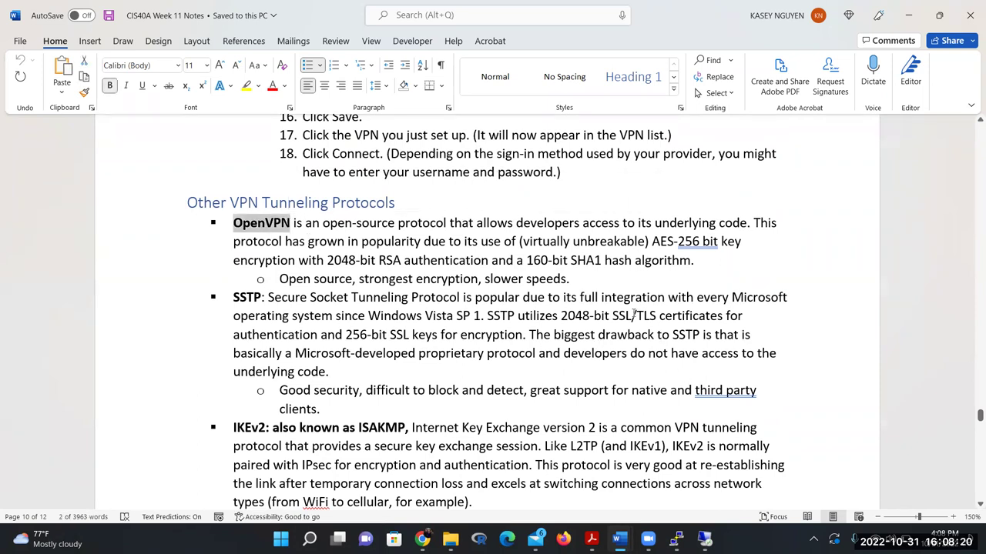
left_click(409, 243)
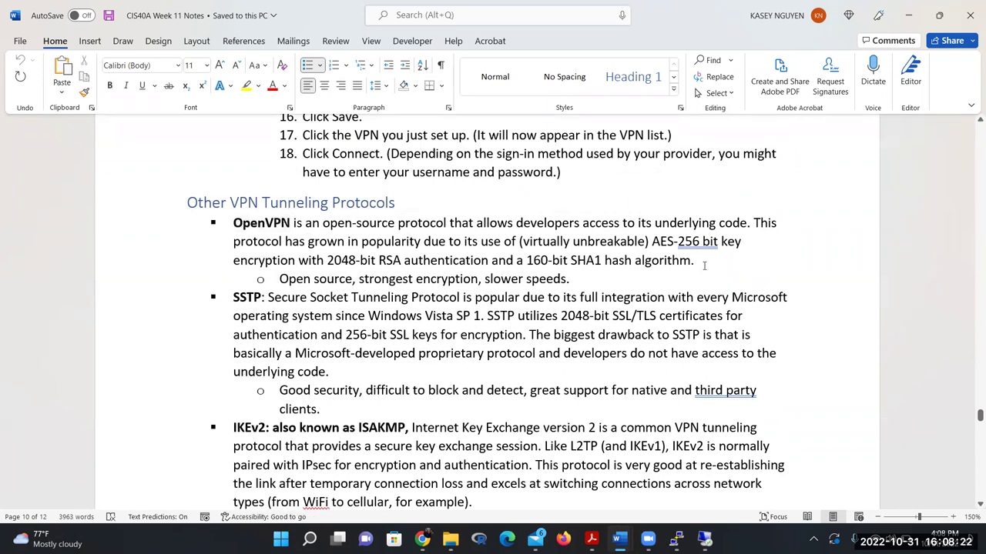
left_click_drag(653, 243, 742, 244)
left_click(739, 260)
left_click_drag(678, 241, 742, 243)
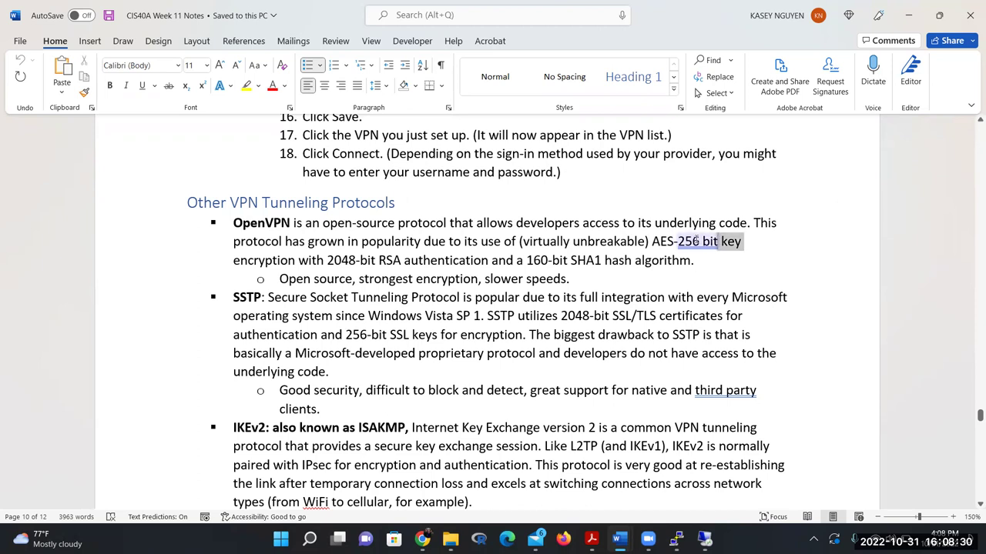
left_click_drag(327, 261, 402, 261)
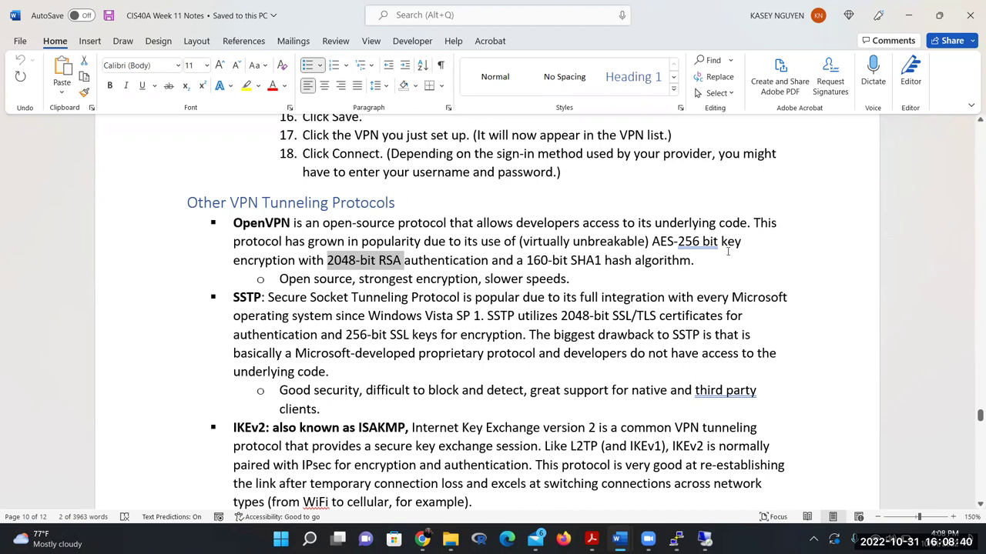
left_click(376, 261)
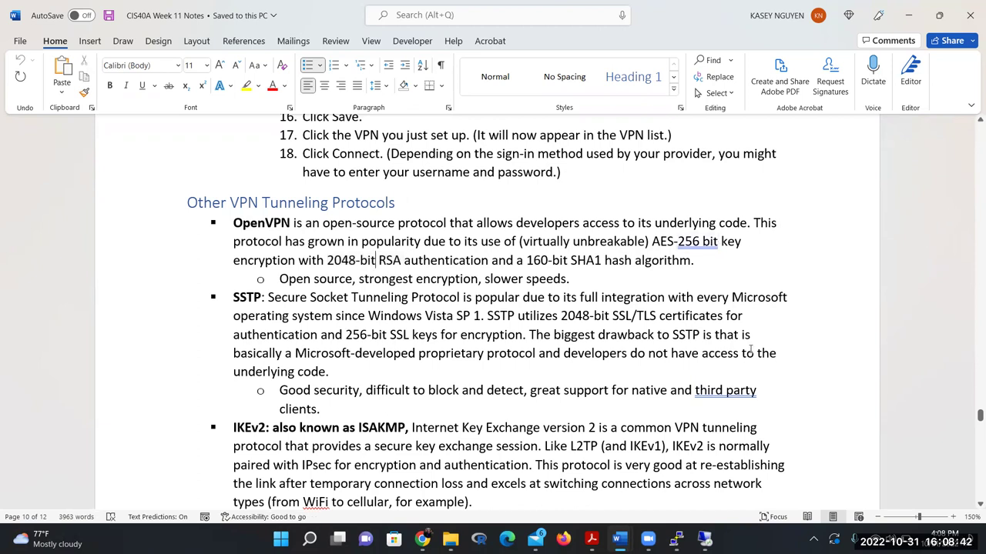
left_click_drag(377, 260, 408, 262)
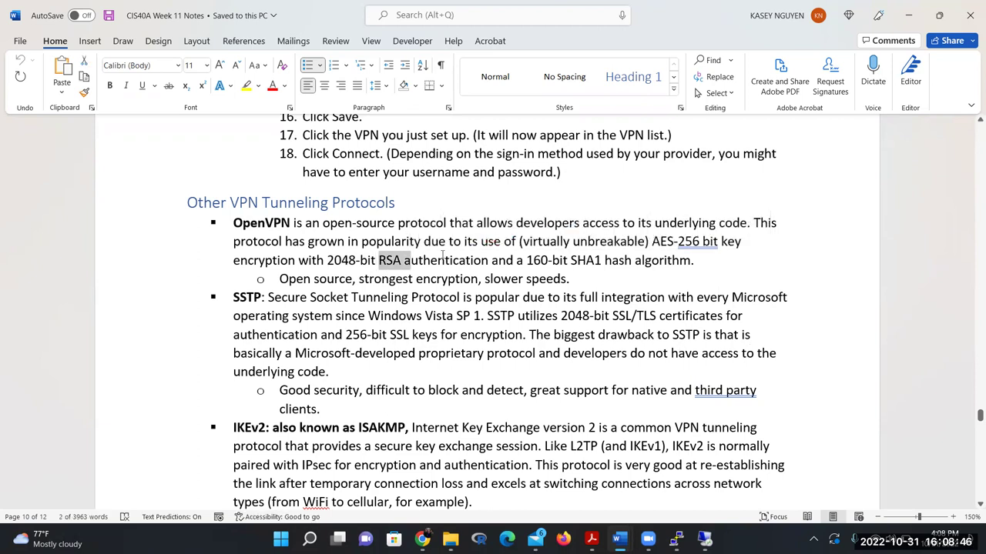
left_click(404, 262)
left_click_drag(488, 261, 316, 261)
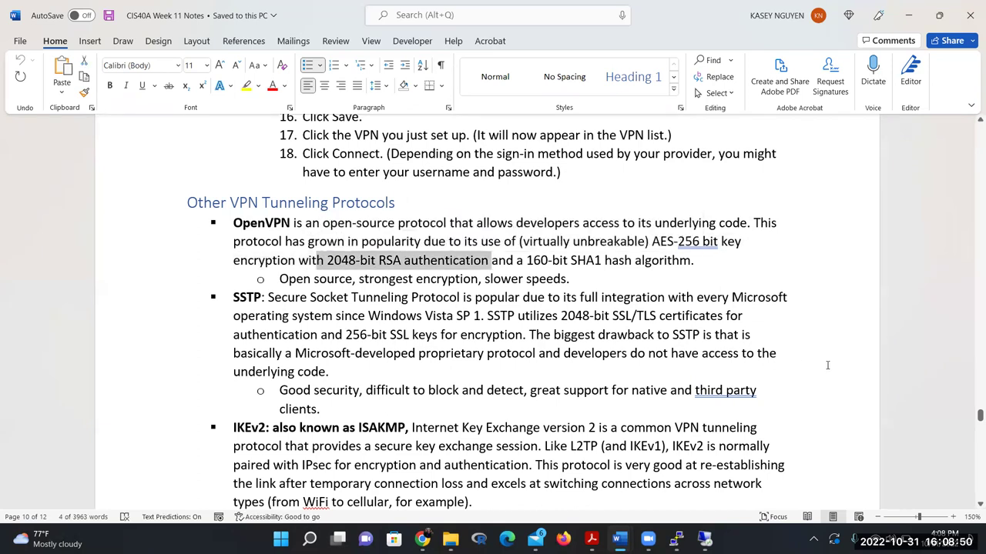
left_click_drag(695, 262, 553, 266)
left_click(731, 269)
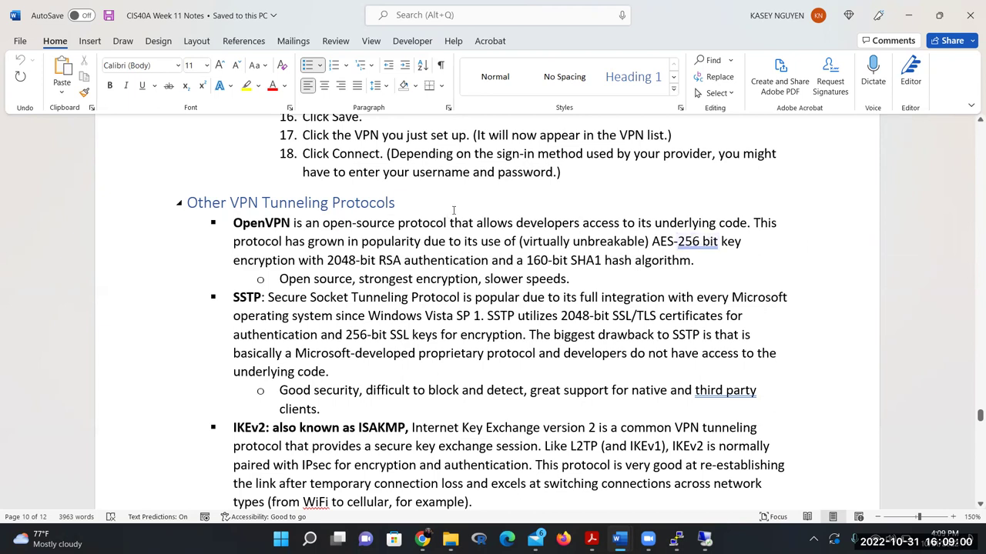
left_click(291, 223)
left_click(750, 253)
left_click_drag(278, 279, 484, 280)
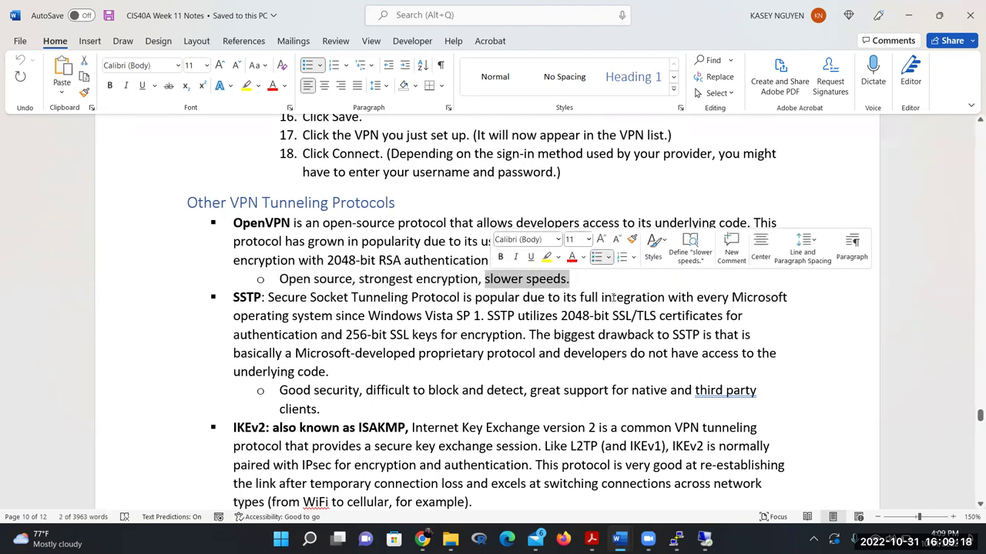
key("Right")
left_click_drag(708, 262, 652, 241)
left_click(743, 272)
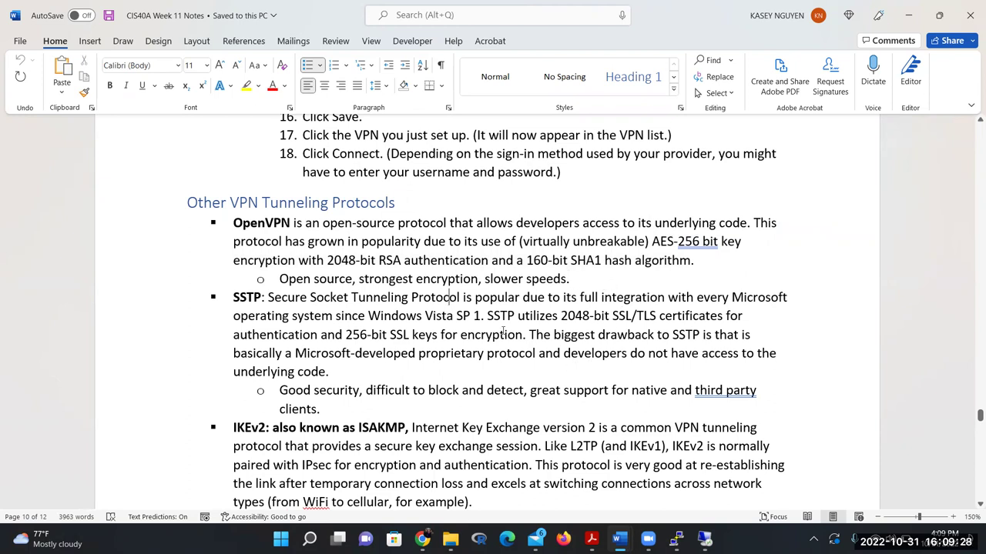
scroll(449, 299, "down", 1)
left_click_drag(601, 268, 747, 271)
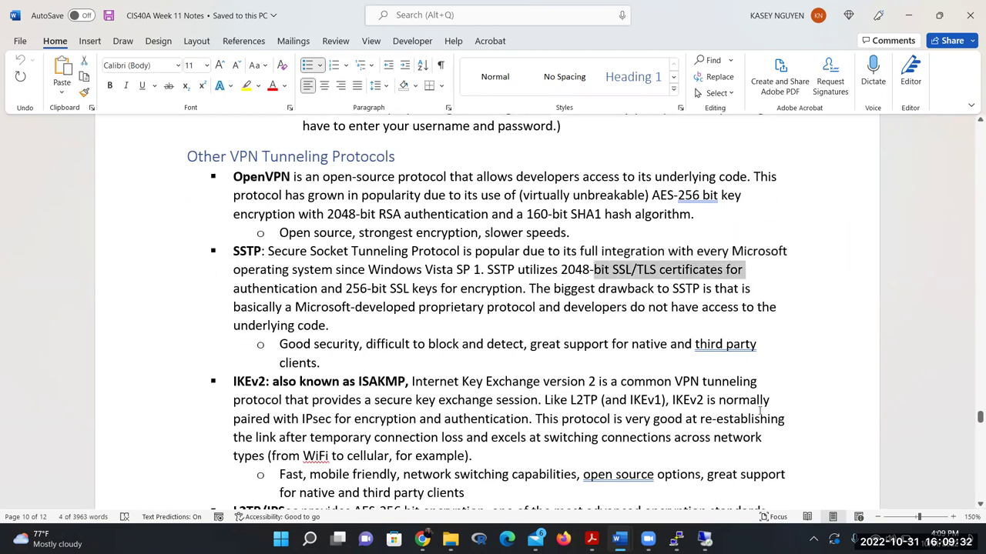
left_click(458, 269)
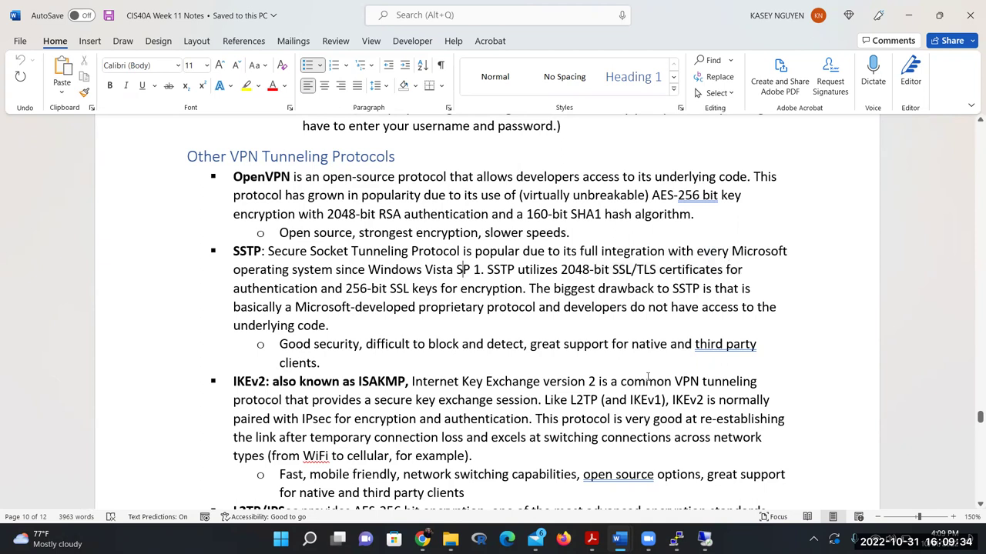
left_click(363, 321)
left_click_drag(347, 289, 502, 297)
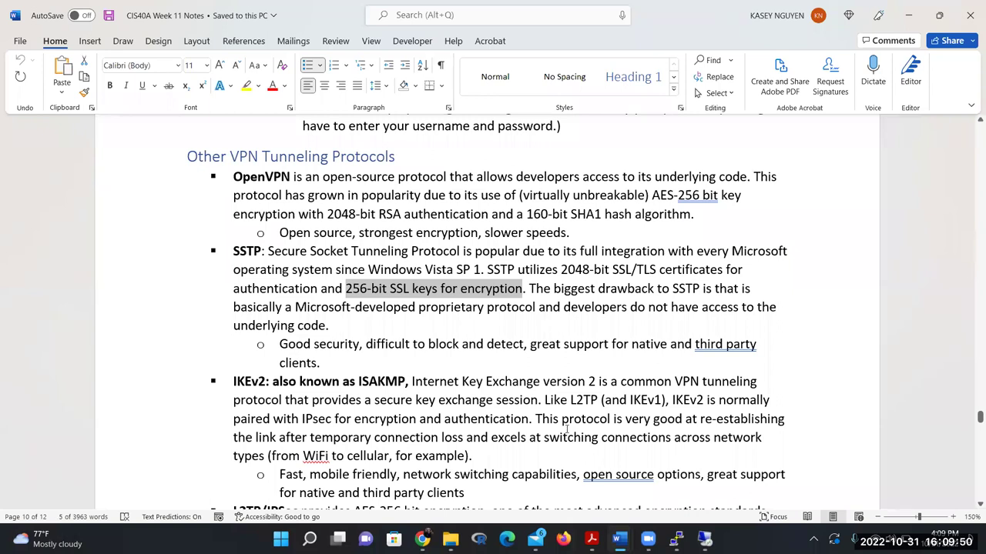
left_click(331, 325)
scroll(414, 429, "down", 3)
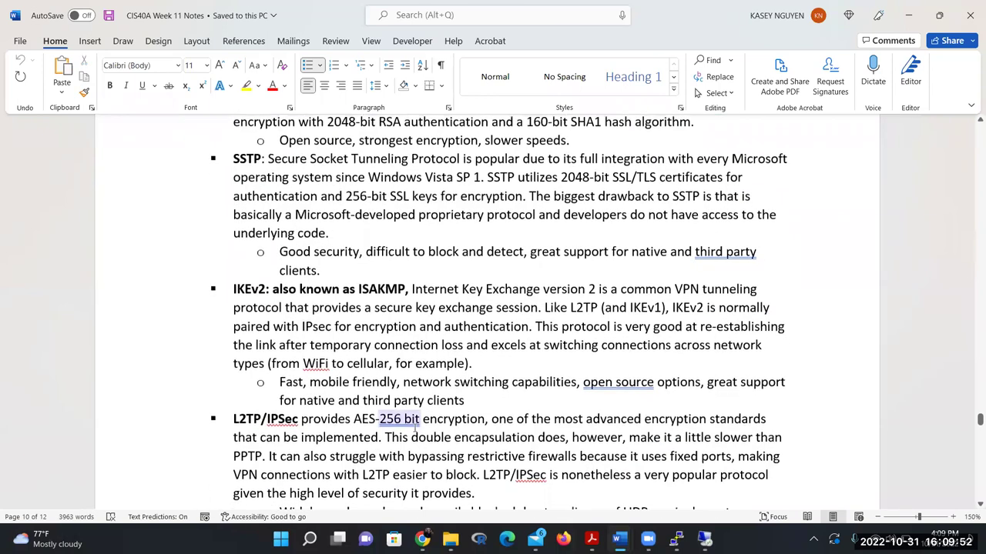
left_click_drag(232, 197, 264, 197)
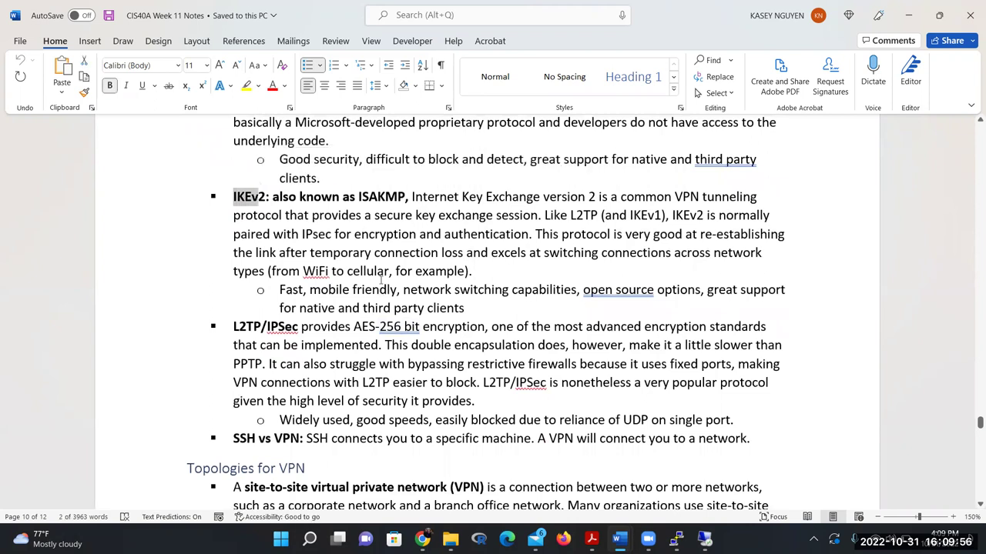
left_click(314, 200)
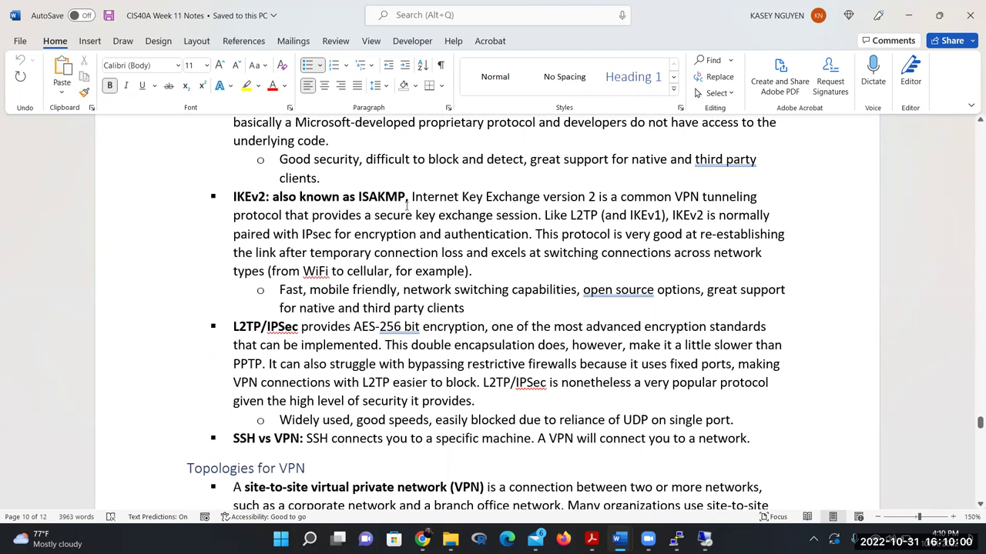
left_click_drag(412, 197, 613, 197)
left_click(601, 217)
left_click_drag(509, 268, 271, 258)
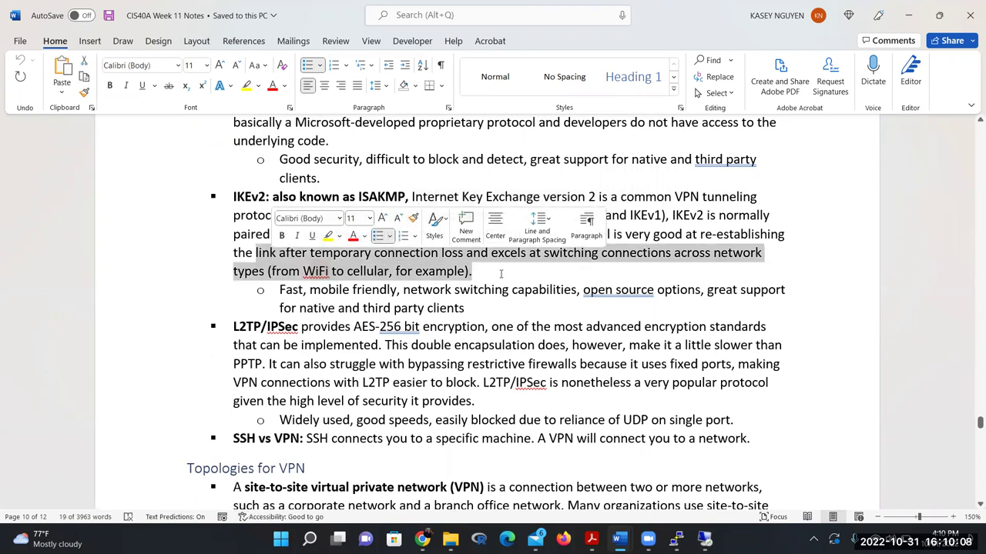
left_click(525, 266)
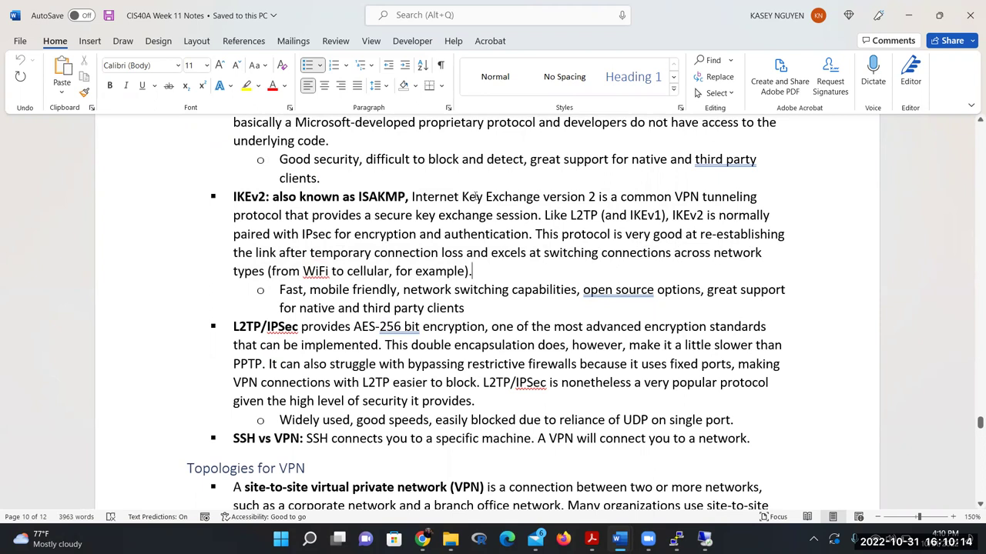
left_click(229, 198)
left_click(485, 271)
scroll(509, 393, "down", 2)
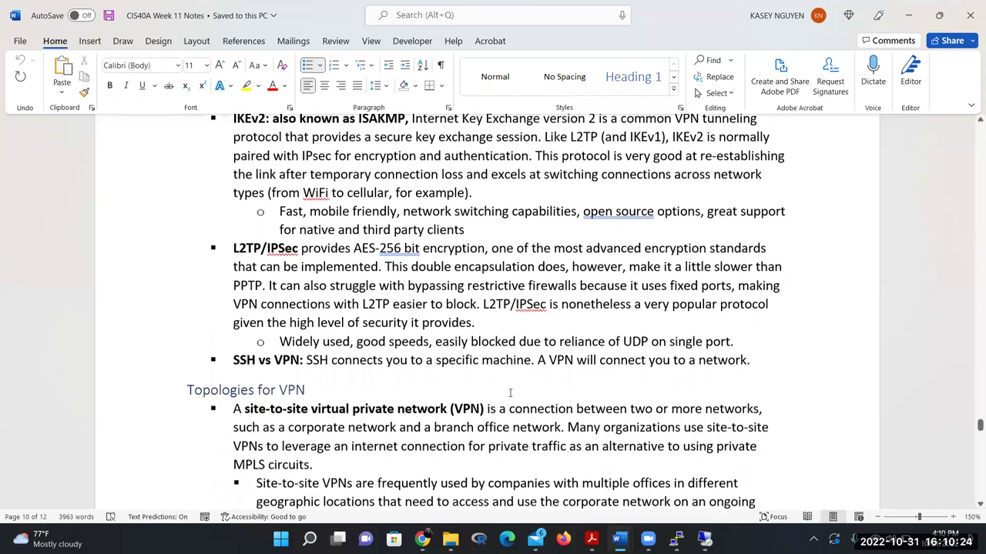
scroll(510, 393, "down", 2)
left_click(233, 188)
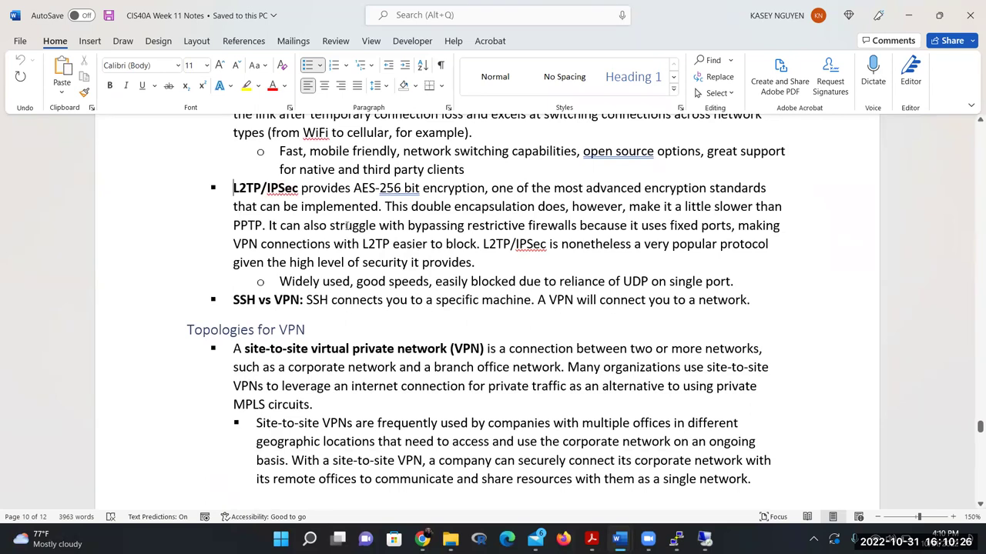
left_click(481, 264, "shift")
left_click(485, 264)
left_click_drag(412, 207, 565, 206)
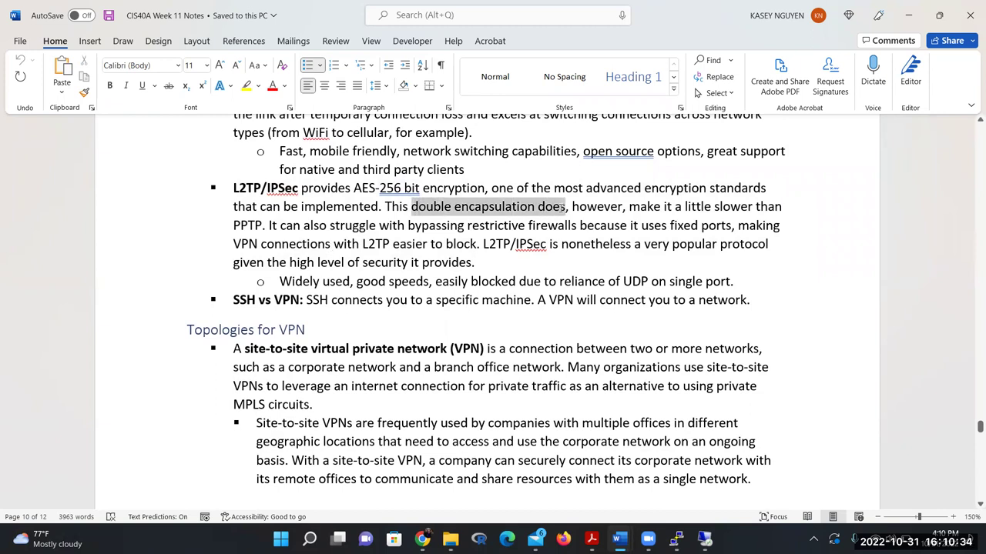
left_click(540, 275)
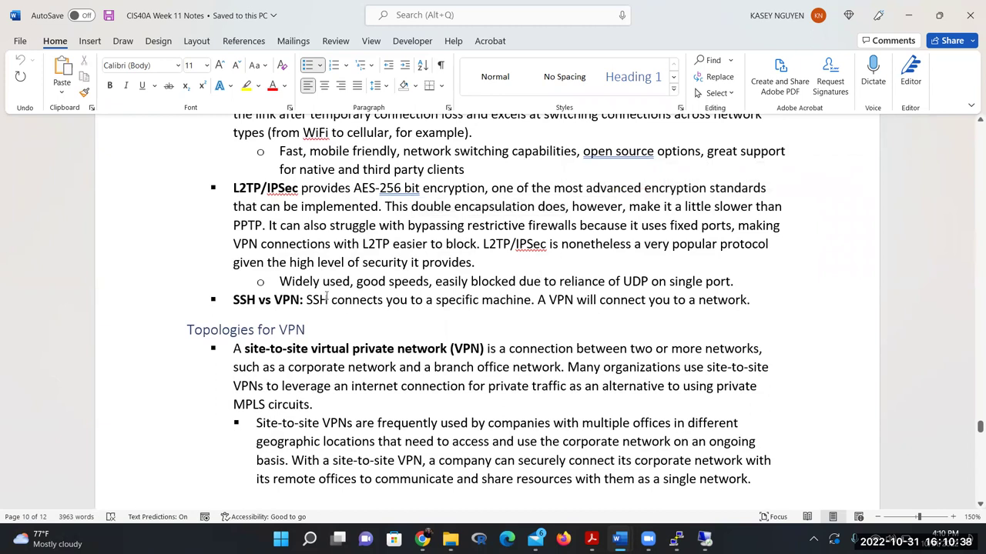
left_click_drag(323, 282, 454, 263)
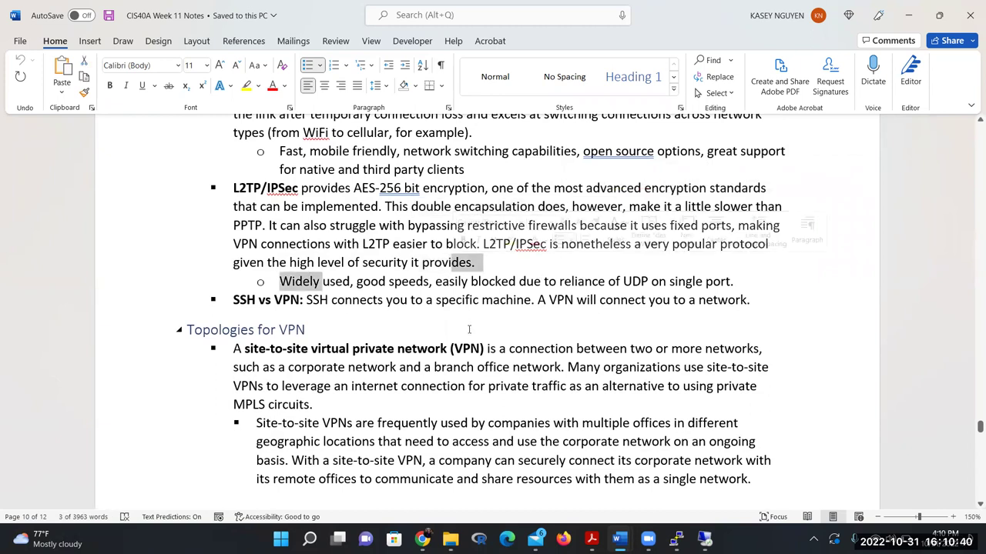
left_click_drag(356, 281, 430, 282)
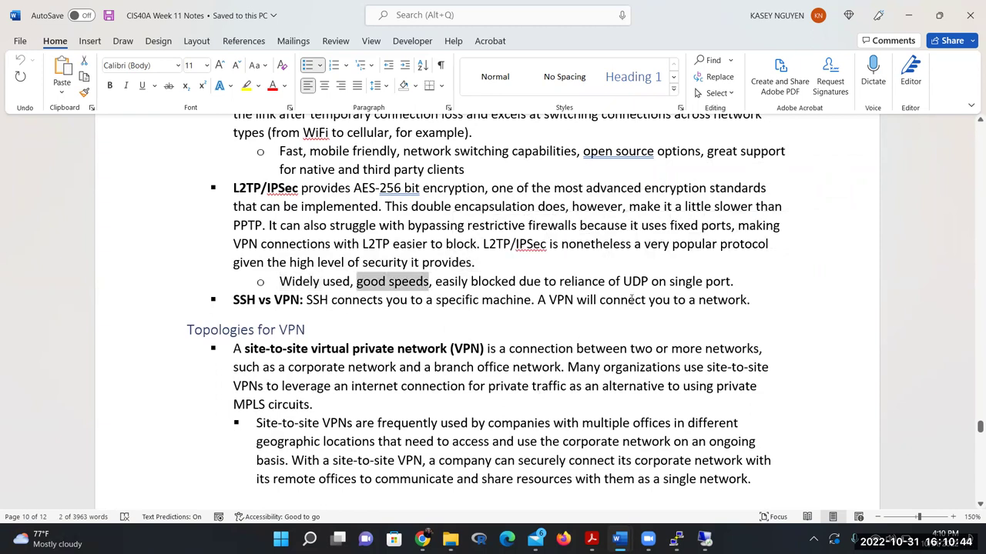
left_click_drag(470, 281, 667, 282)
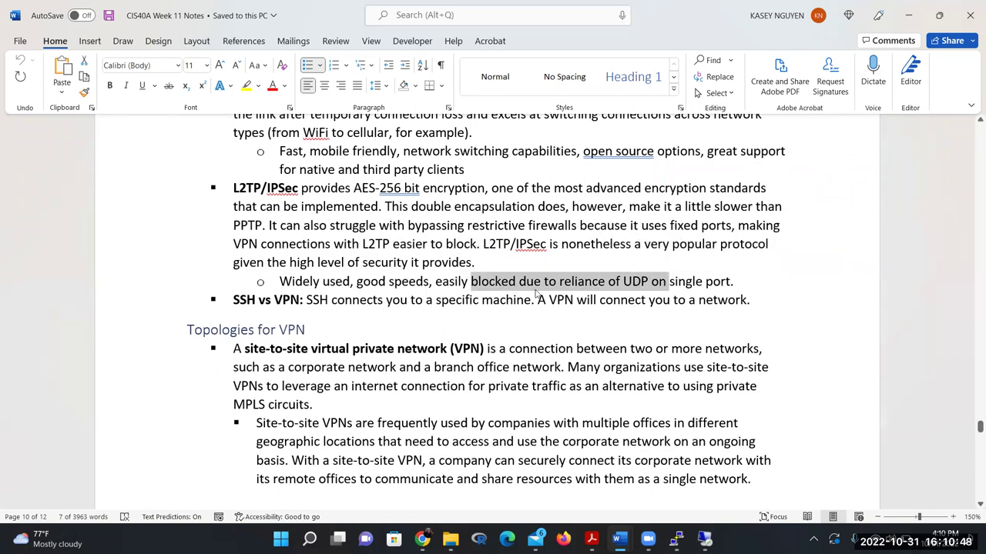
left_click(493, 262)
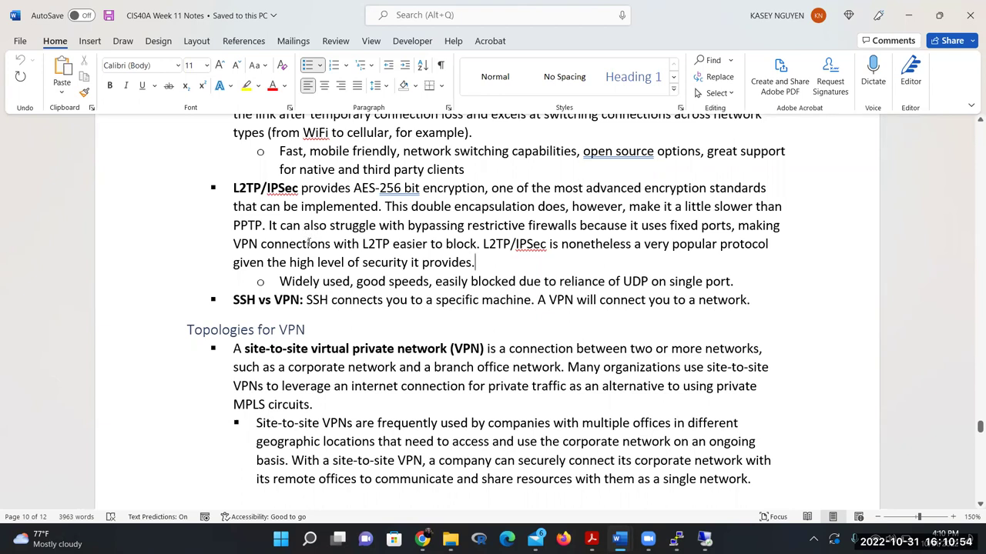
Bring the CIS40A Unit 11 Assignment forward from its taskbar preview thumbnail
left_click(313, 300)
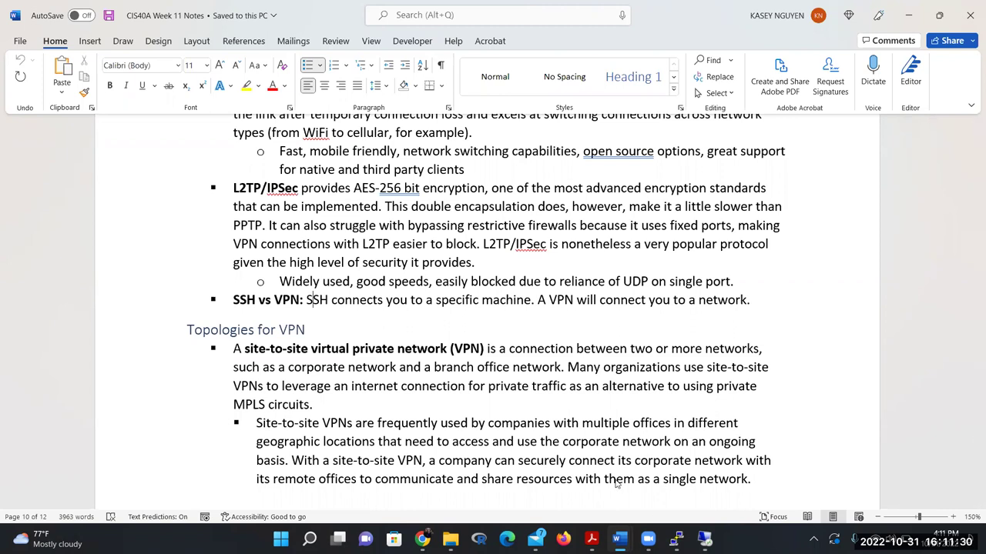
mouse_move(623, 538)
left_click(683, 422)
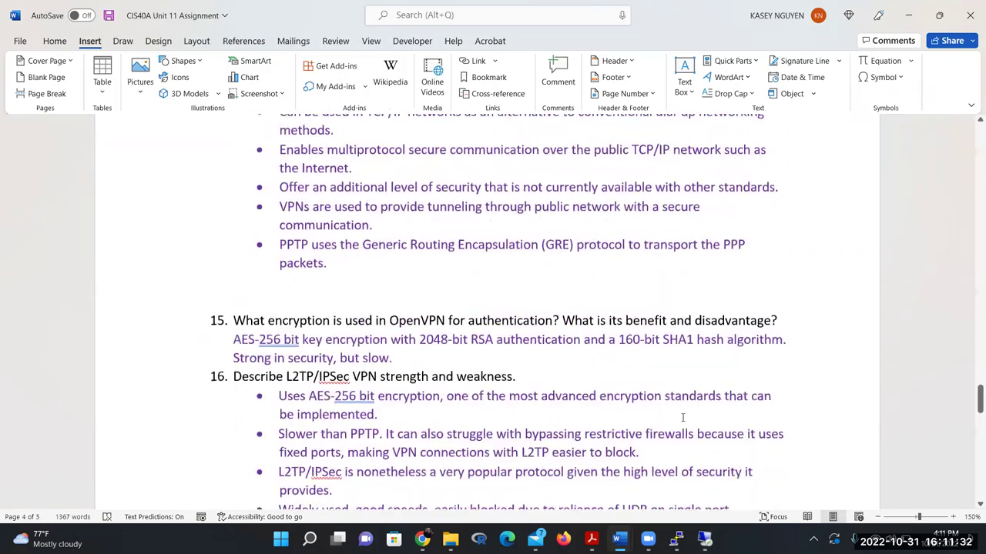
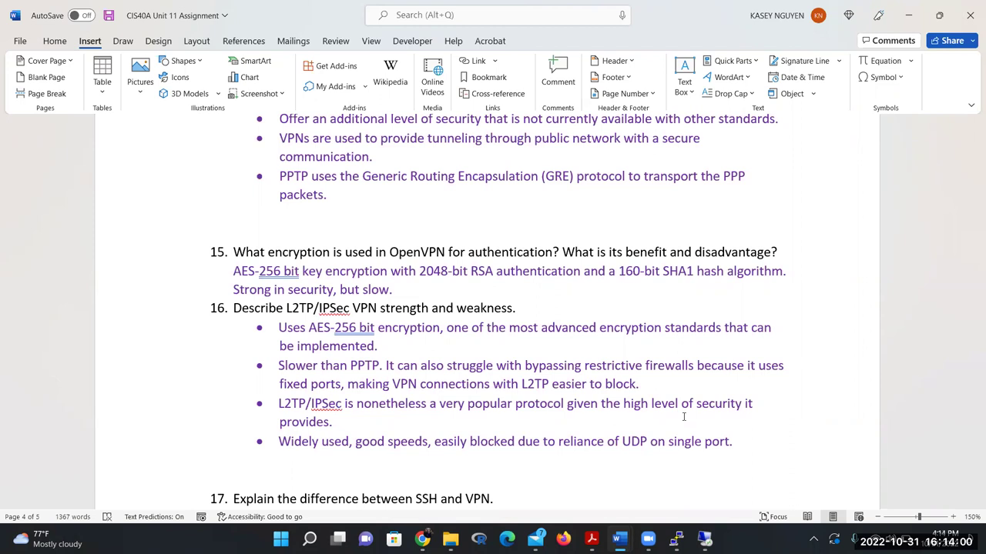
Scroll through the assignment to the question 17 and 18 answers
scroll(683, 416, "down", 3)
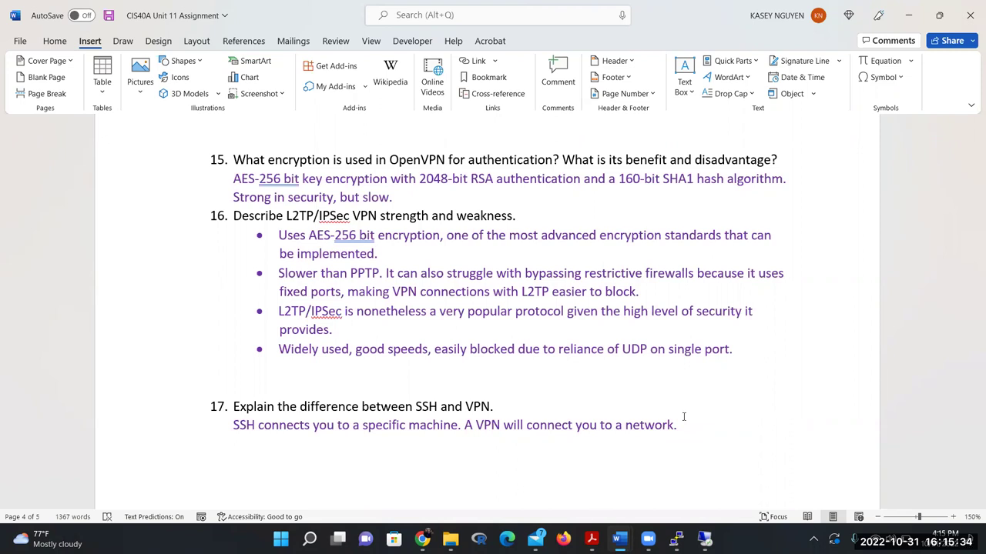
scroll(676, 419, "down", 3)
scroll(676, 418, "up", 3)
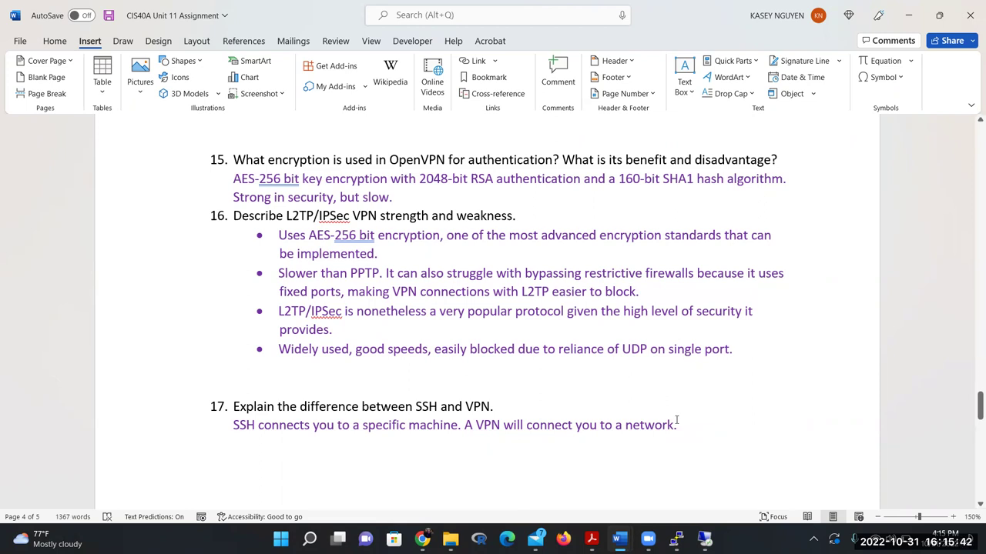
scroll(741, 407, "down", 5)
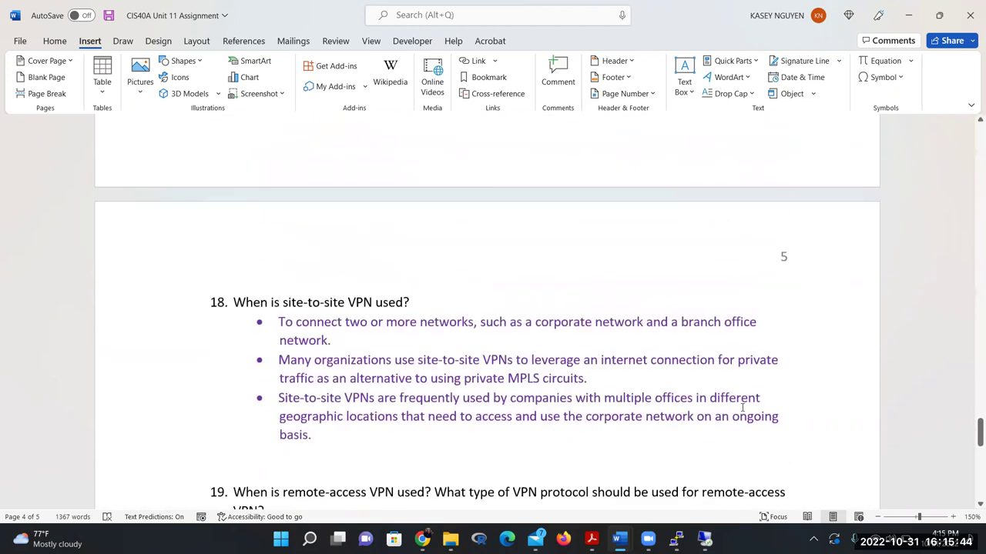
Scroll down toward question 19 on page 5
scroll(741, 407, "down", 1)
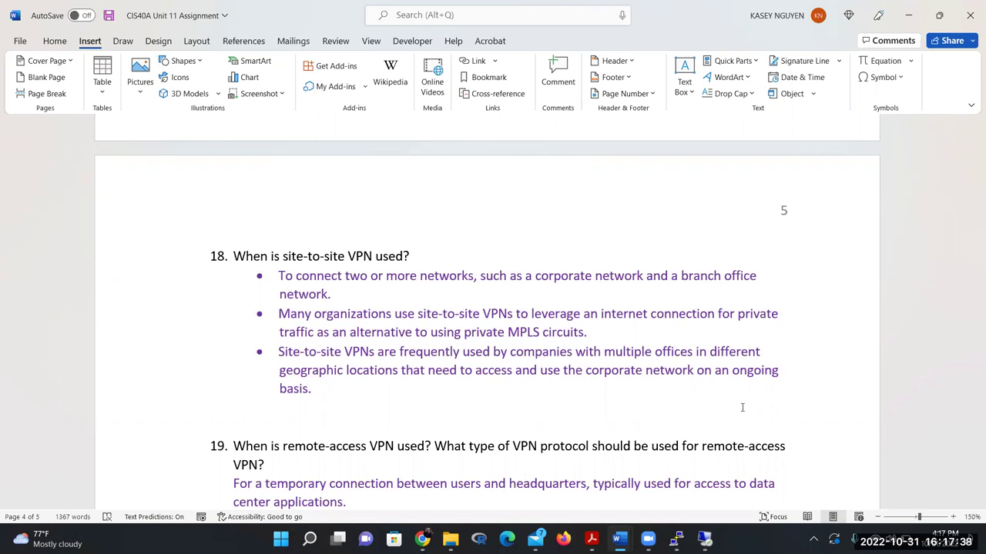
Place the insertion point below question 19, ready for its purple answer
scroll(733, 389, "down", 1)
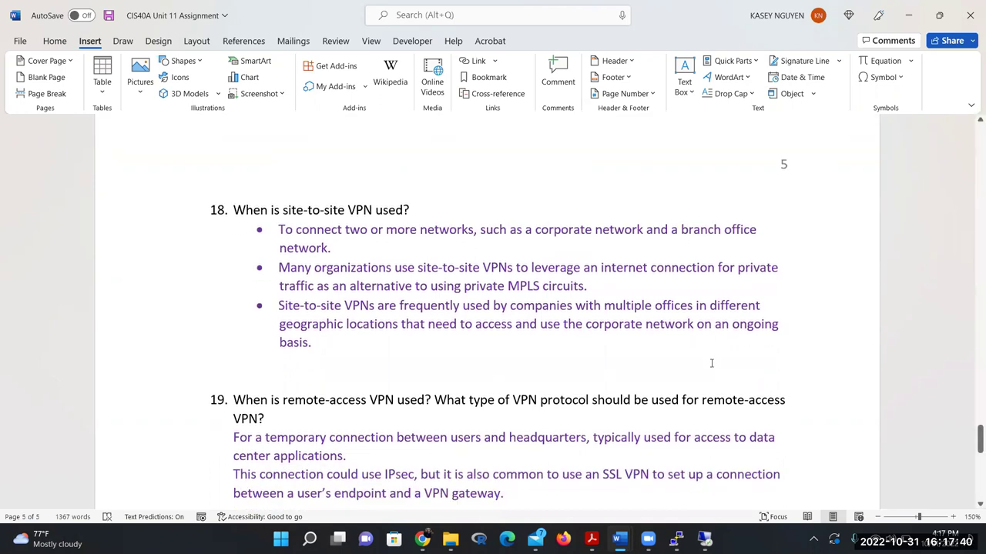
scroll(711, 363, "down", 1)
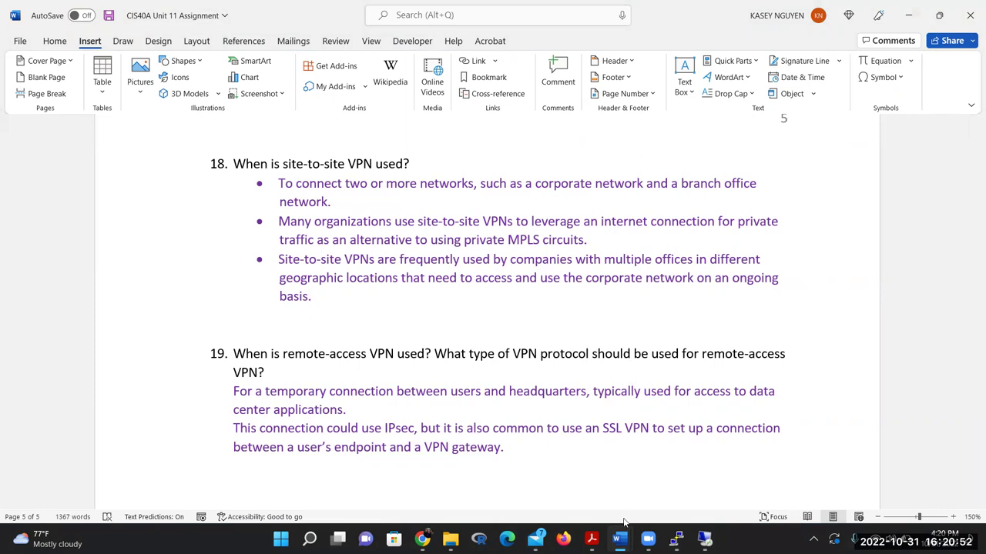
left_click(656, 465)
left_click_drag(592, 428, 666, 429)
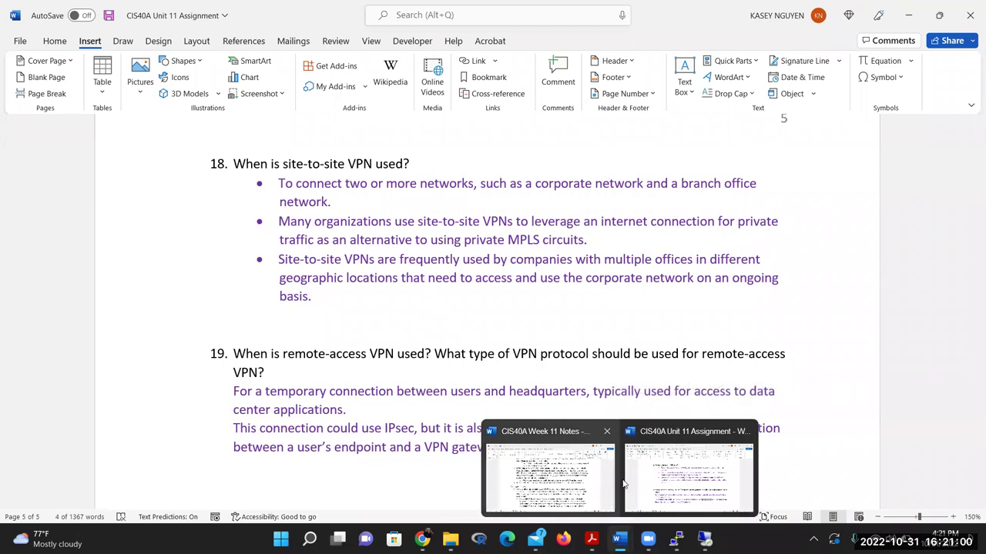
left_click(793, 409)
left_click(786, 428)
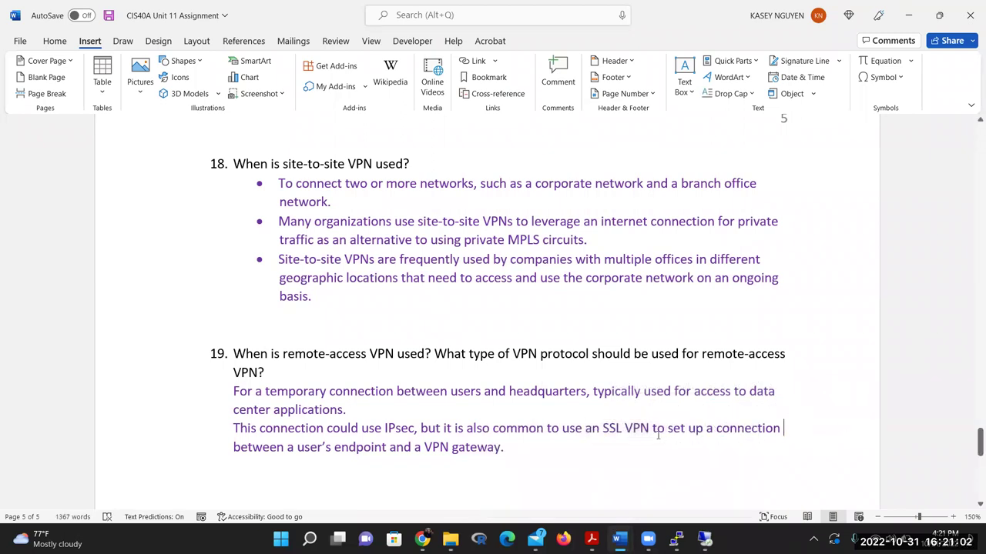
left_click_drag(651, 428, 603, 429)
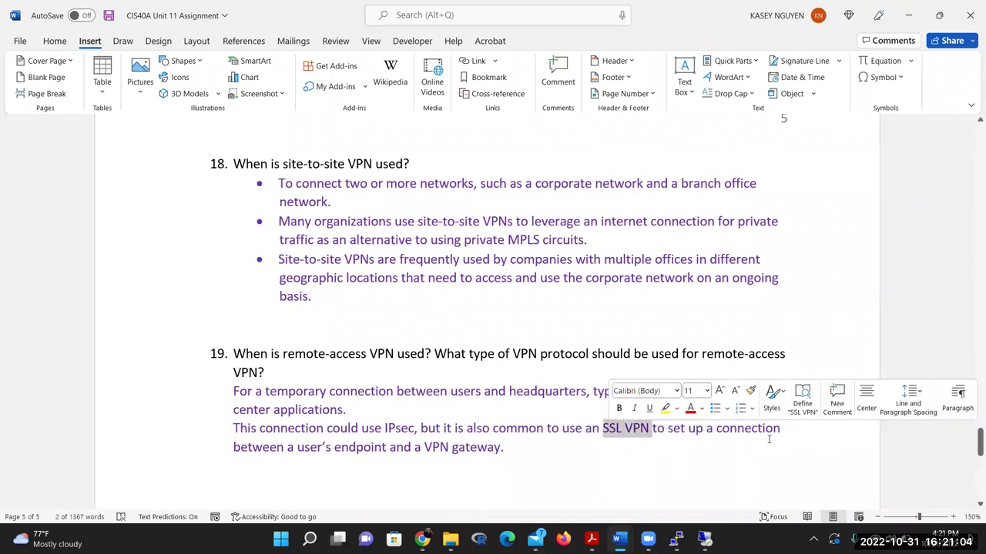
left_click(774, 428)
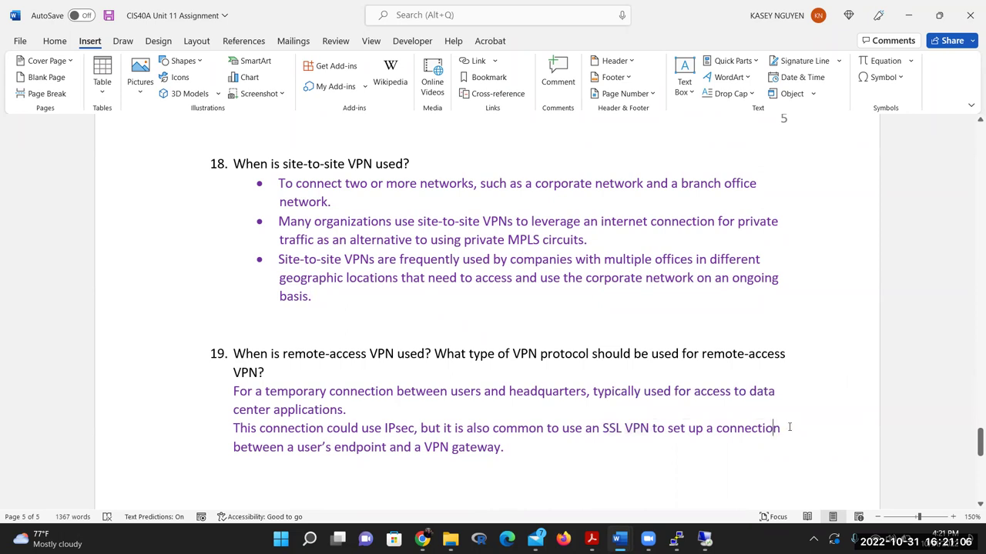
left_click(790, 420)
left_click(531, 445)
scroll(557, 436, "down", 3)
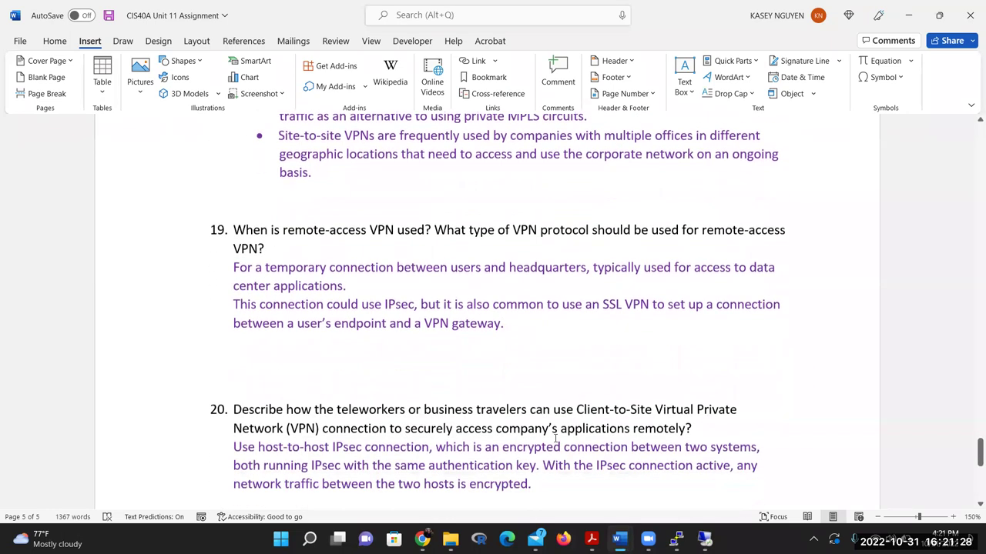
scroll(557, 436, "up", 3)
scroll(557, 436, "down", 6)
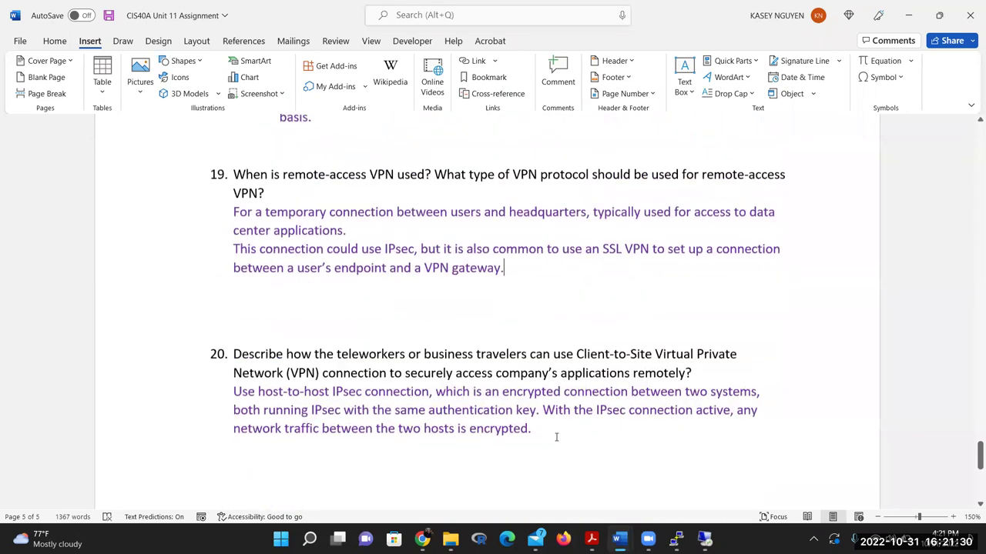
left_click(620, 378)
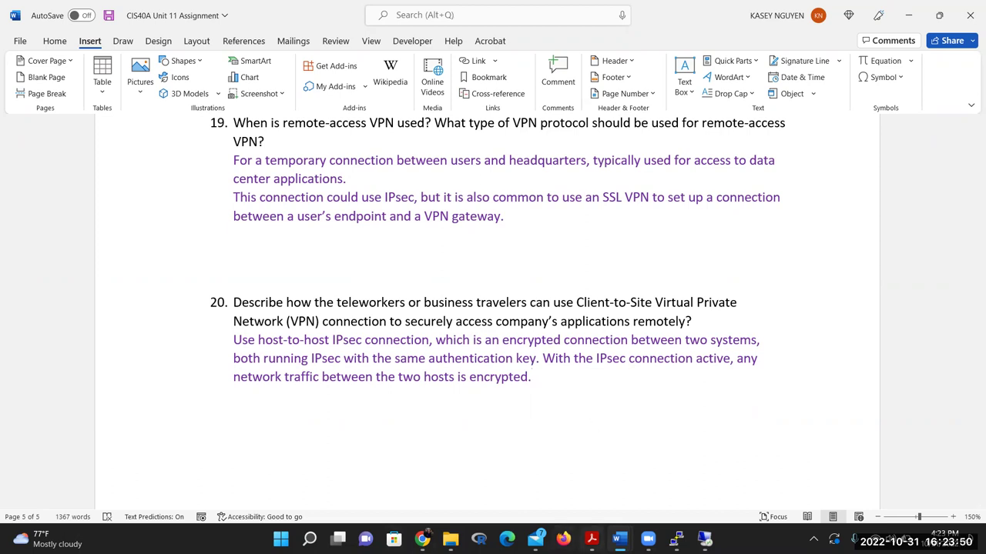
mouse_move(592, 539)
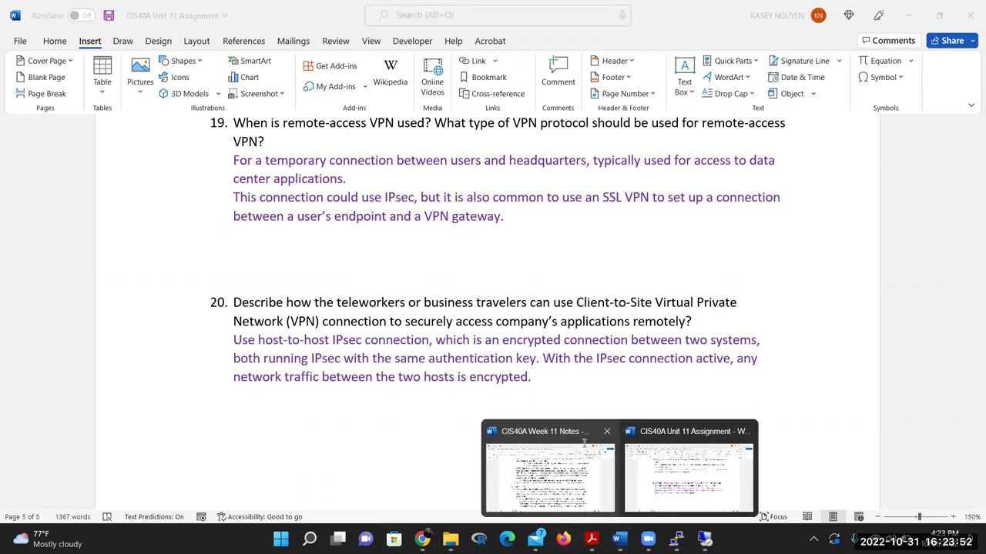
Switch to the CIS40A Week 11 Notes document and bring up its Site to Site VPN diagrams
left_click(551, 470)
scroll(568, 386, "down", 10)
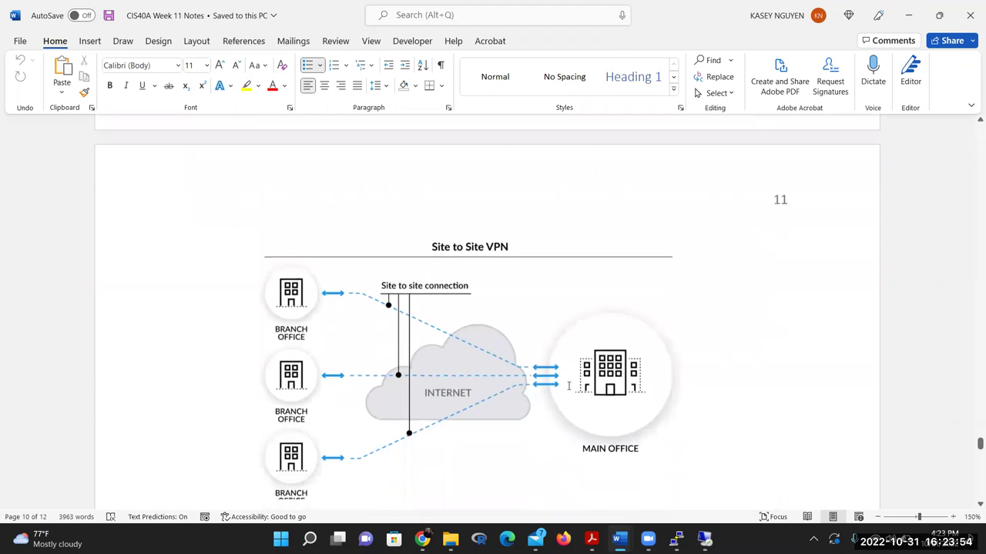
scroll(568, 386, "up", 3)
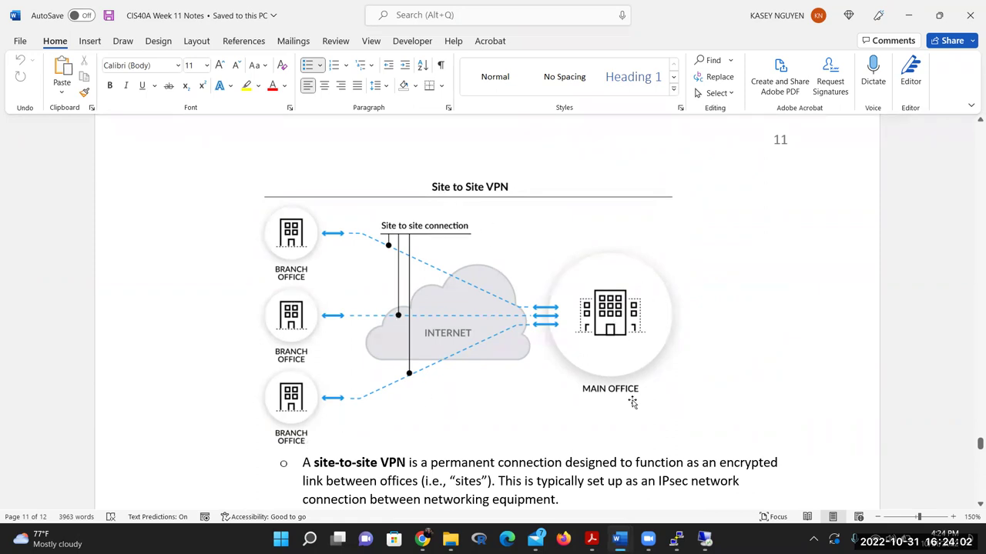
scroll(629, 397, "down", 2)
scroll(632, 394, "down", 3)
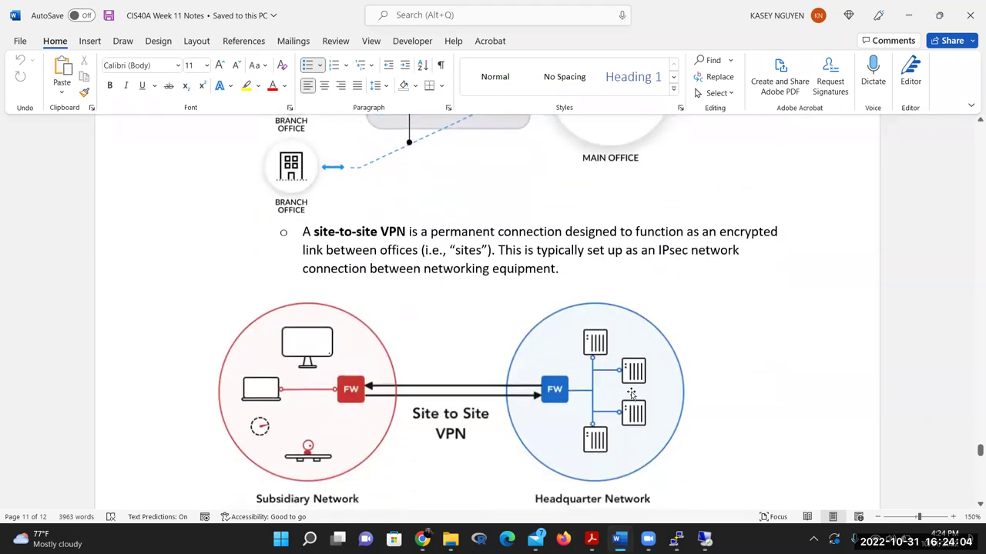
scroll(630, 393, "down", 1)
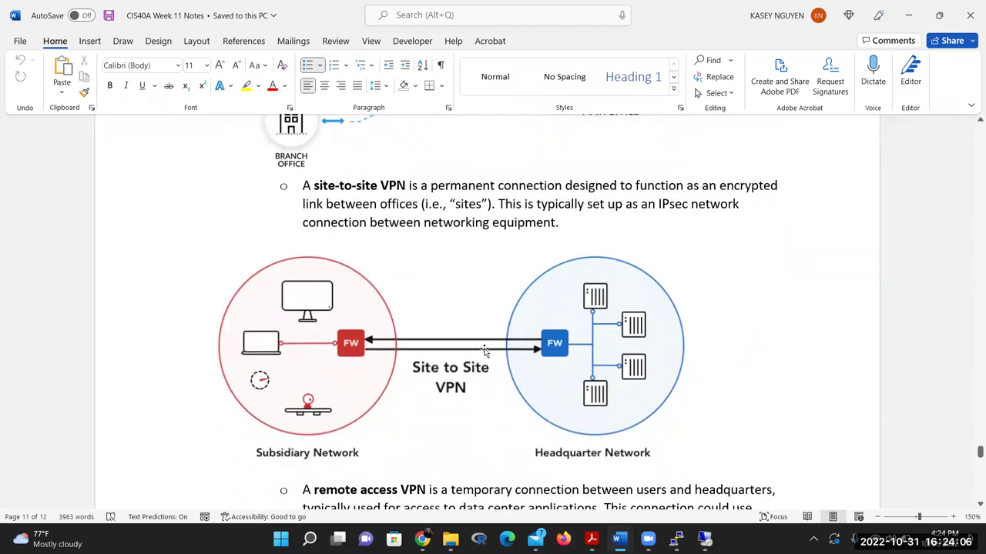